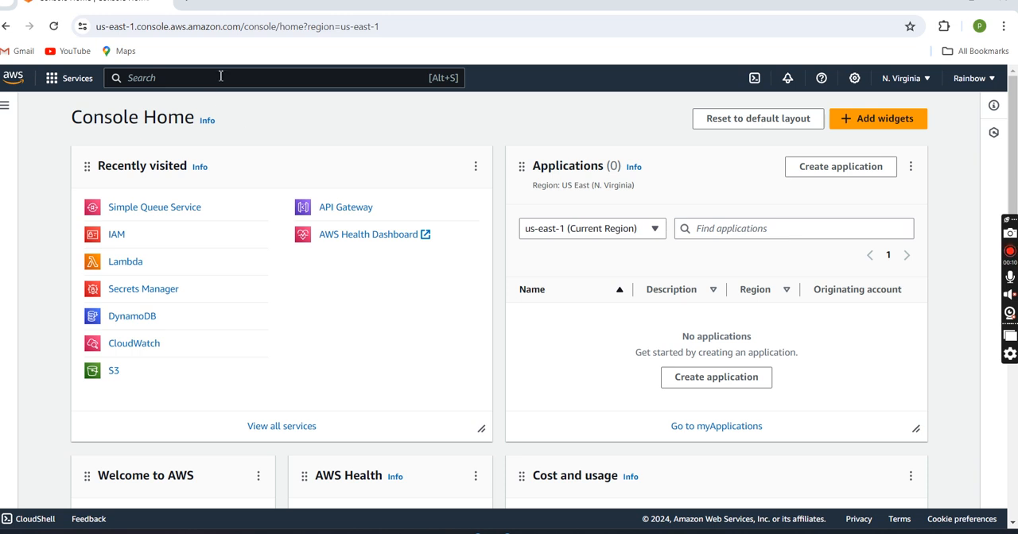
Step: Find Simple Queue Service by searching the console for "sqs" and start creating a new queue
{"action": "left_click", "coordinate": [233, 73]}
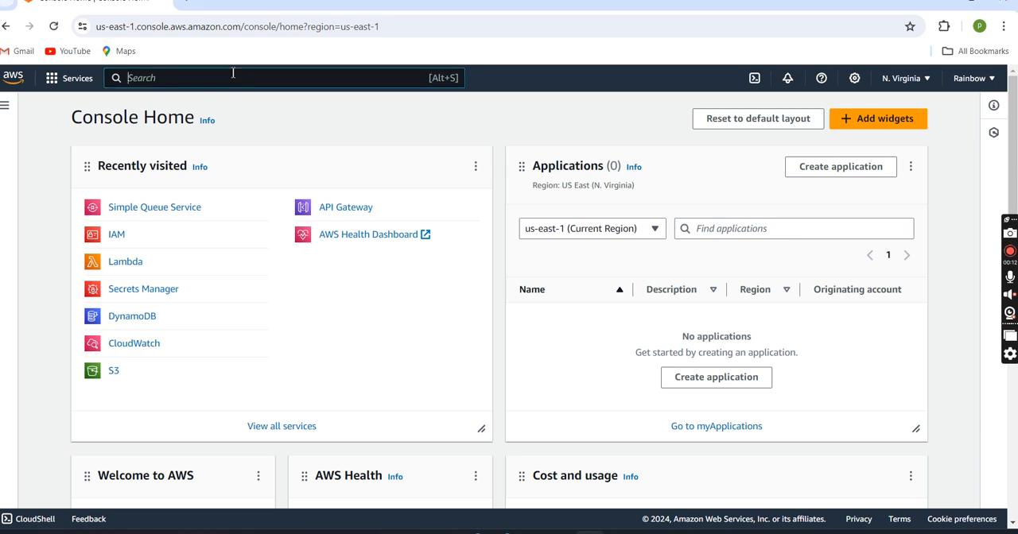
{"action": "type", "text": "sqs"}
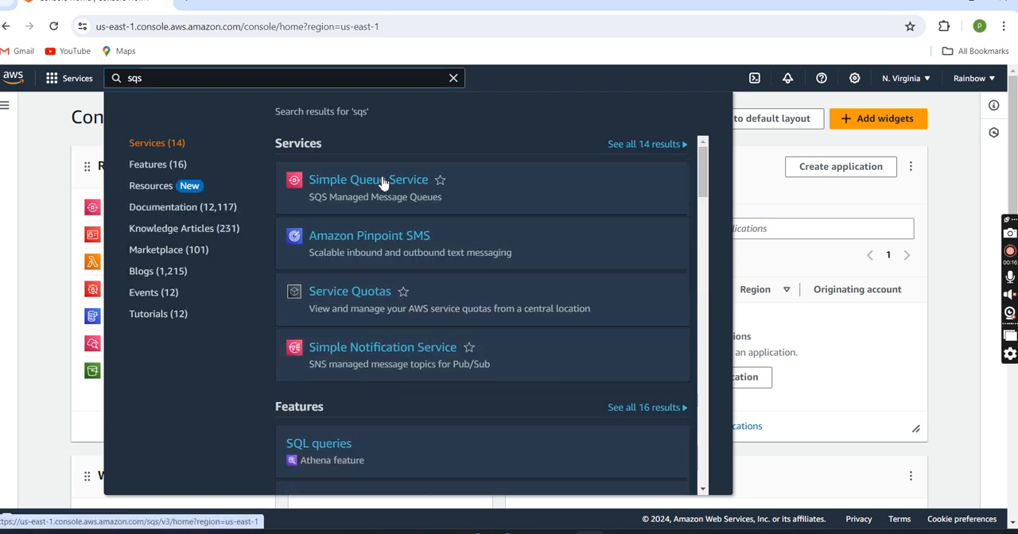
{"action": "left_click", "coordinate": [382, 180]}
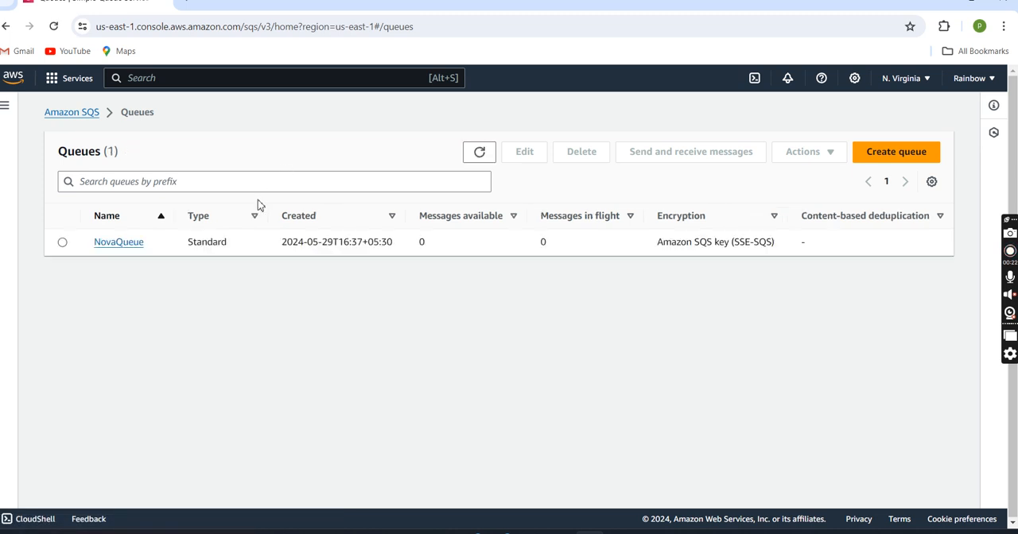
{"action": "left_click", "coordinate": [911, 152]}
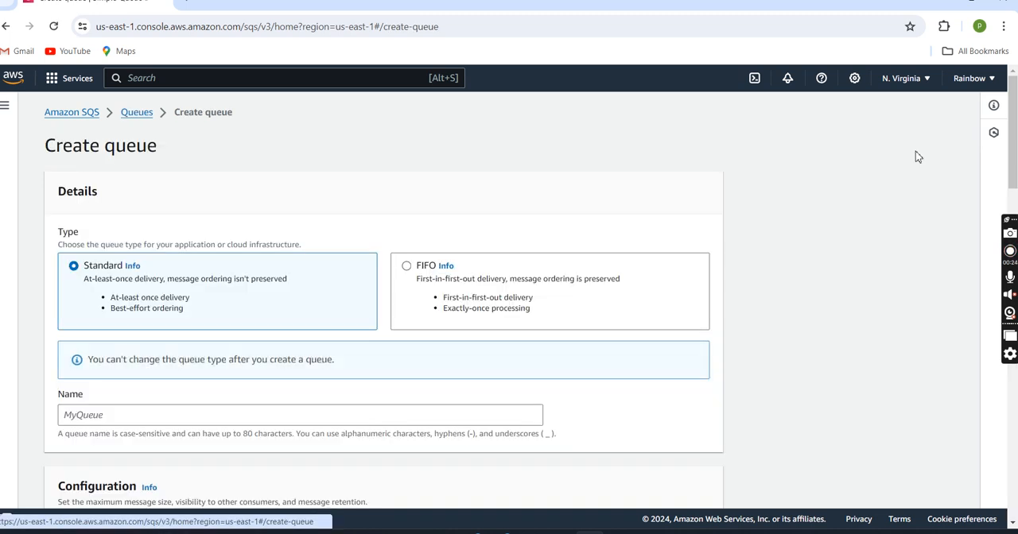
{"action": "left_click", "coordinate": [433, 322]}
{"action": "scroll", "coordinate": [433, 329], "scroll_direction": "down", "scroll_amount": 1}
{"action": "scroll", "coordinate": [433, 329], "scroll_direction": "down", "scroll_amount": 3}
{"action": "scroll", "coordinate": [432, 331], "scroll_direction": "up", "scroll_amount": 4}
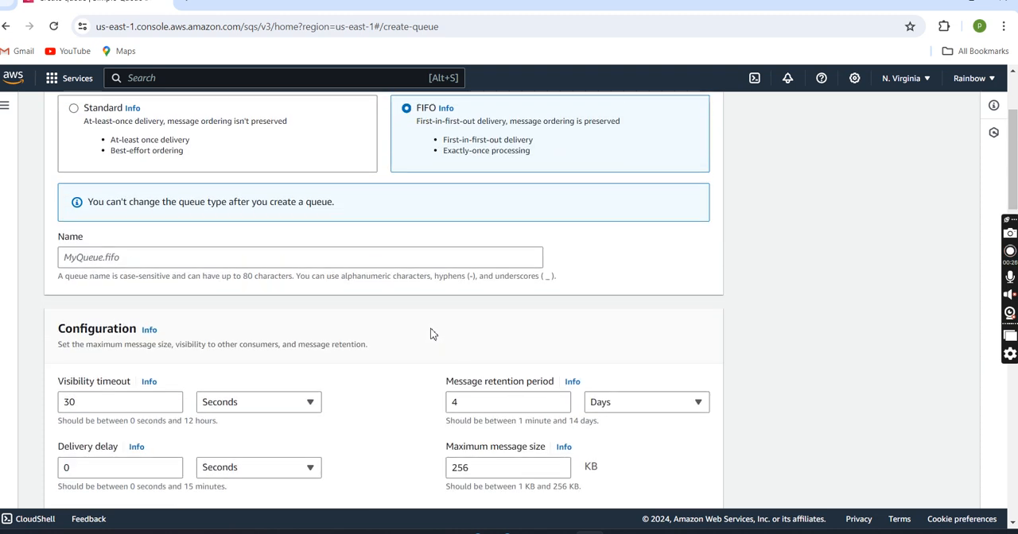
{"action": "left_click", "coordinate": [73, 267]}
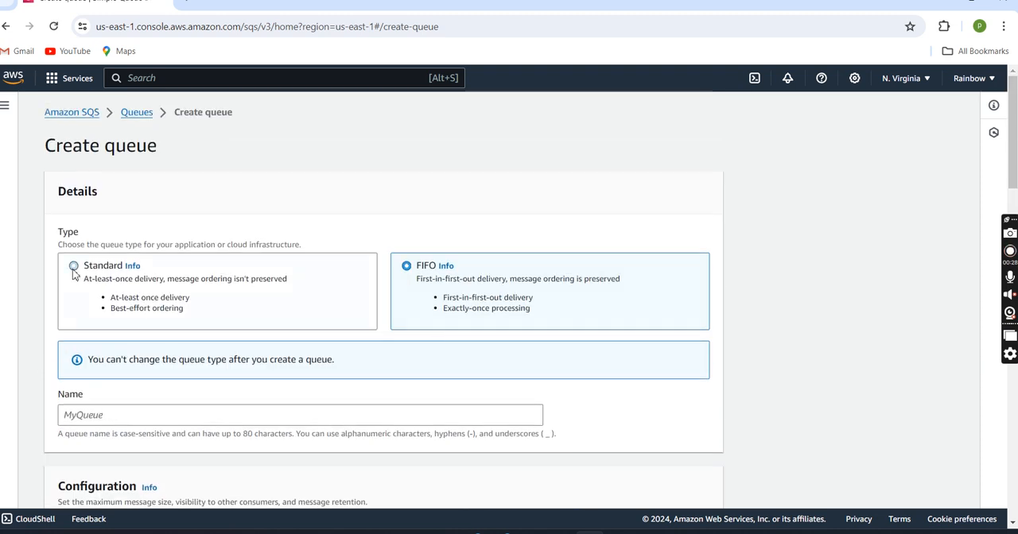
Step: Create the Standard queue with the name sampleQ, keeping the default configuration and access policy
{"action": "scroll", "coordinate": [175, 314], "scroll_direction": "down", "scroll_amount": 3}
{"action": "left_click", "coordinate": [165, 176]}
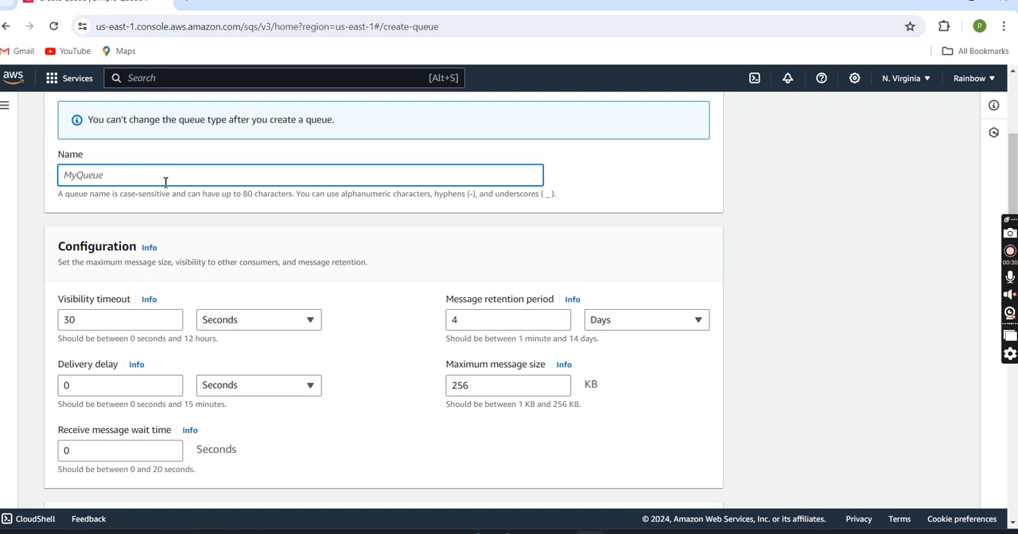
{"action": "type", "text": "sampleQ"}
{"action": "scroll", "coordinate": [166, 181], "scroll_direction": "down", "scroll_amount": 20}
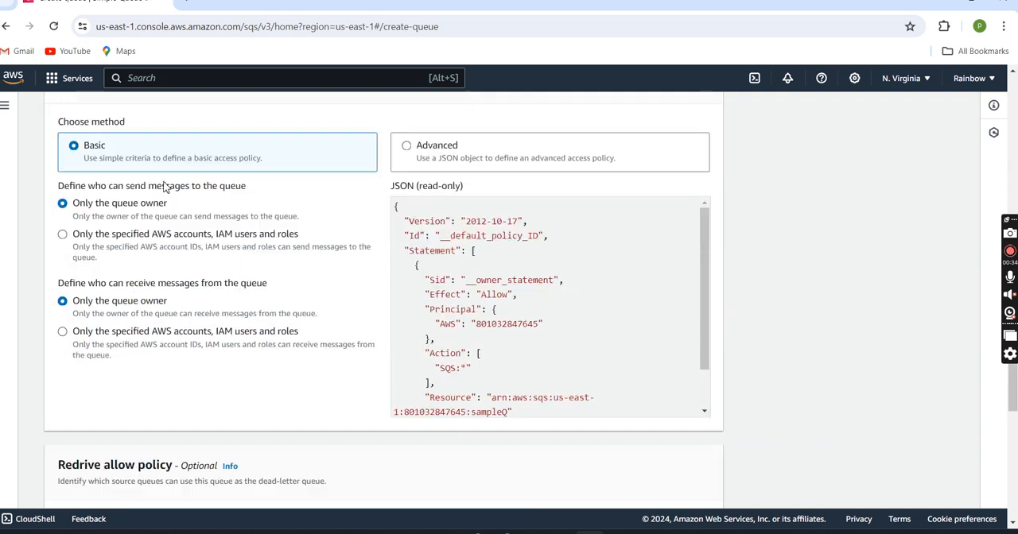
{"action": "left_click", "coordinate": [671, 483]}
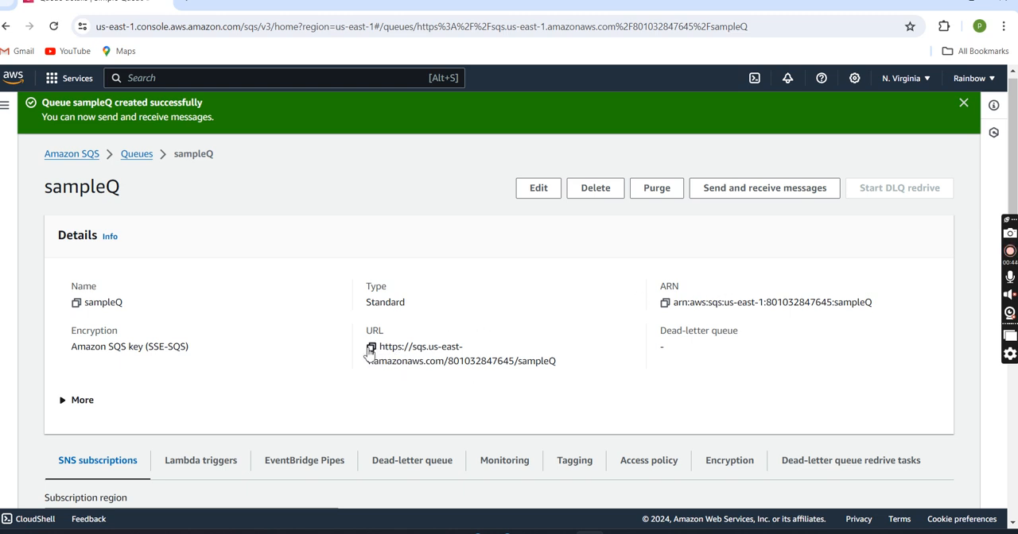
Step: Copy the sampleQ queue's URL and paste it into the new 2 file in Notepad++, followed by blank lines
{"action": "left_click", "coordinate": [371, 348]}
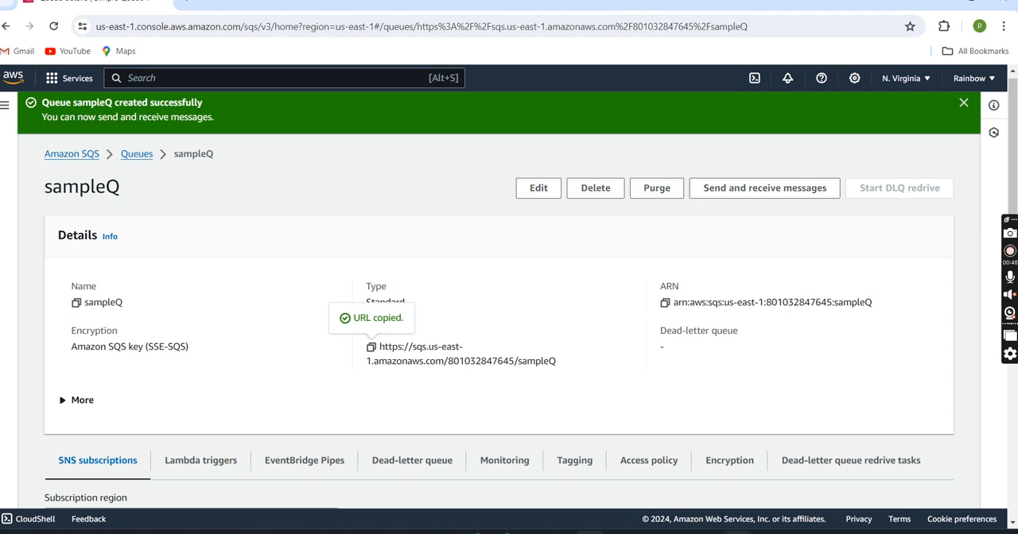
{"action": "left_click", "coordinate": [589, 533]}
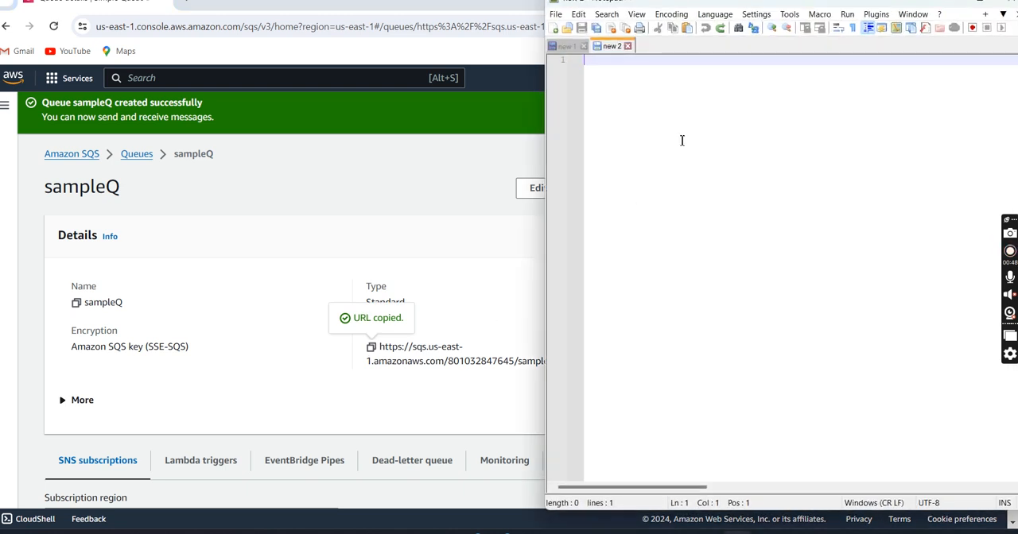
{"action": "key", "text": "Return"}
{"action": "key", "text": "ctrl+v"}
{"action": "key", "text": "Return"}
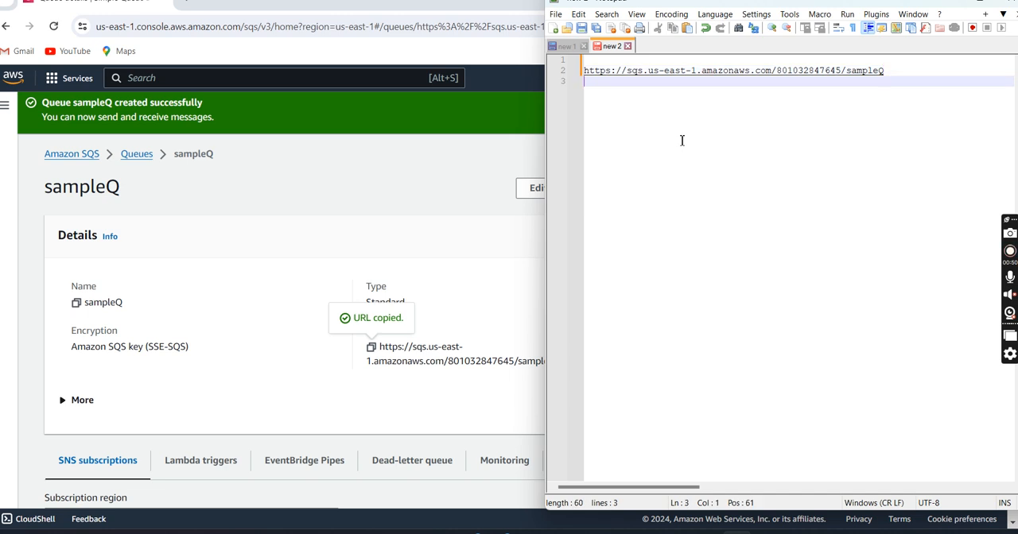
{"action": "key", "text": "Return"}
{"action": "key", "text": "Return"}
Step: Copy the sampleQ queue's ARN from the AWS console and paste it below the URL in Notepad++
{"action": "left_click", "coordinate": [513, 310]}
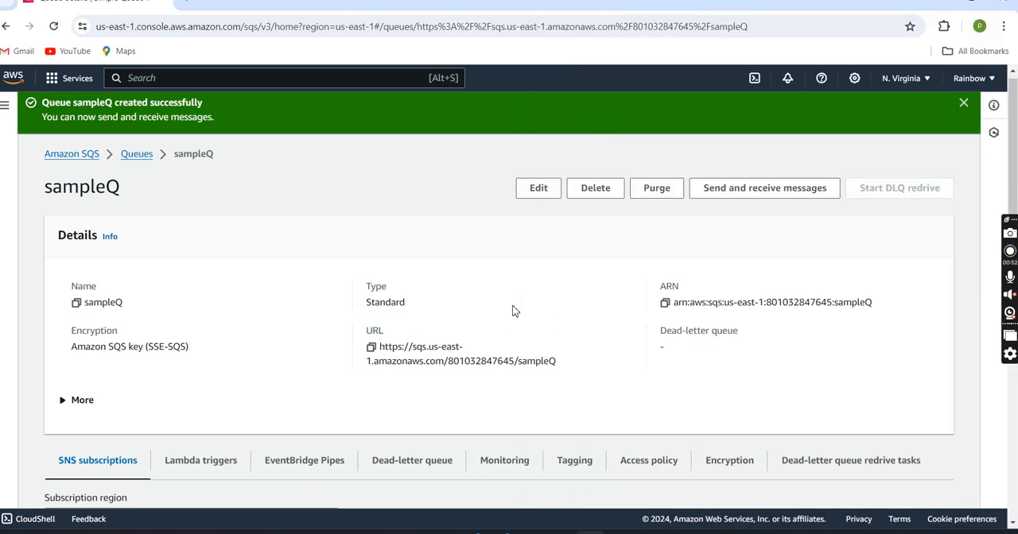
{"action": "left_click", "coordinate": [665, 307]}
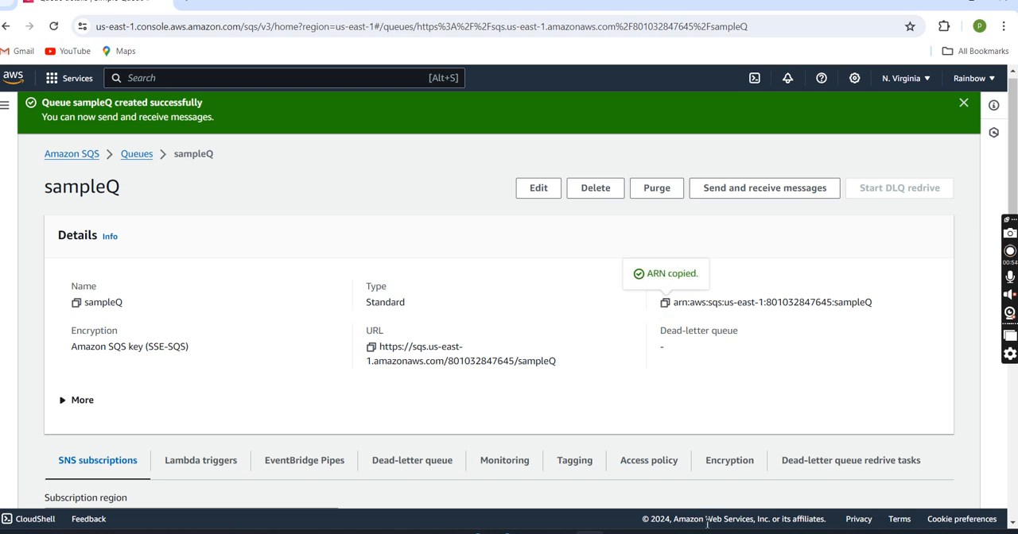
{"action": "left_click", "coordinate": [590, 533]}
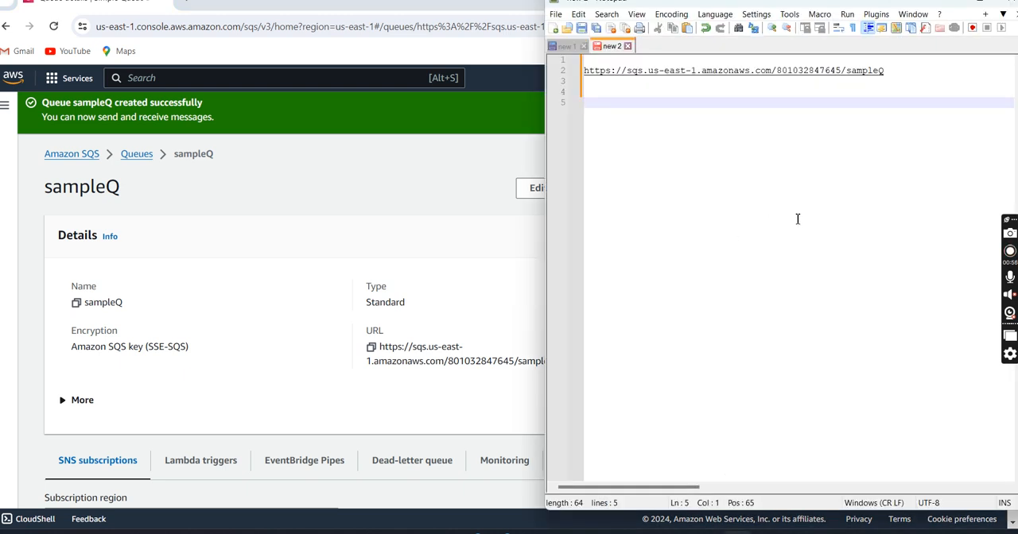
{"action": "key", "text": "ctrl+v"}
Step: Return to the AWS console, search the services for "iam" and open IAM
{"action": "left_click", "coordinate": [333, 200]}
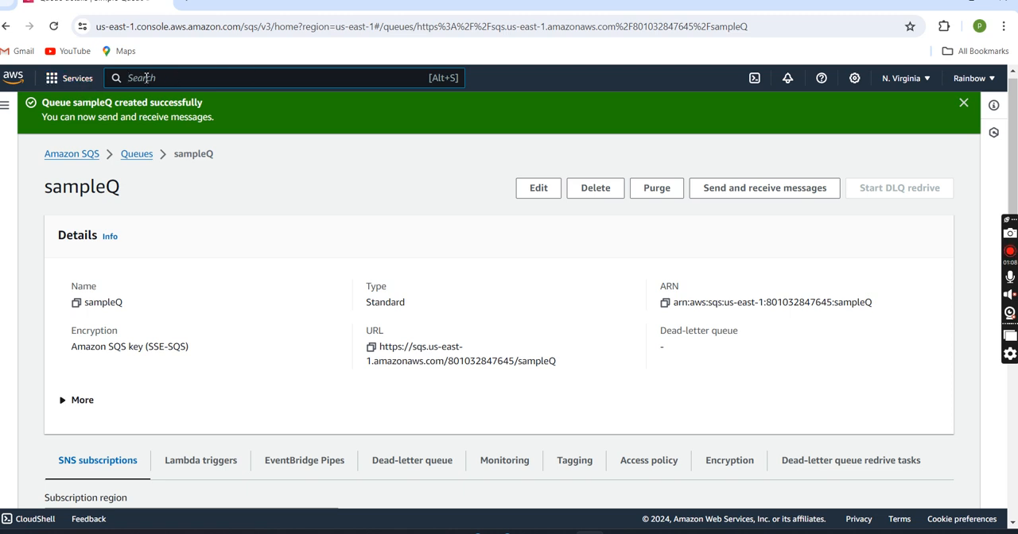
{"action": "type", "text": "iam"}
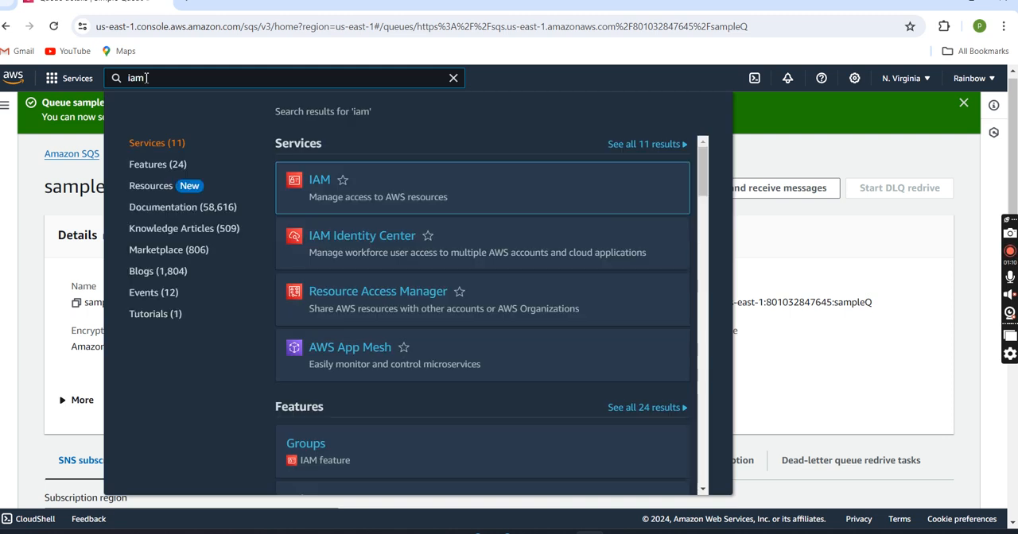
{"action": "left_click", "coordinate": [328, 181]}
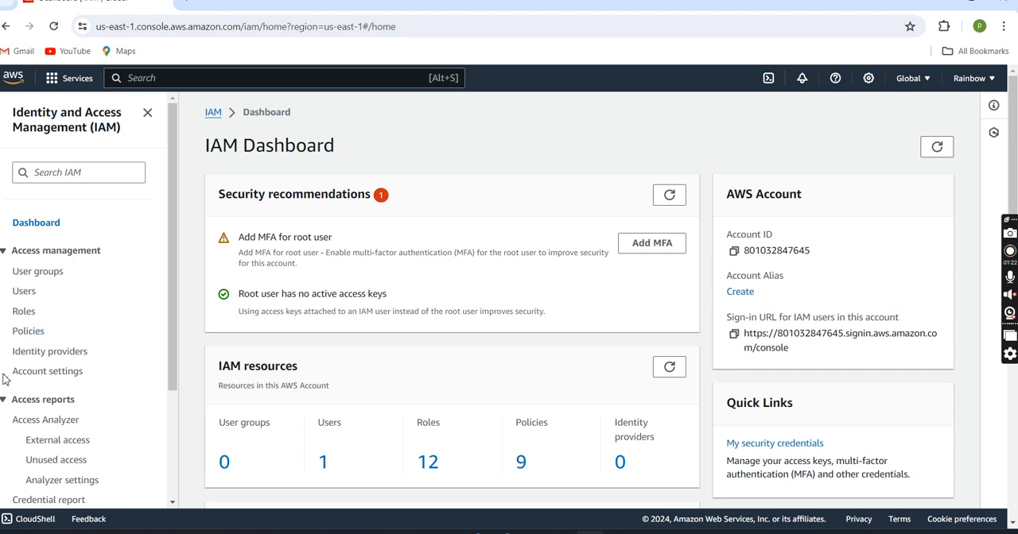
Step: Start creating a new IAM policy and switch its policy editor to JSON
{"action": "left_click", "coordinate": [39, 337]}
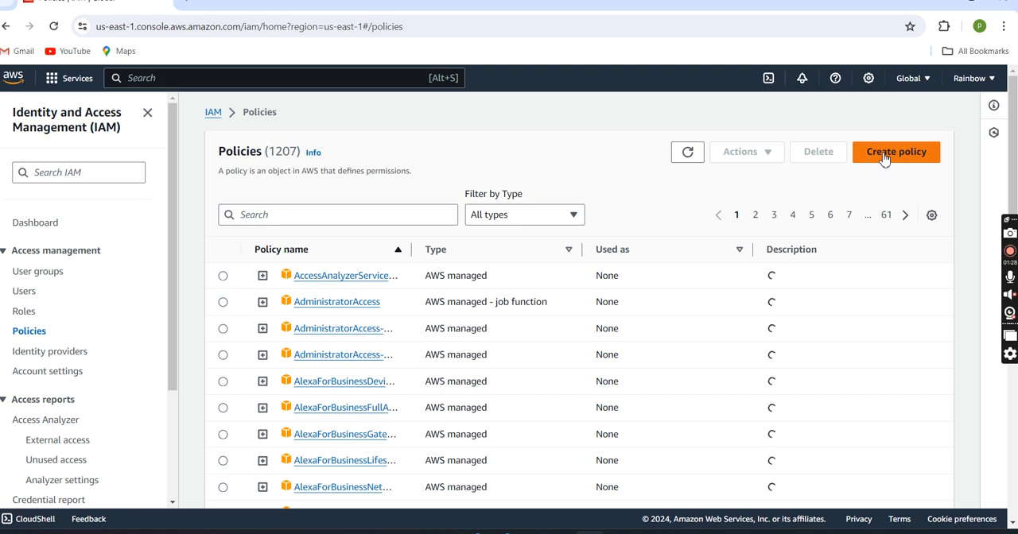
{"action": "left_click", "coordinate": [884, 155]}
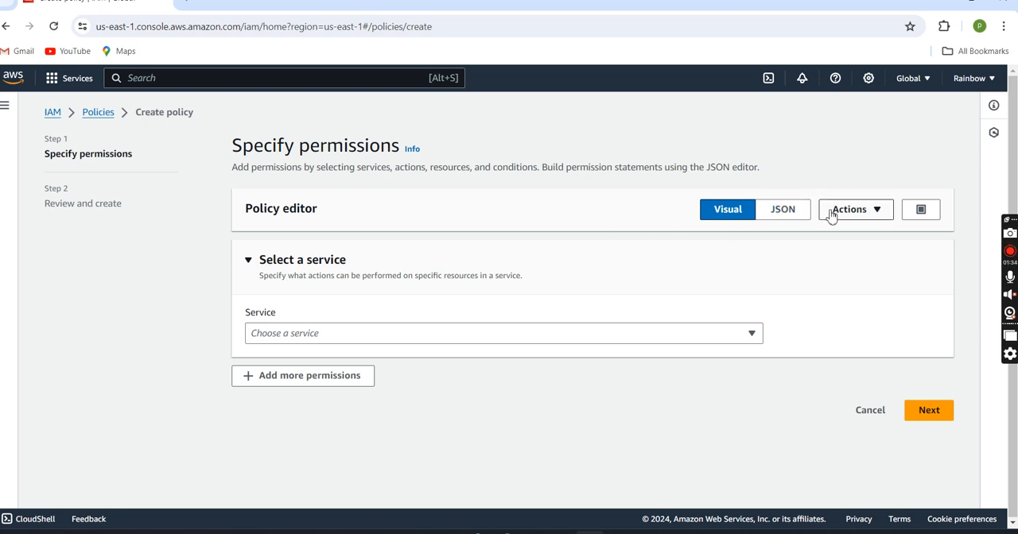
{"action": "left_click", "coordinate": [795, 220]}
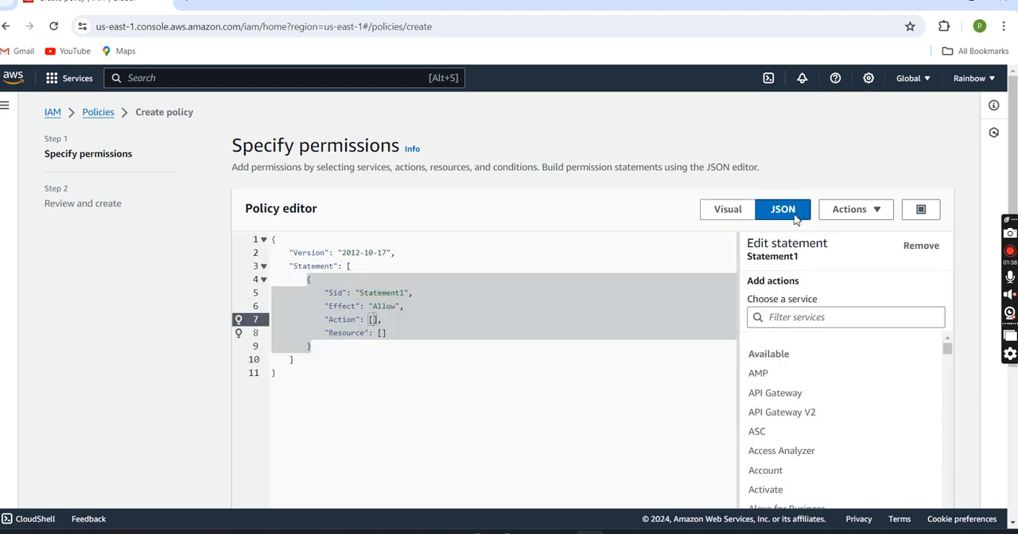
{"action": "left_click", "coordinate": [574, 328]}
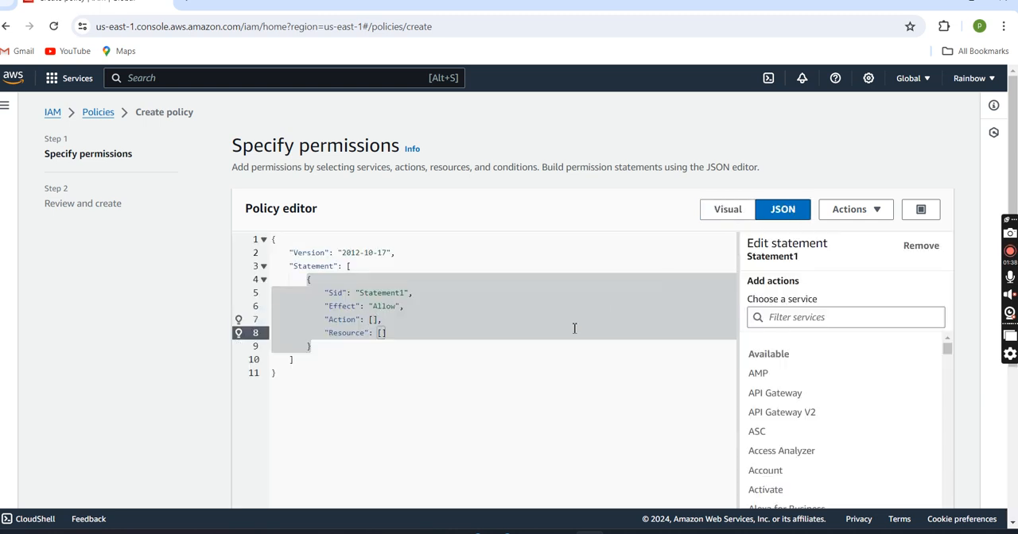
{"action": "key", "text": "Down"}
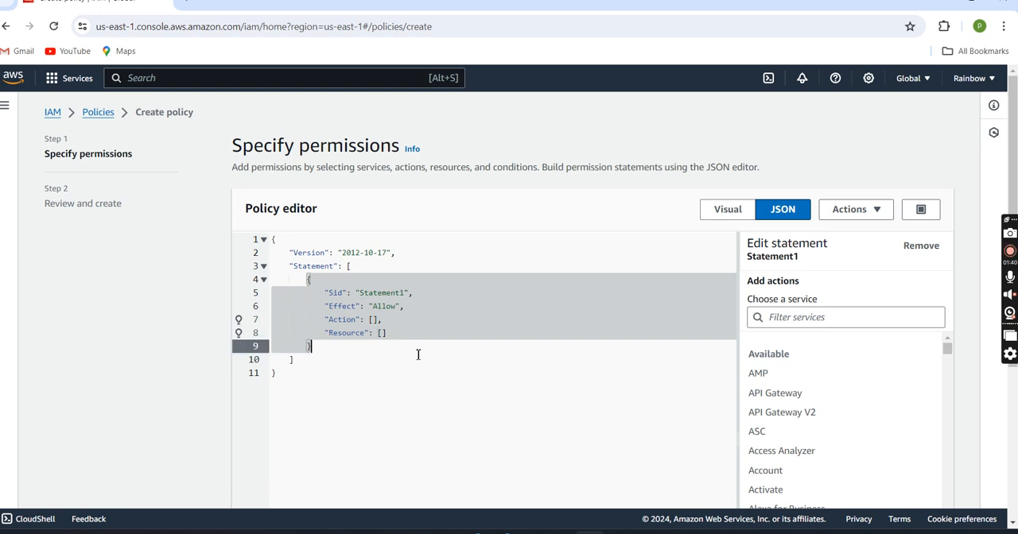
{"action": "left_click", "coordinate": [398, 279]}
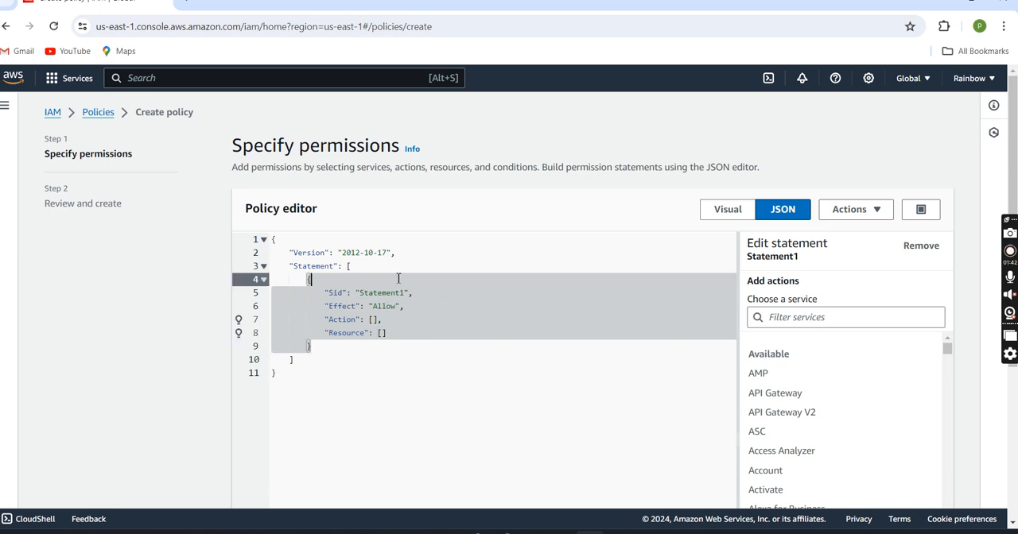
{"action": "left_click", "coordinate": [479, 368]}
{"action": "left_click", "coordinate": [474, 364]}
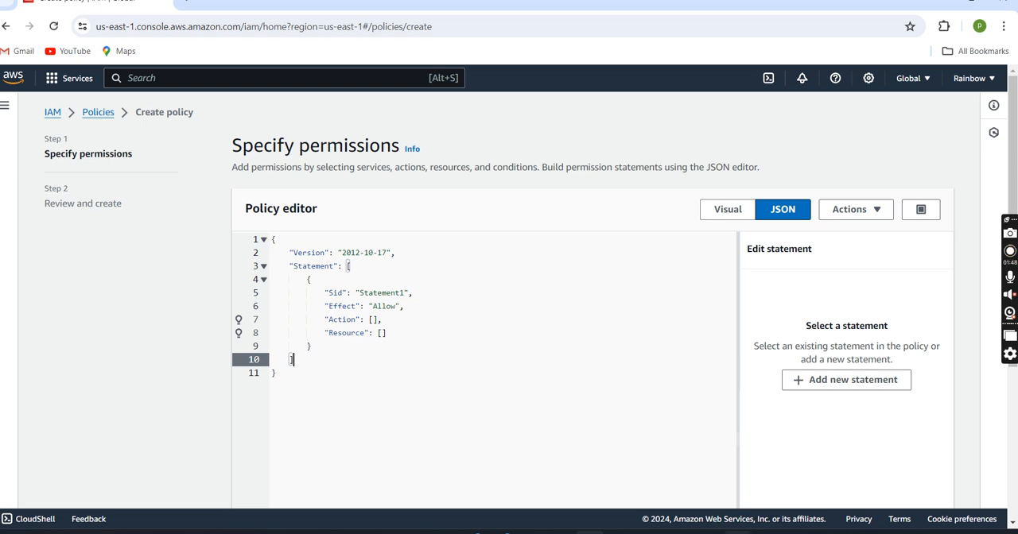
Step: Replace the policy's empty Action and Resource lines with the "sqs:SendMessage" and "SQS_QUEUE_ARN" lines from the new 1 file in Notepad++
{"action": "left_click", "coordinate": [737, 532]}
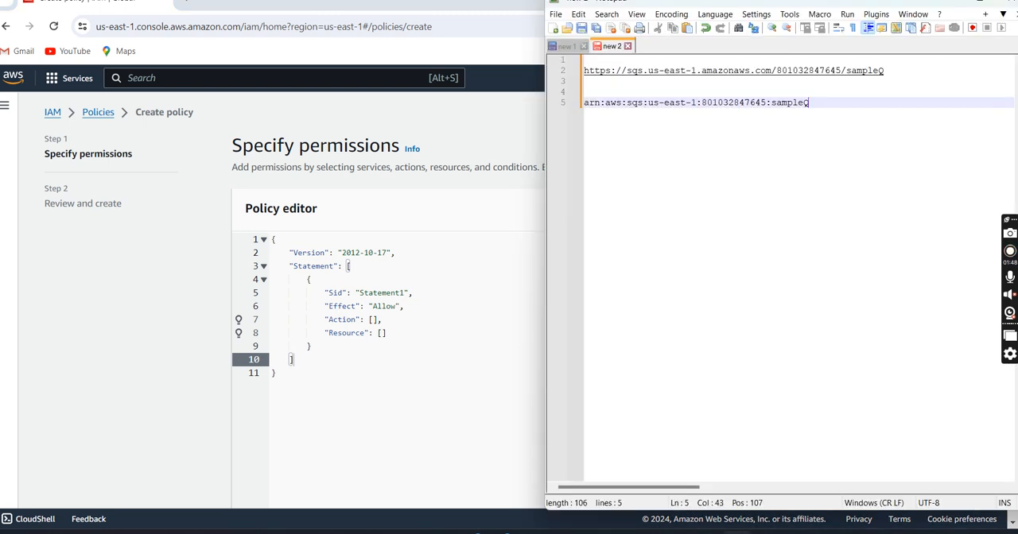
{"action": "left_click", "coordinate": [566, 46]}
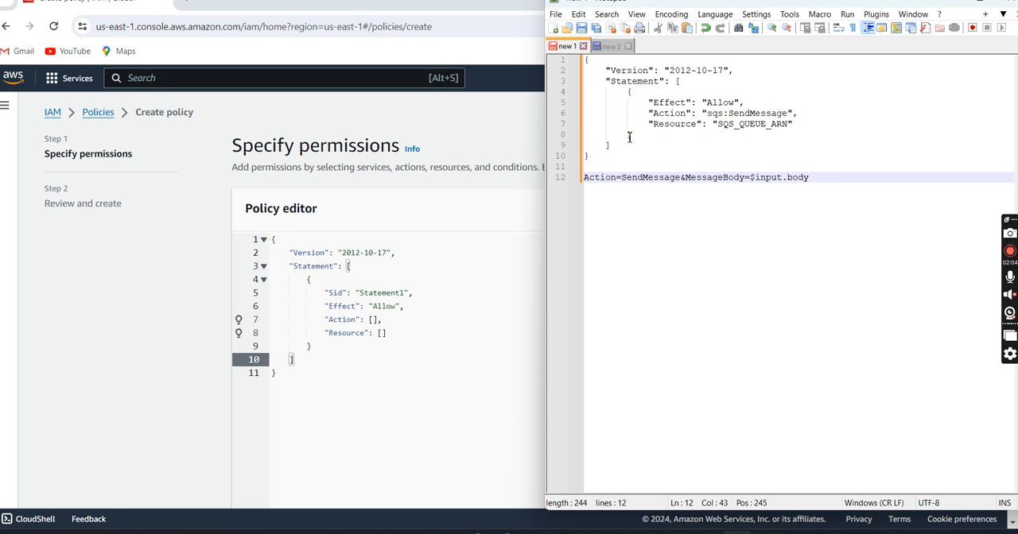
{"action": "left_click_drag", "start_coordinate": [650, 113], "coordinate": [803, 130]}
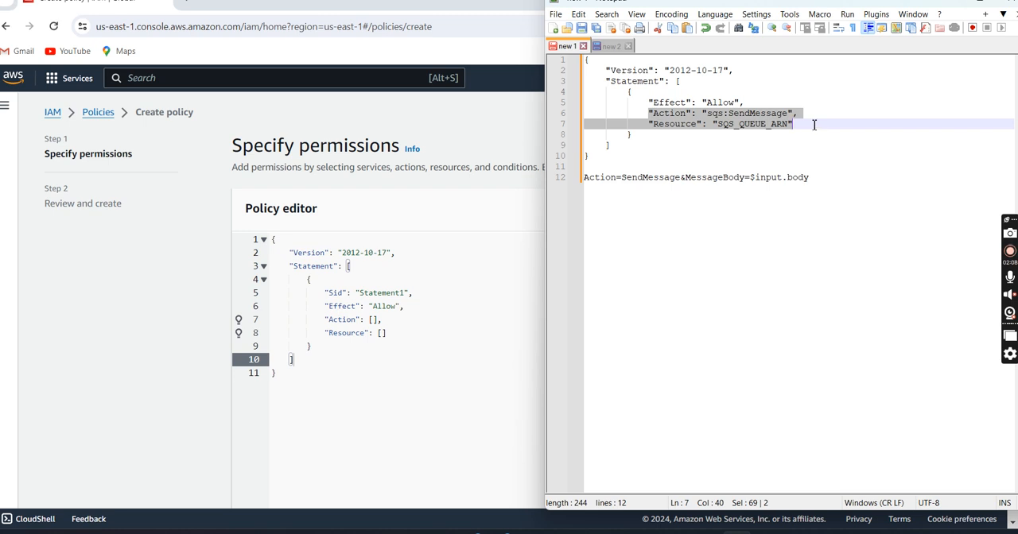
{"action": "left_click", "coordinate": [645, 113]}
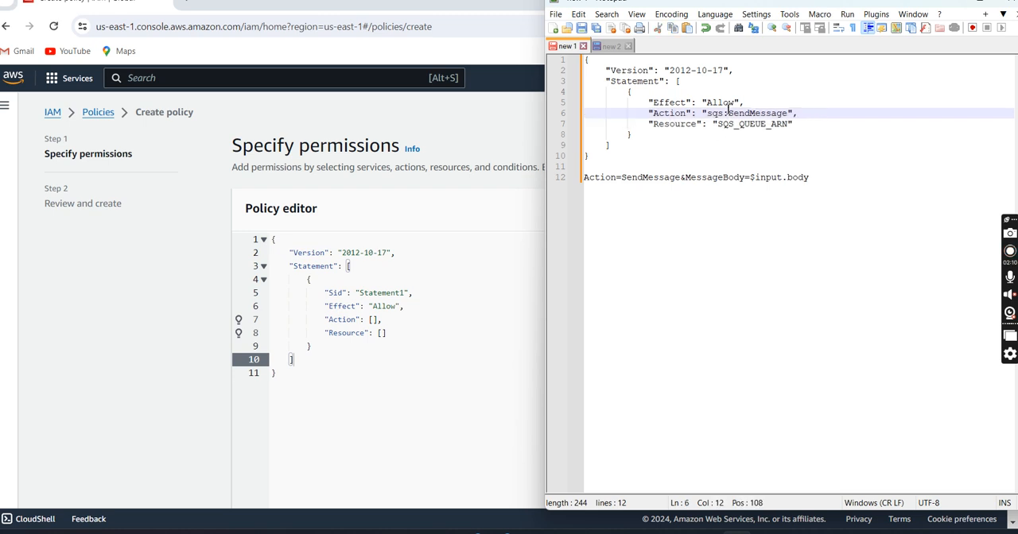
{"action": "left_click_drag", "start_coordinate": [649, 113], "coordinate": [808, 113]}
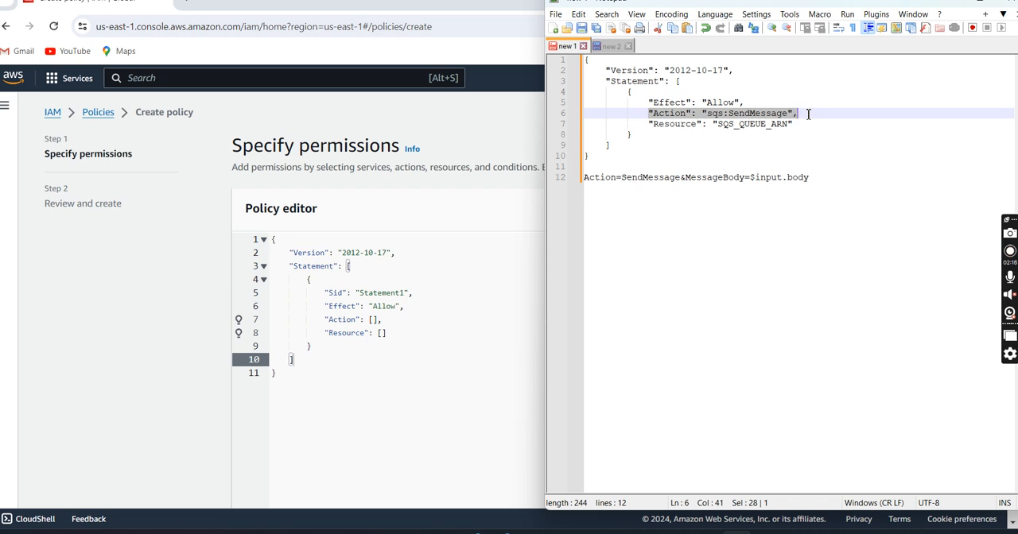
{"action": "left_click", "coordinate": [653, 124]}
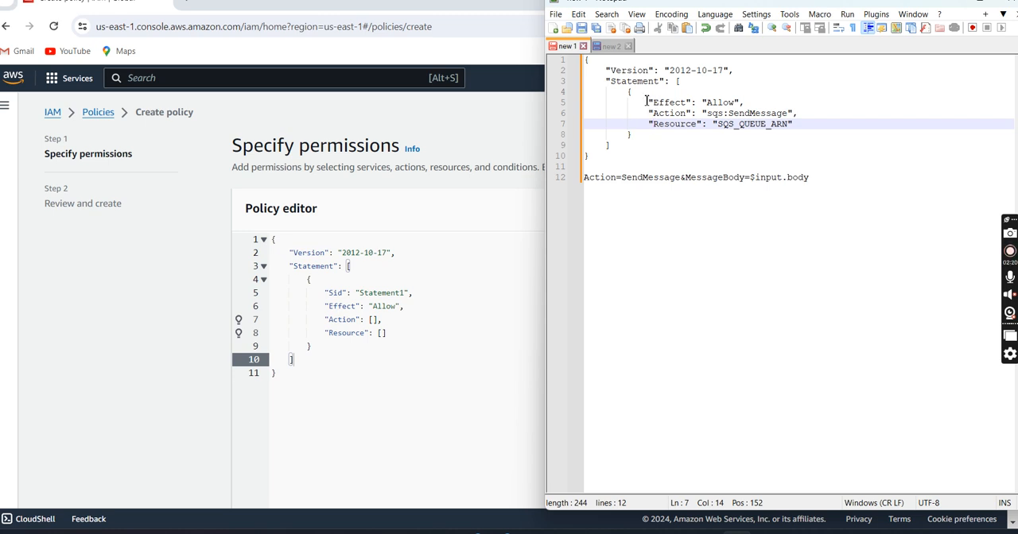
{"action": "left_click", "coordinate": [651, 112]}
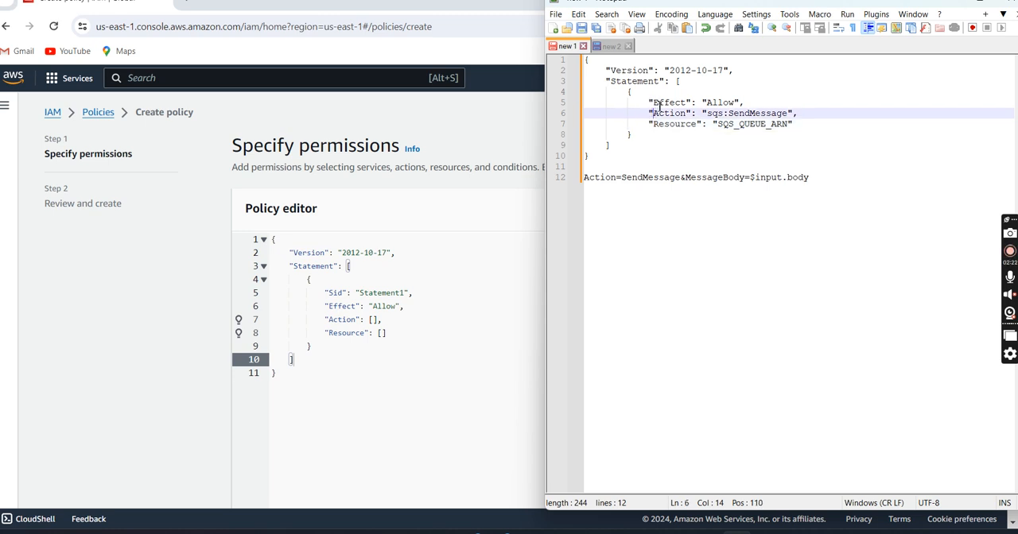
{"action": "left_click_drag", "start_coordinate": [650, 116], "coordinate": [799, 124]}
{"action": "key", "text": "ctrl+c"}
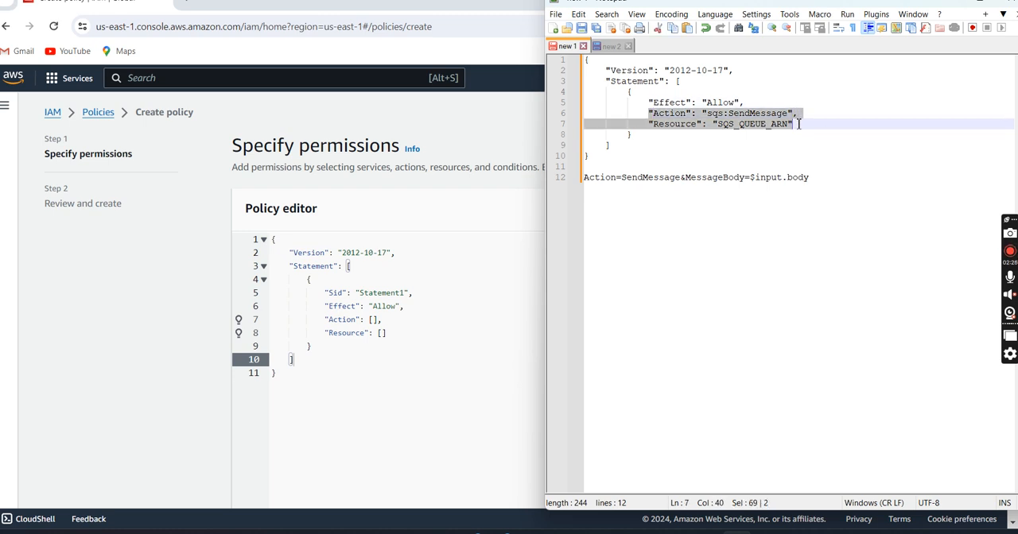
{"action": "left_click_drag", "start_coordinate": [325, 319], "coordinate": [402, 334]}
{"action": "key", "text": "ctrl+v"}
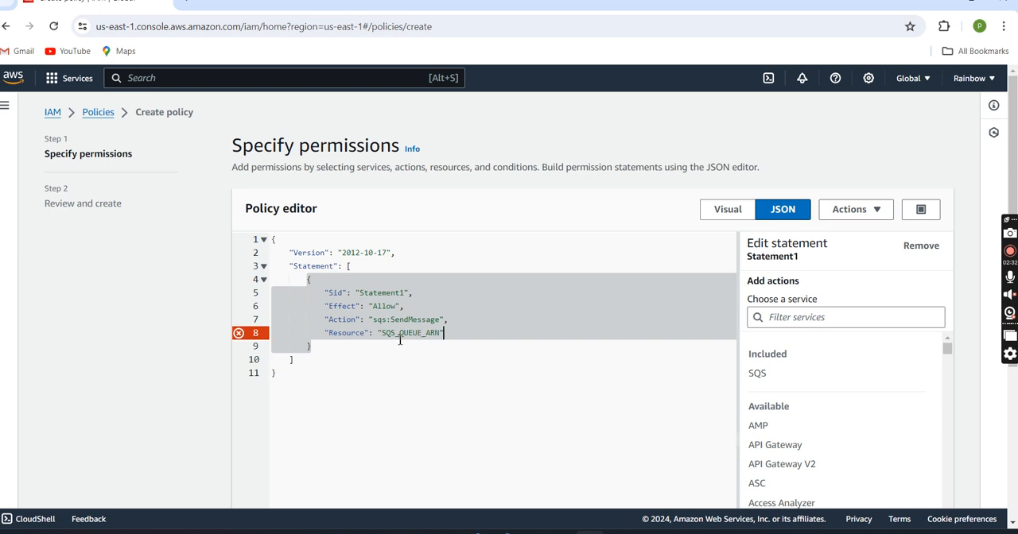
Step: Replace the SQS_QUEUE_ARN placeholder in the policy with the sampleQ ARN from Notepad++'s new 2 file and continue to the review stage
{"action": "left_click_drag", "start_coordinate": [386, 334], "coordinate": [442, 333]}
{"action": "left_click", "coordinate": [736, 531]}
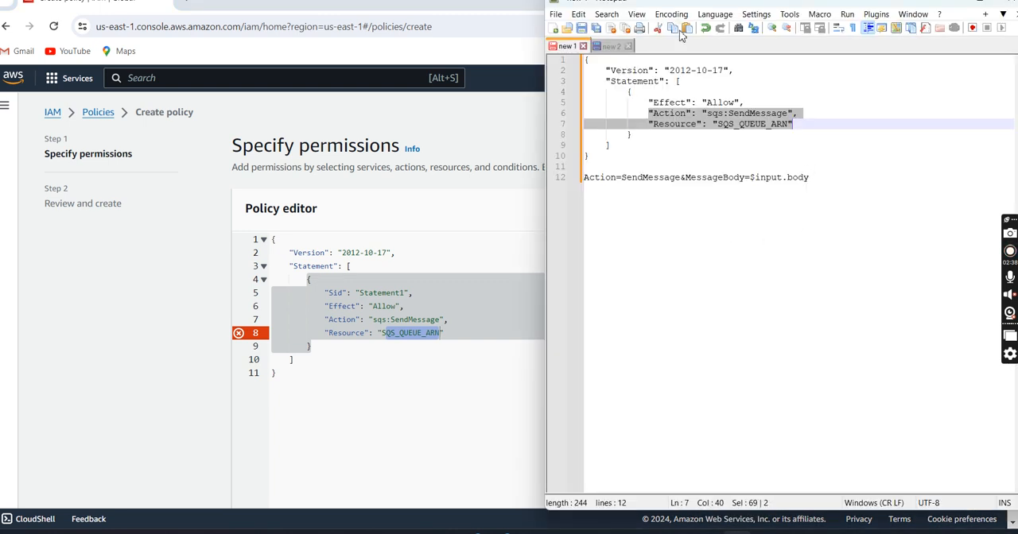
{"action": "left_click", "coordinate": [612, 46]}
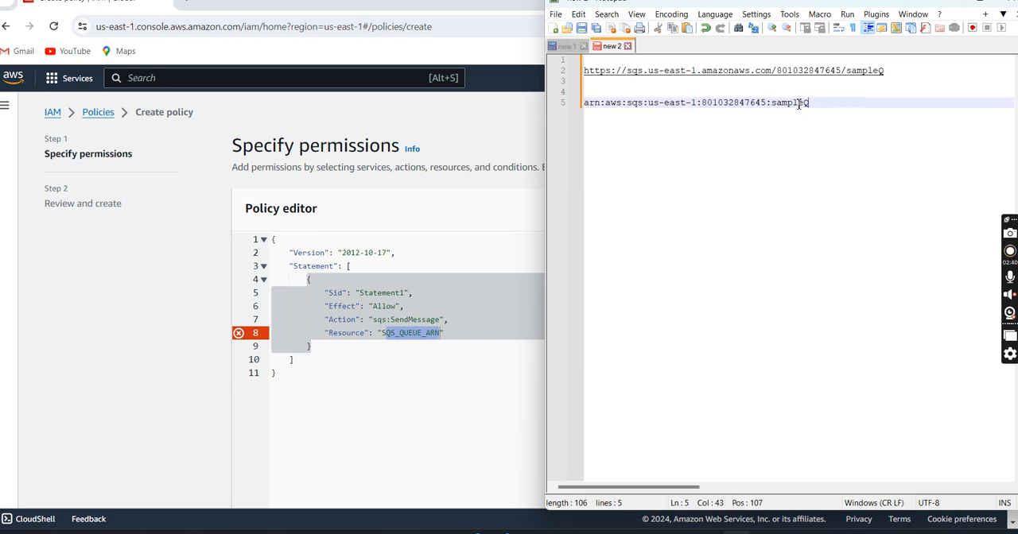
{"action": "left_click_drag", "start_coordinate": [815, 105], "coordinate": [582, 106]}
{"action": "key", "text": "ctrl+c"}
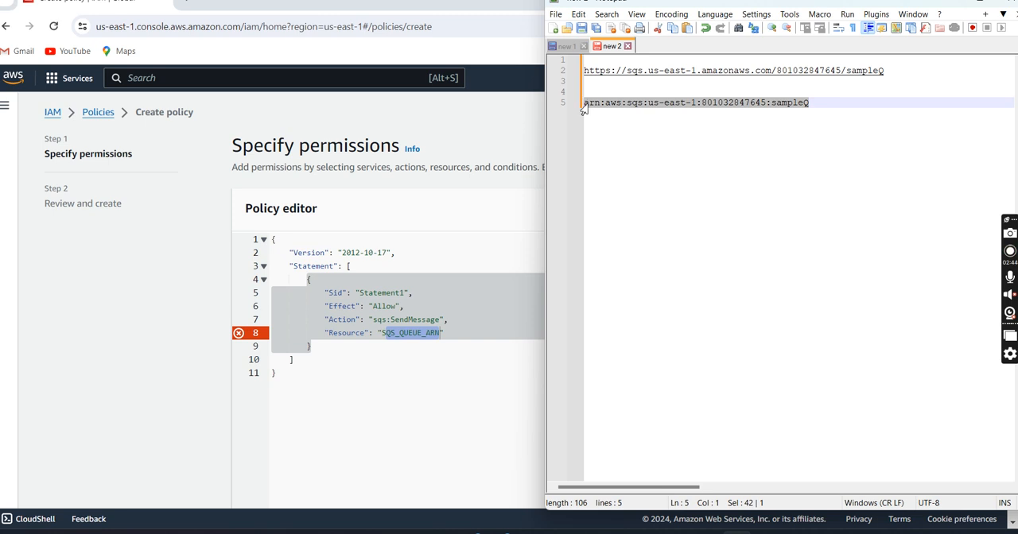
{"action": "left_click", "coordinate": [384, 319]}
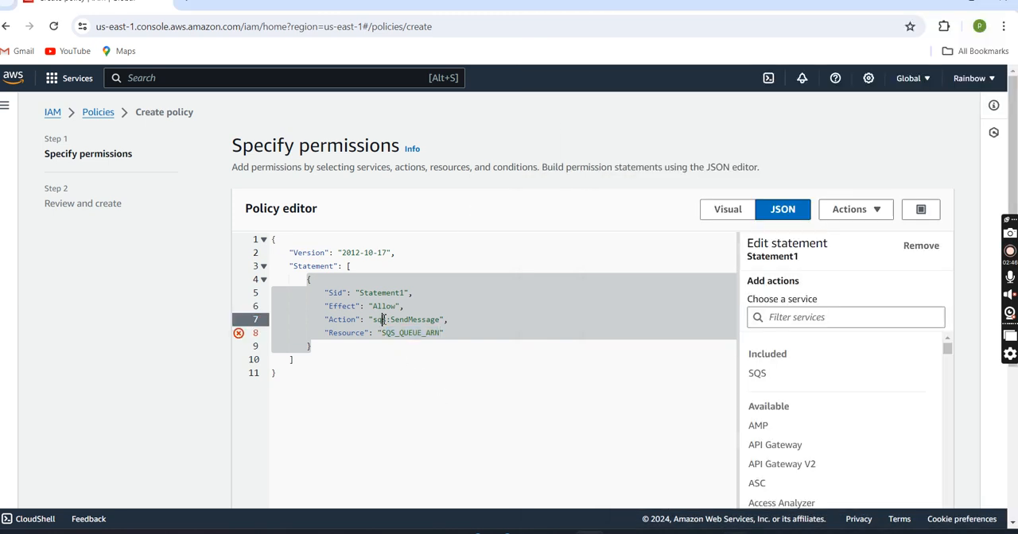
{"action": "left_click_drag", "start_coordinate": [382, 332], "coordinate": [440, 332]}
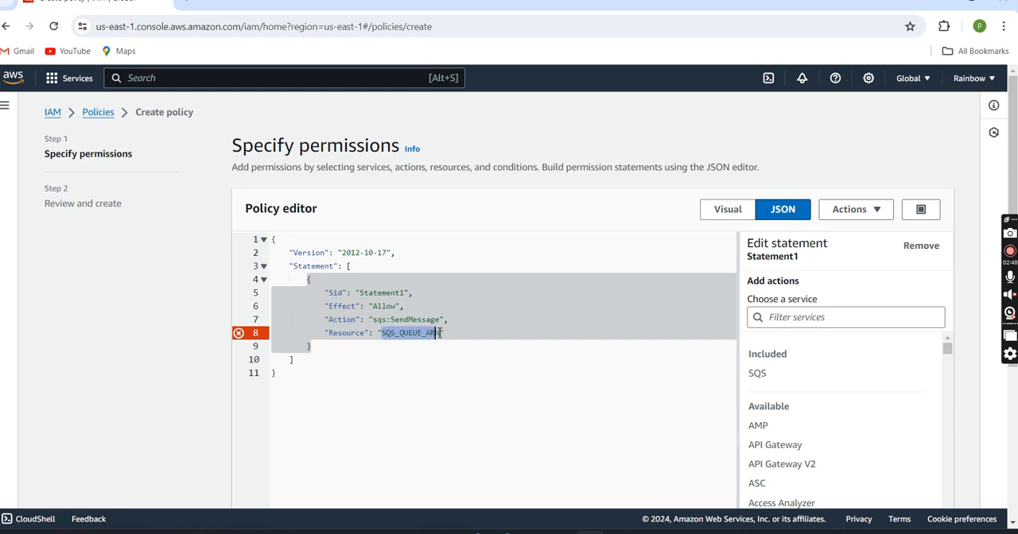
{"action": "key", "text": "ctrl+v"}
{"action": "scroll", "coordinate": [441, 332], "scroll_direction": "down", "scroll_amount": 1}
{"action": "scroll", "coordinate": [440, 333], "scroll_direction": "down", "scroll_amount": 3}
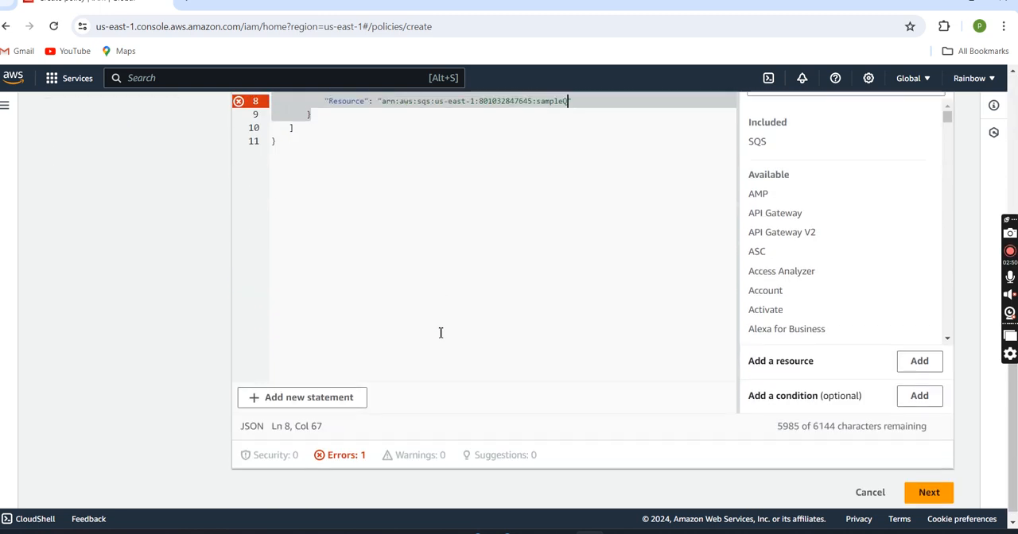
{"action": "left_click", "coordinate": [924, 484]}
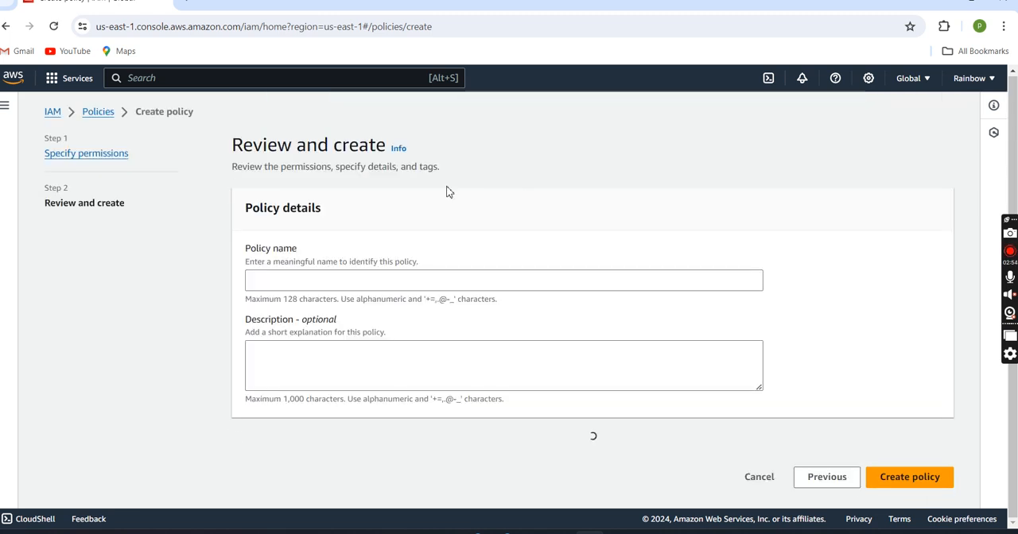
Step: Name the policy QPolicy and create it
{"action": "scroll", "coordinate": [326, 289], "scroll_direction": "down", "scroll_amount": 2}
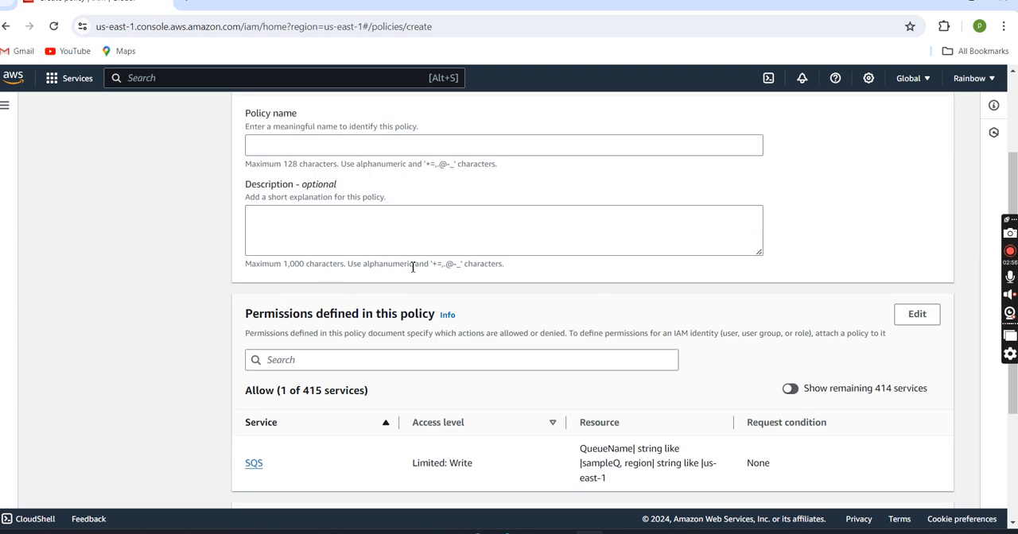
{"action": "scroll", "coordinate": [412, 268], "scroll_direction": "up", "scroll_amount": 2}
{"action": "scroll", "coordinate": [378, 275], "scroll_direction": "down", "scroll_amount": 4}
{"action": "scroll", "coordinate": [353, 298], "scroll_direction": "up", "scroll_amount": 3}
{"action": "scroll", "coordinate": [354, 298], "scroll_direction": "up", "scroll_amount": 1}
{"action": "left_click", "coordinate": [303, 237]}
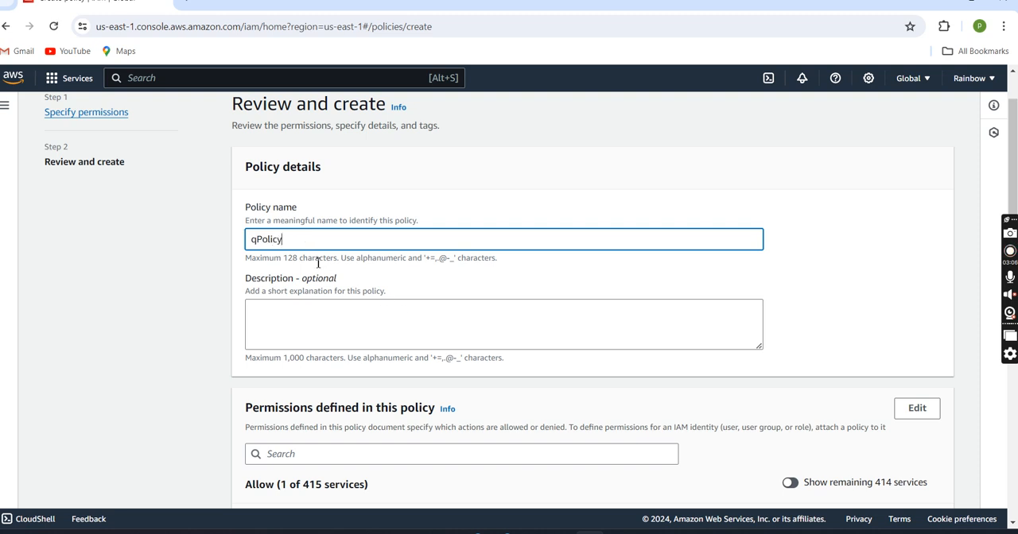
{"action": "left_click", "coordinate": [258, 243]}
{"action": "key", "text": "BackSpace"}
{"action": "type", "text": "Q"}
{"action": "scroll", "coordinate": [324, 243], "scroll_direction": "down", "scroll_amount": 2}
{"action": "scroll", "coordinate": [814, 351], "scroll_direction": "down", "scroll_amount": 2}
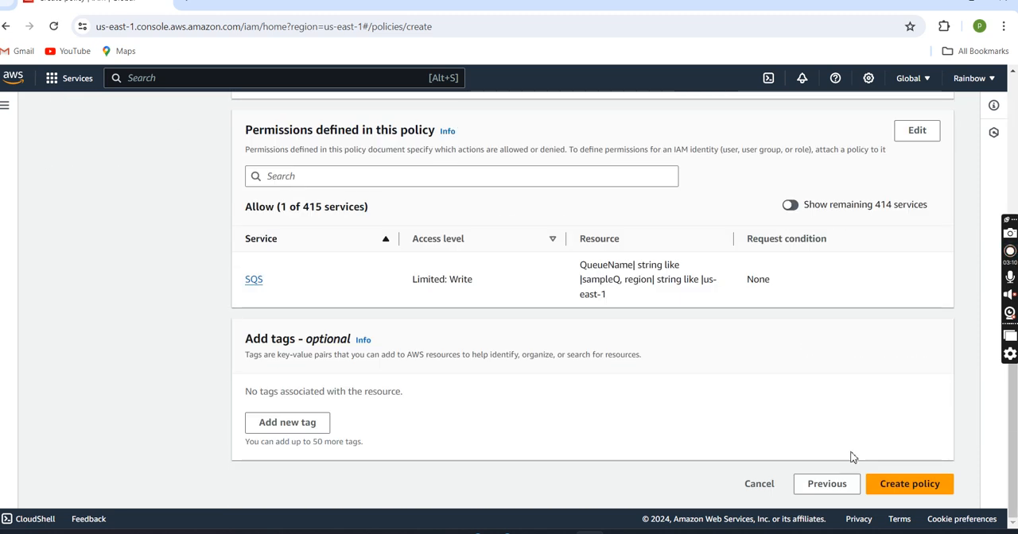
{"action": "left_click", "coordinate": [907, 485]}
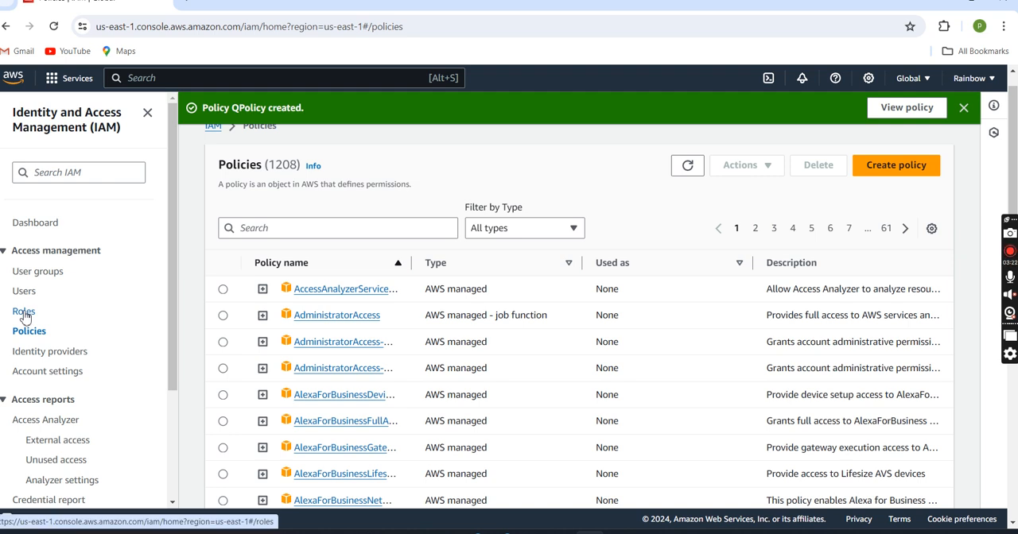
Step: Start creating a new IAM role with AWS service as the trusted entity type and API Gateway as the use case, and continue to permissions
{"action": "left_click", "coordinate": [24, 312]}
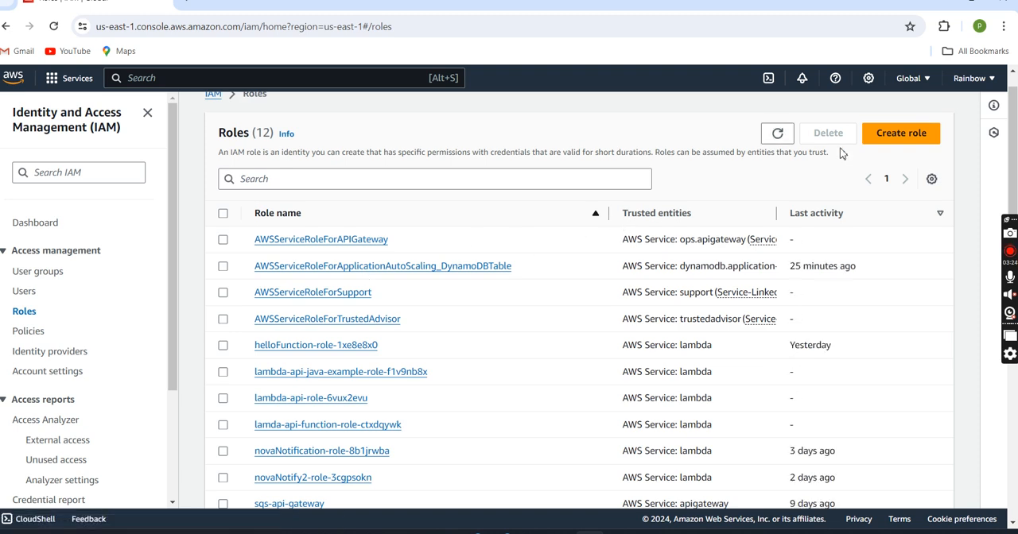
{"action": "left_click", "coordinate": [905, 130]}
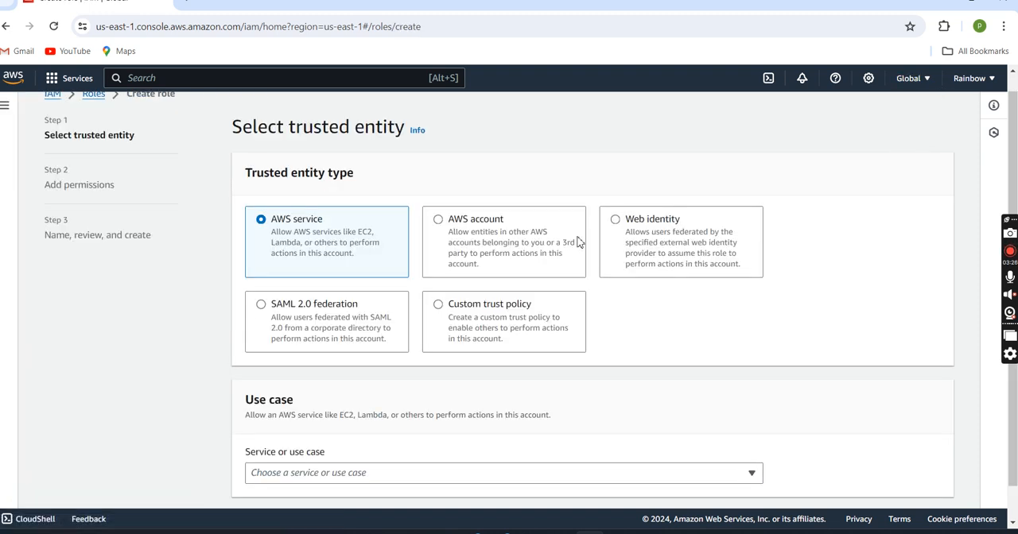
{"action": "scroll", "coordinate": [505, 283], "scroll_direction": "down", "scroll_amount": 1}
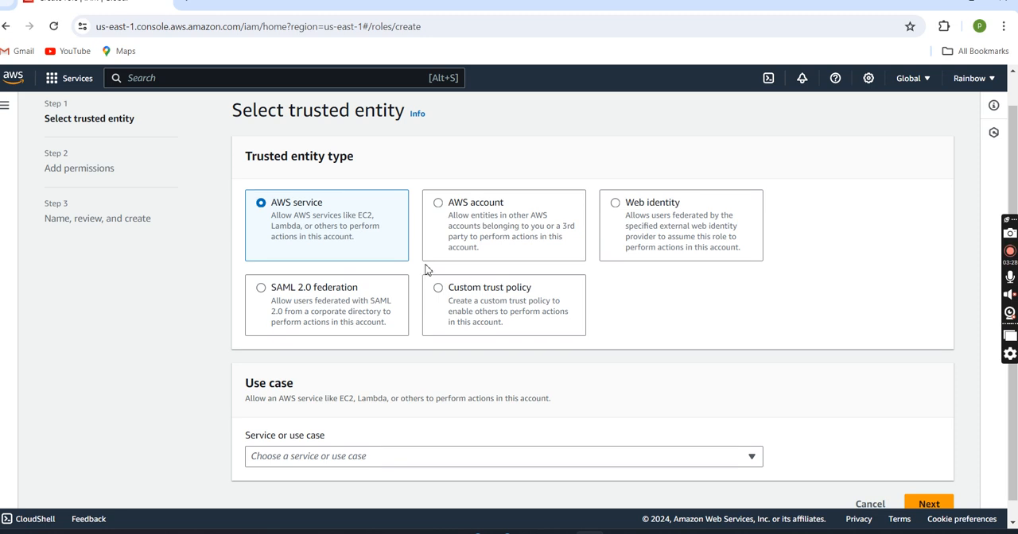
{"action": "scroll", "coordinate": [424, 260], "scroll_direction": "down", "scroll_amount": 1}
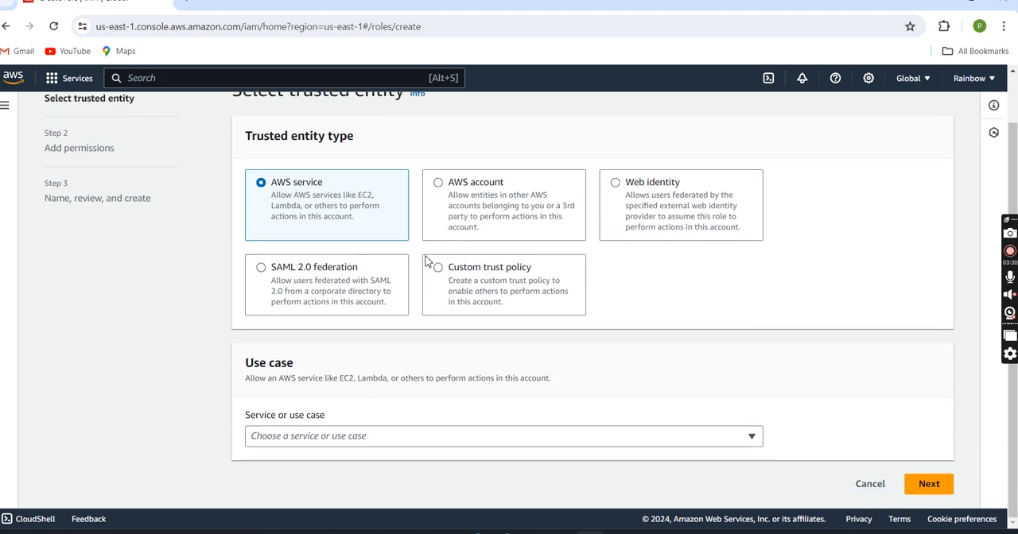
{"action": "left_click", "coordinate": [367, 435]}
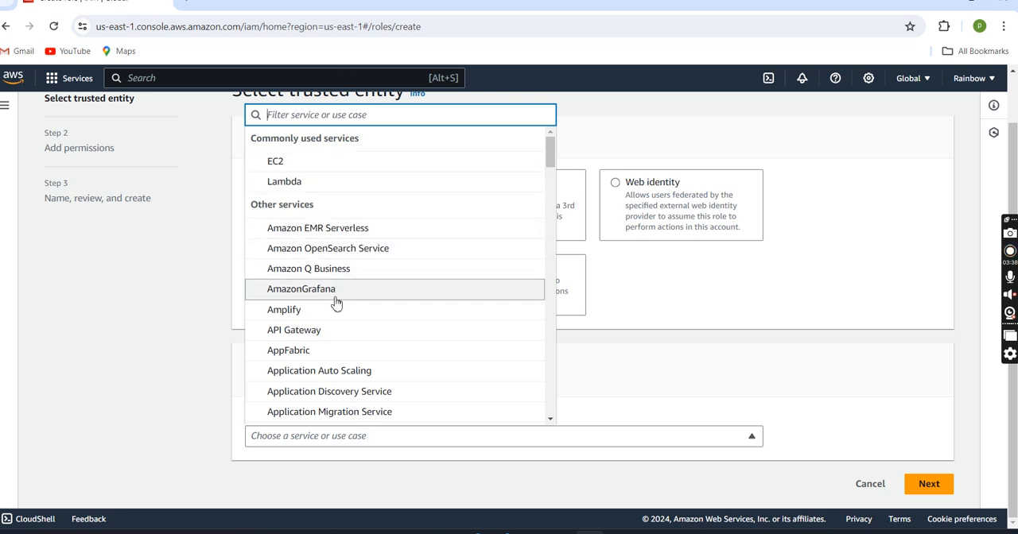
{"action": "left_click", "coordinate": [350, 330]}
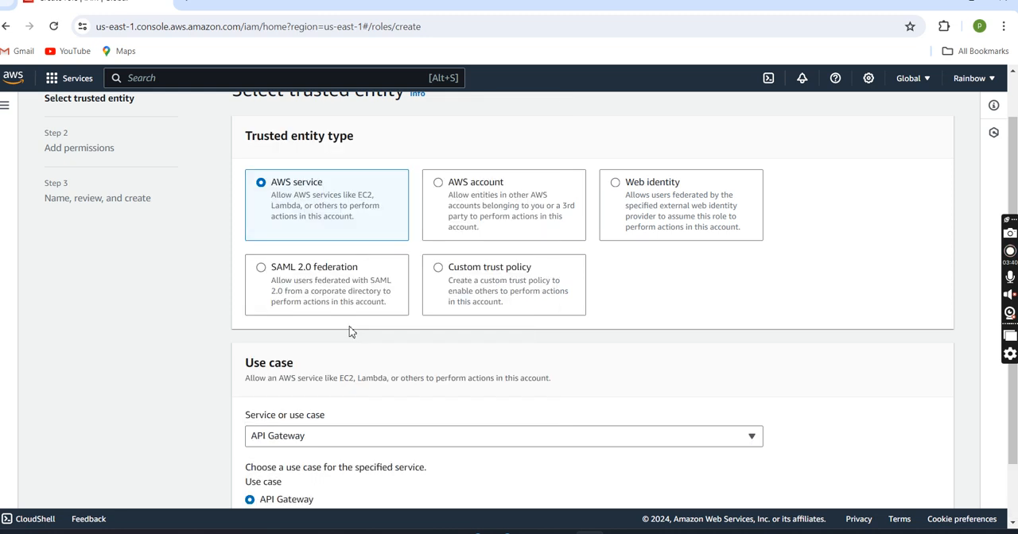
{"action": "scroll", "coordinate": [351, 333], "scroll_direction": "down", "scroll_amount": 1}
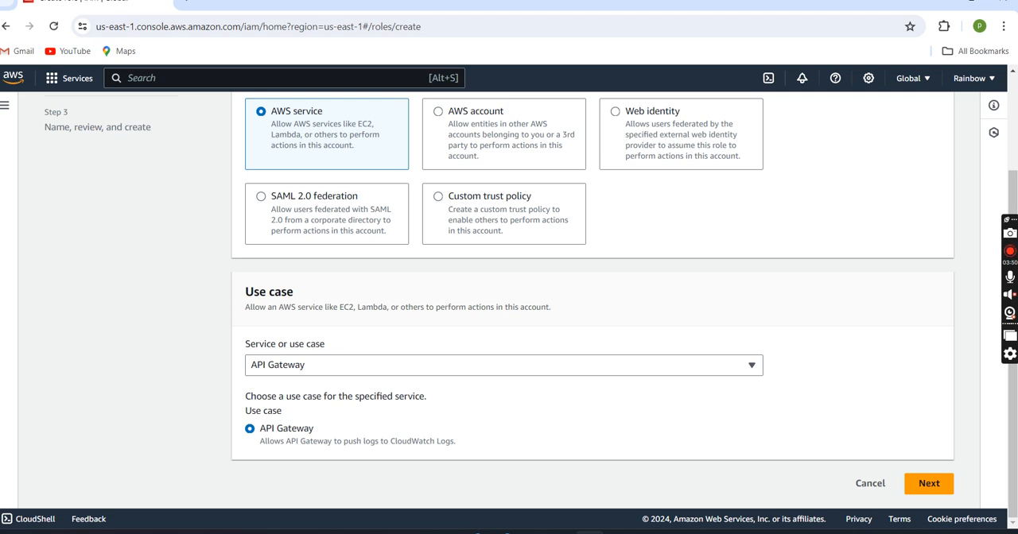
{"action": "left_click", "coordinate": [943, 496]}
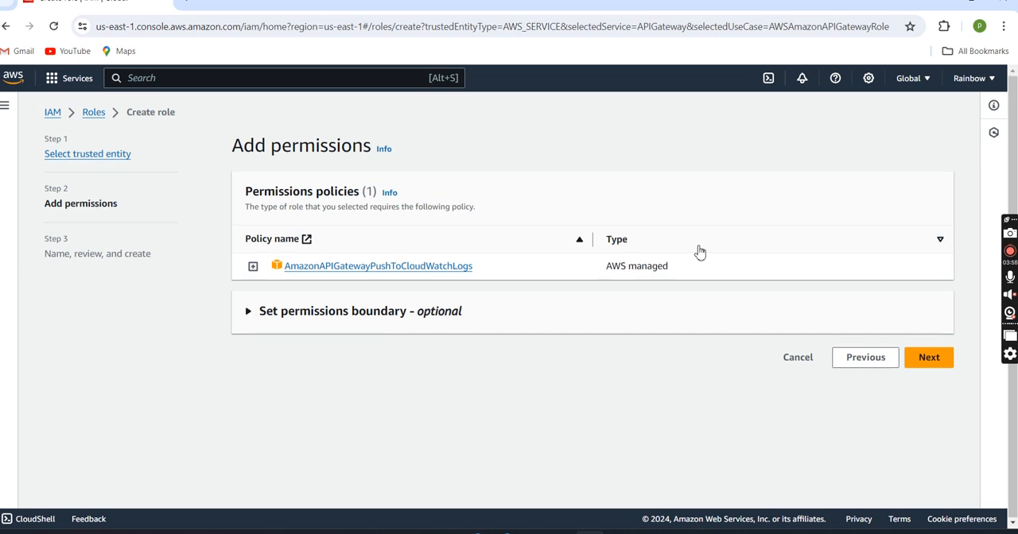
Step: Keep the role's default permissions policy, name the role api-gateway-access-role and create it
{"action": "left_click", "coordinate": [927, 360]}
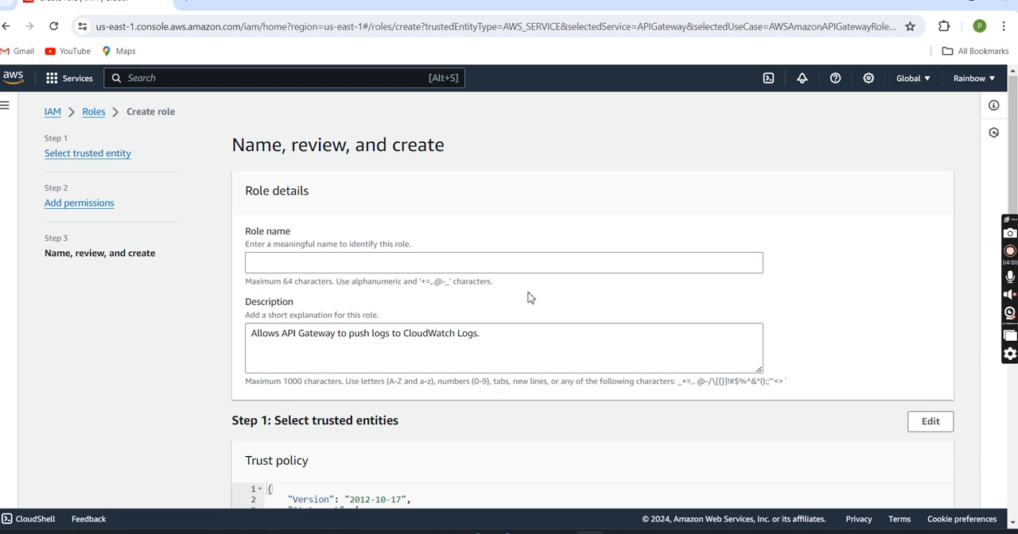
{"action": "left_click", "coordinate": [471, 268]}
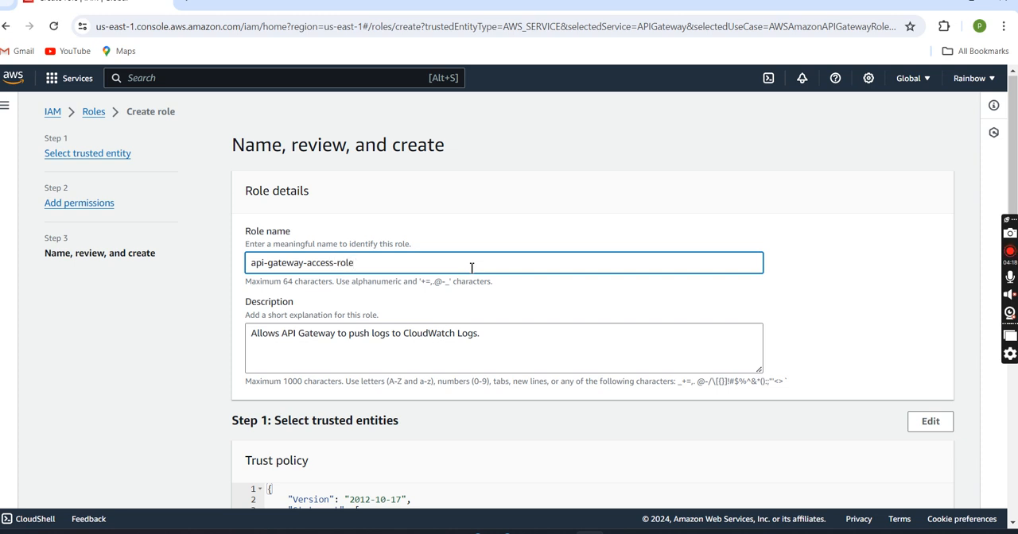
{"action": "scroll", "coordinate": [472, 272], "scroll_direction": "down", "scroll_amount": 6}
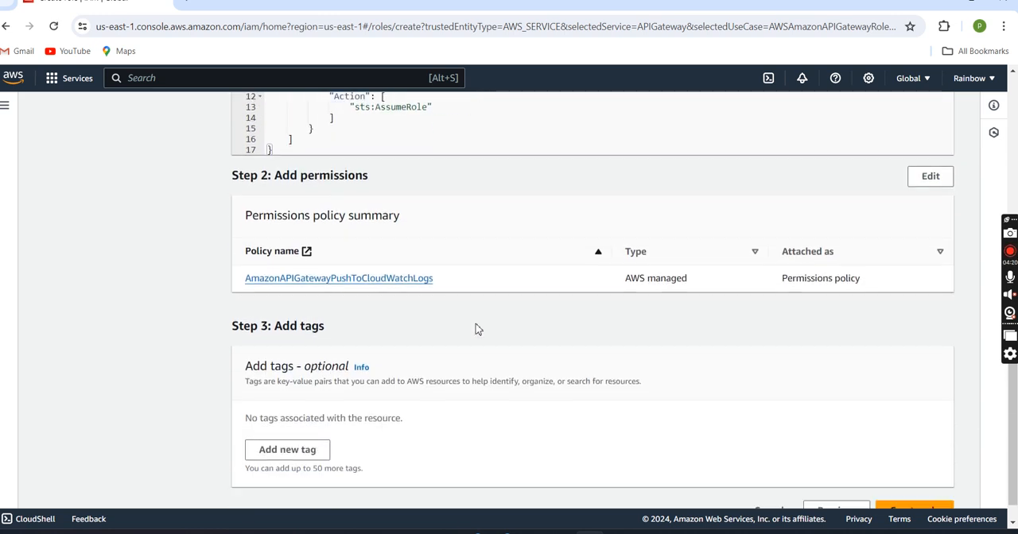
{"action": "scroll", "coordinate": [477, 326], "scroll_direction": "up", "scroll_amount": 1}
{"action": "scroll", "coordinate": [477, 329], "scroll_direction": "up", "scroll_amount": 2}
{"action": "scroll", "coordinate": [573, 376], "scroll_direction": "down", "scroll_amount": 3}
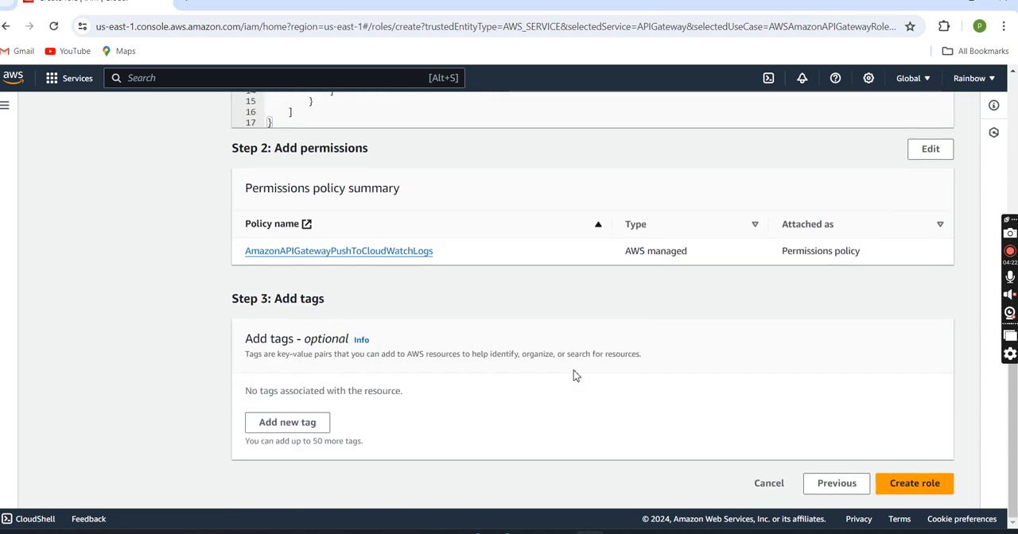
{"action": "left_click", "coordinate": [918, 485]}
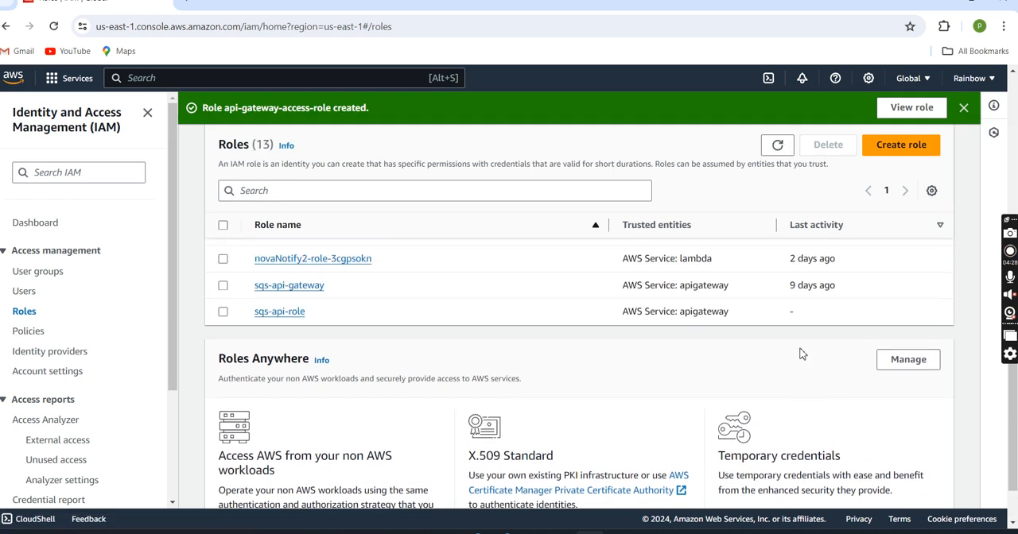
Step: Find api-gateway-access-role in the roles list and open its details
{"action": "scroll", "coordinate": [801, 354], "scroll_direction": "up", "scroll_amount": 2}
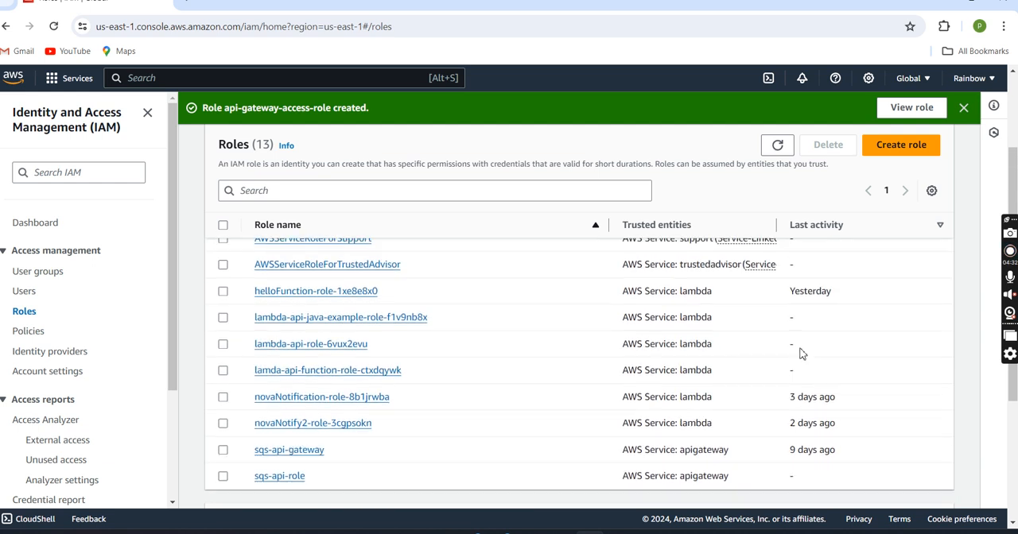
{"action": "scroll", "coordinate": [802, 353], "scroll_direction": "up", "scroll_amount": 2}
{"action": "scroll", "coordinate": [802, 350], "scroll_direction": "down", "scroll_amount": 5}
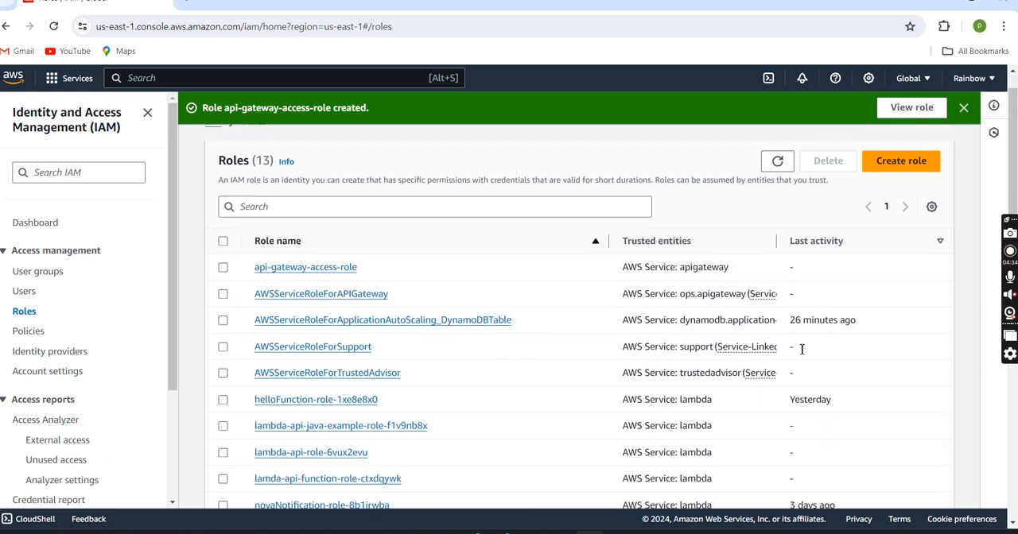
{"action": "scroll", "coordinate": [801, 354], "scroll_direction": "up", "scroll_amount": 3}
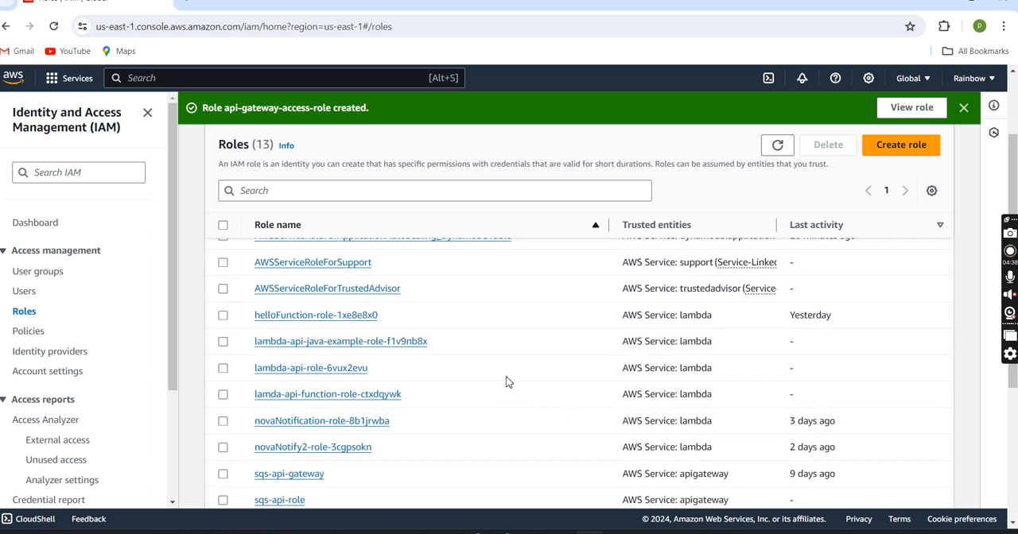
{"action": "scroll", "coordinate": [512, 373], "scroll_direction": "up", "scroll_amount": 1}
{"action": "scroll", "coordinate": [512, 373], "scroll_direction": "up", "scroll_amount": 1}
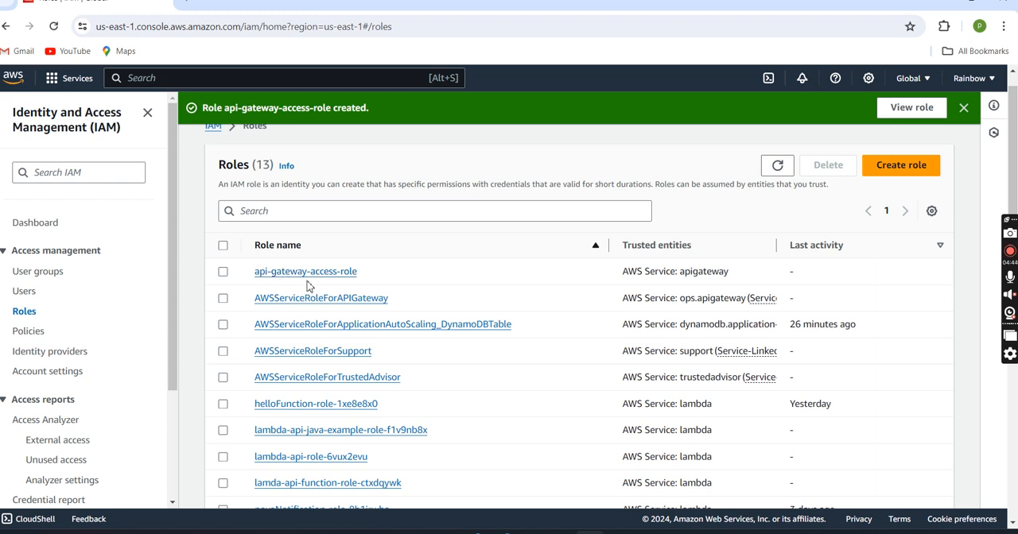
{"action": "left_click", "coordinate": [335, 272]}
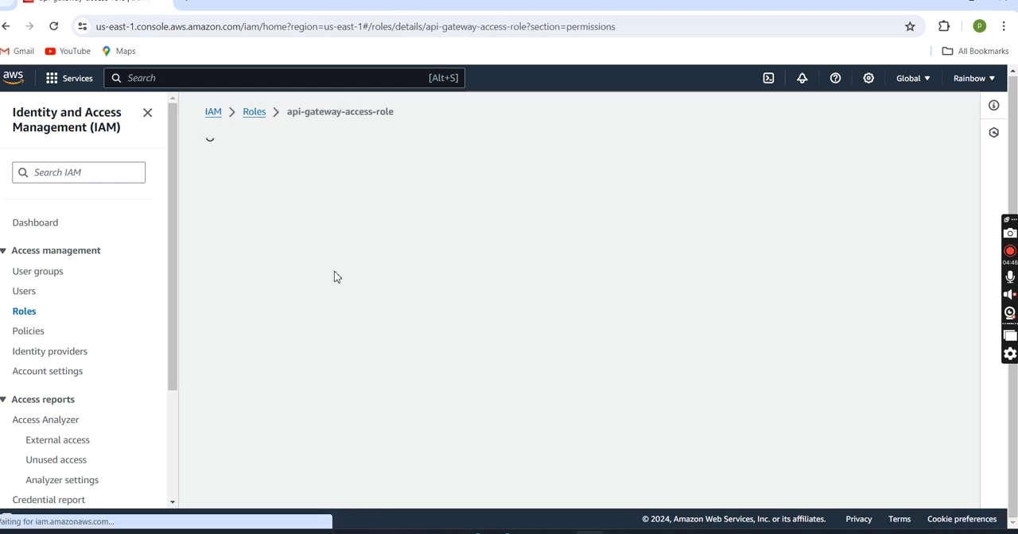
{"action": "scroll", "coordinate": [478, 252], "scroll_direction": "down", "scroll_amount": 2}
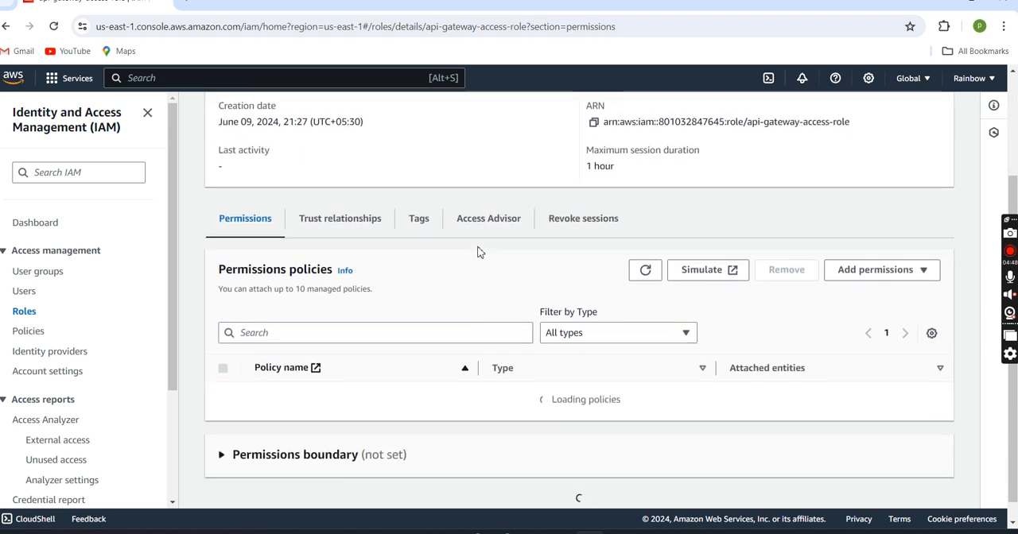
{"action": "scroll", "coordinate": [518, 234], "scroll_direction": "up", "scroll_amount": 2}
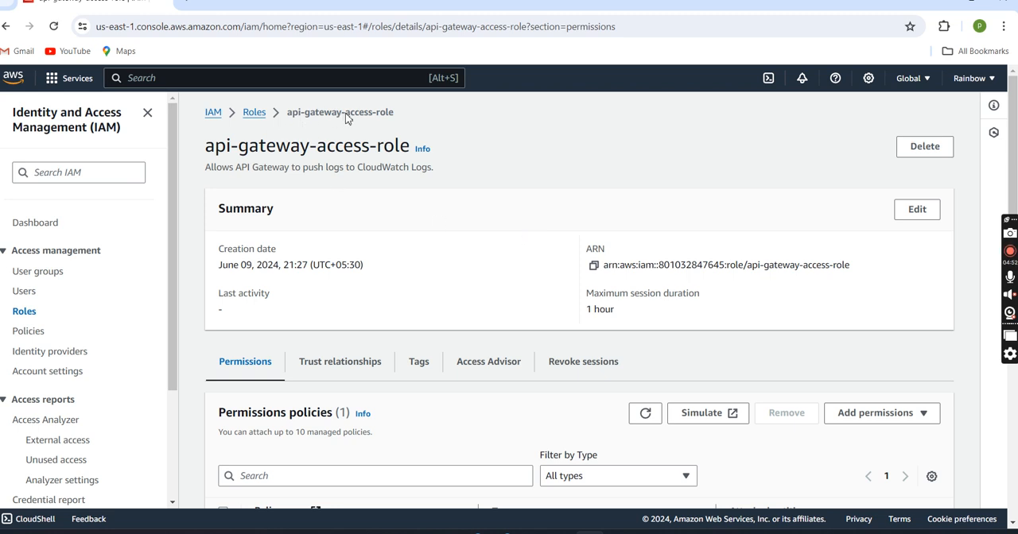
Step: Attach the customer managed policy QPolicy to api-gateway-access-role
{"action": "scroll", "coordinate": [504, 250], "scroll_direction": "down", "scroll_amount": 3}
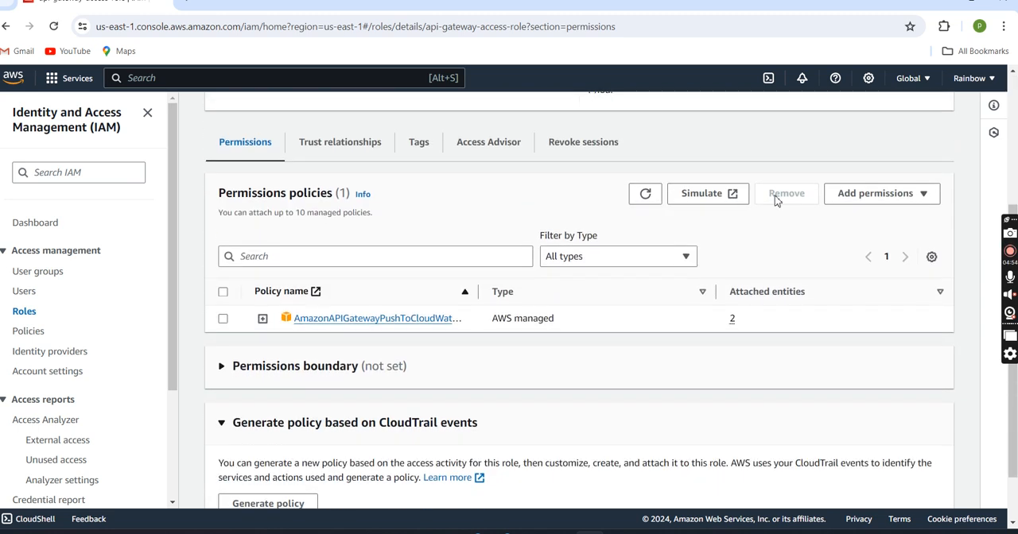
{"action": "left_click", "coordinate": [912, 199]}
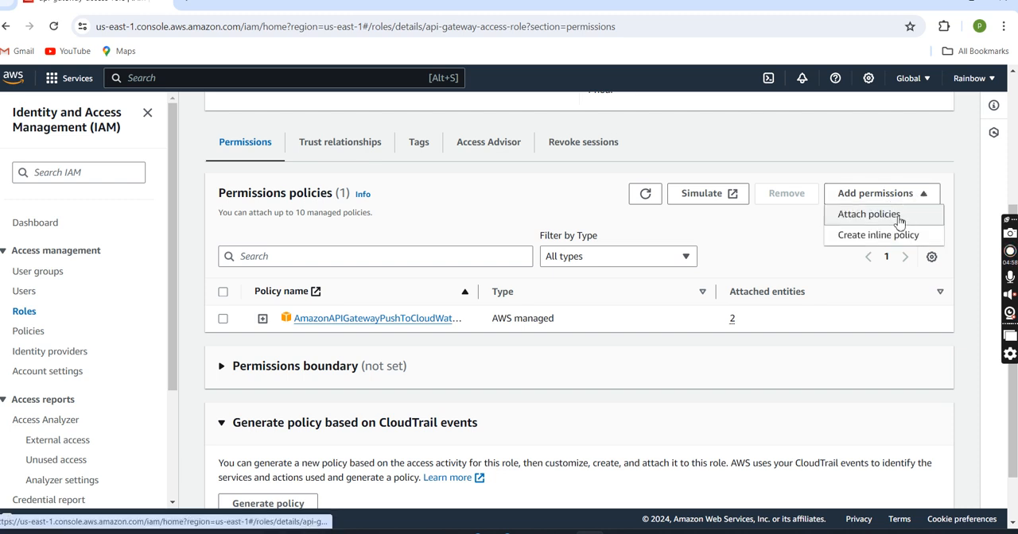
{"action": "left_click", "coordinate": [899, 216]}
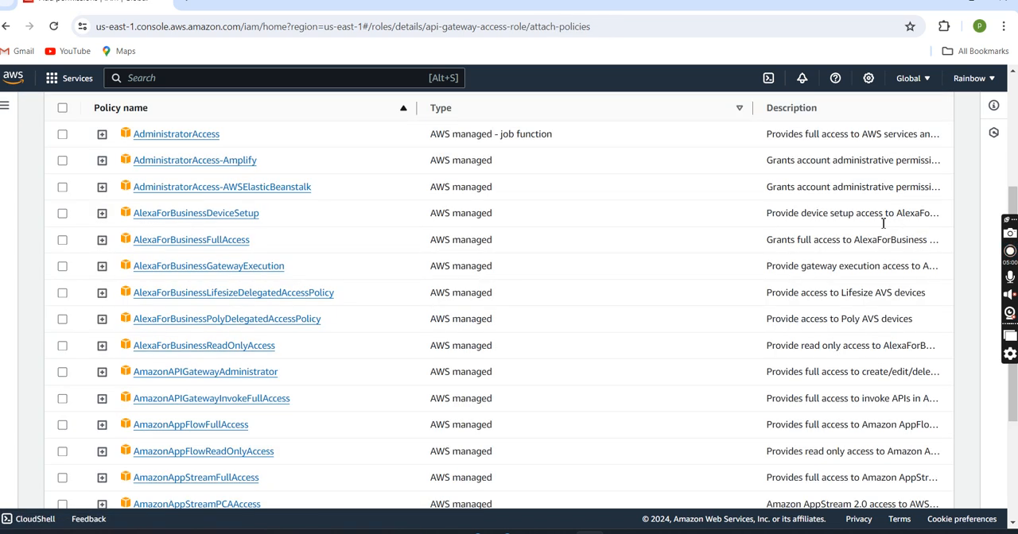
{"action": "scroll", "coordinate": [640, 278], "scroll_direction": "up", "scroll_amount": 3}
{"action": "left_click", "coordinate": [251, 297]}
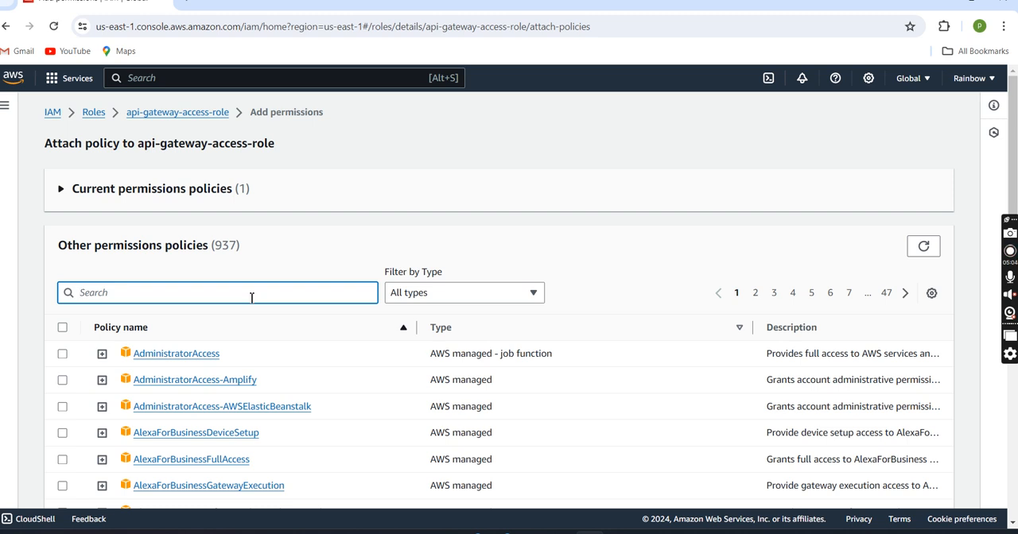
{"action": "type", "text": "Q"}
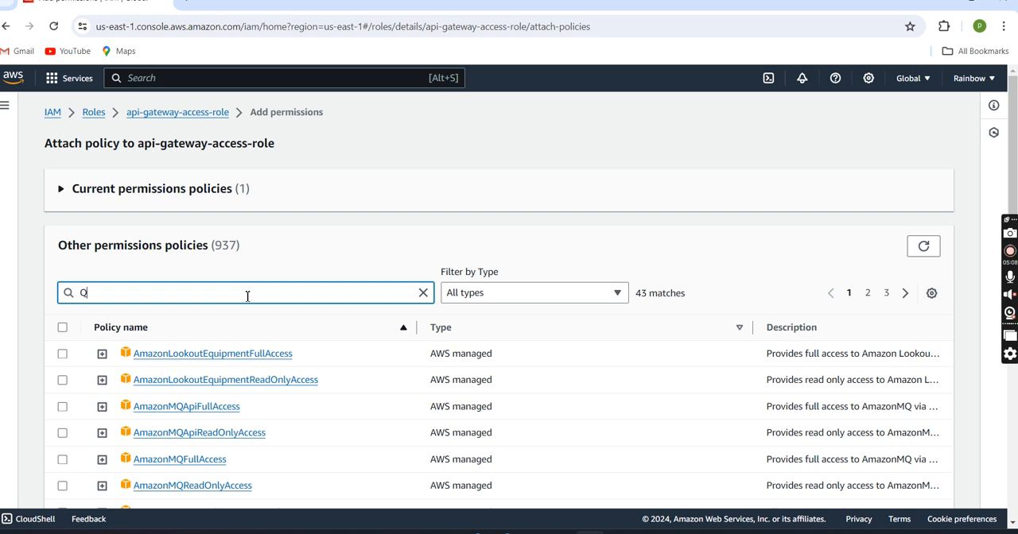
{"action": "type", "text": "p"}
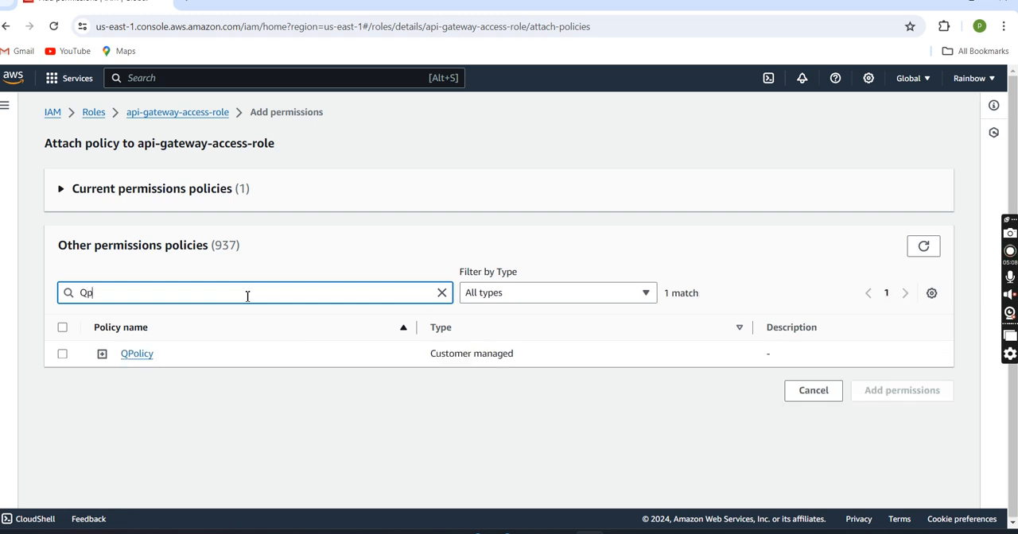
{"action": "left_click", "coordinate": [64, 356]}
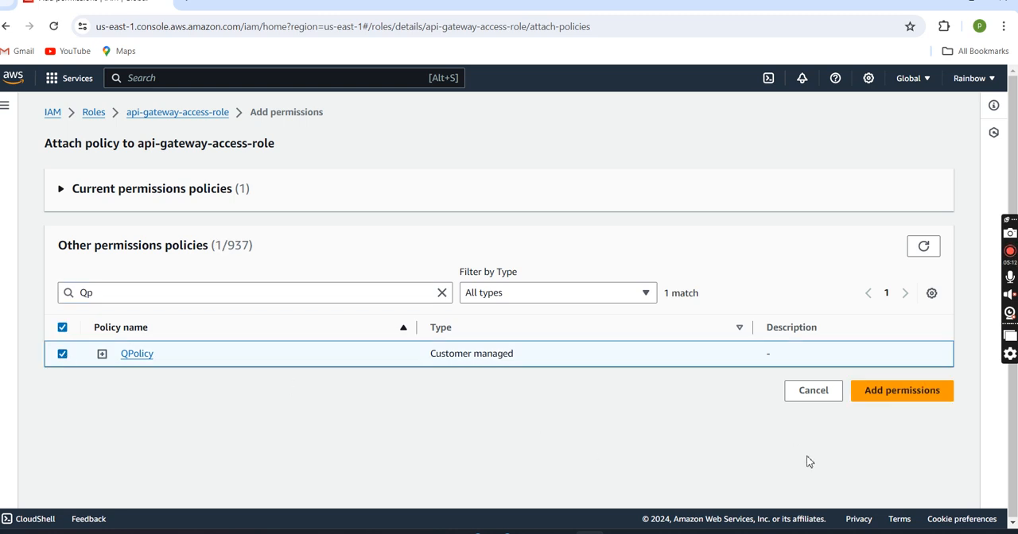
{"action": "left_click", "coordinate": [902, 392]}
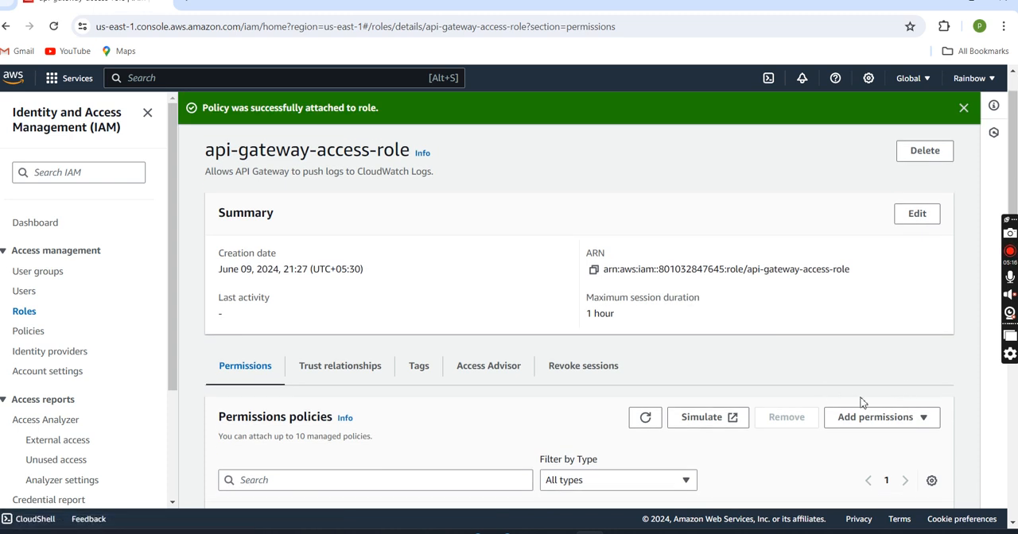
Step: Copy the ARN of api-gateway-access-role and switch to the Notepad++ notes holding the queue's URL and ARN
{"action": "scroll", "coordinate": [752, 286], "scroll_direction": "down", "scroll_amount": 1}
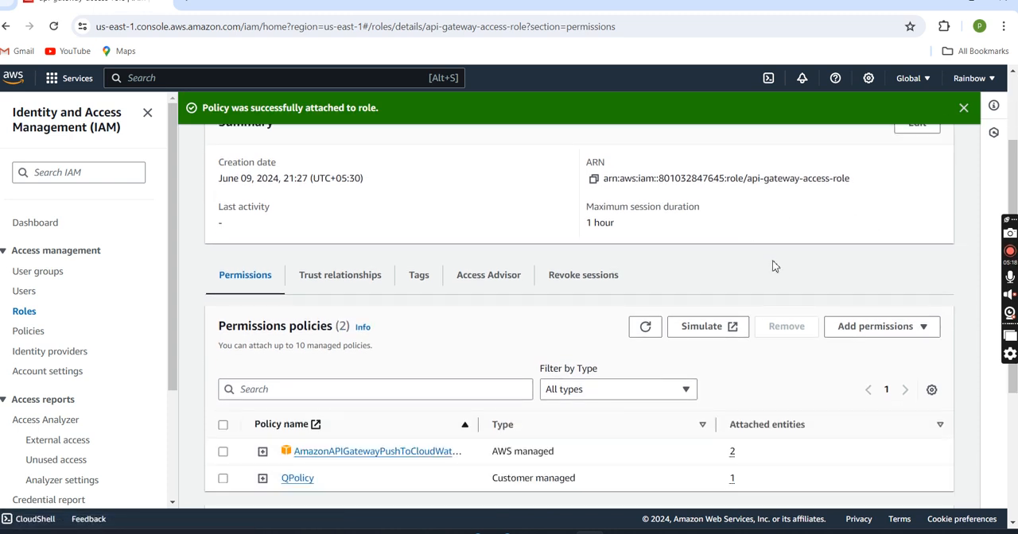
{"action": "scroll", "coordinate": [636, 200], "scroll_direction": "up", "scroll_amount": 1}
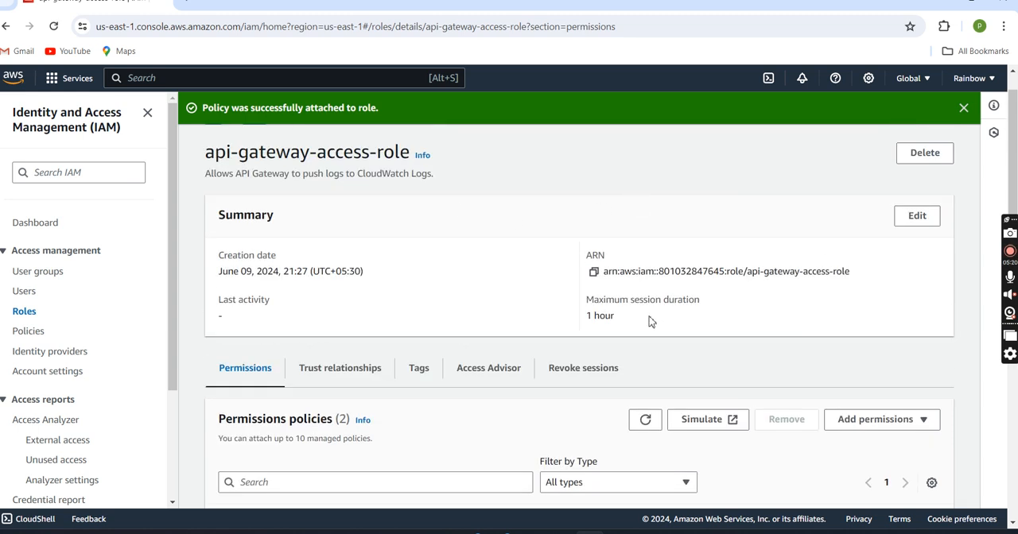
{"action": "left_click", "coordinate": [594, 272]}
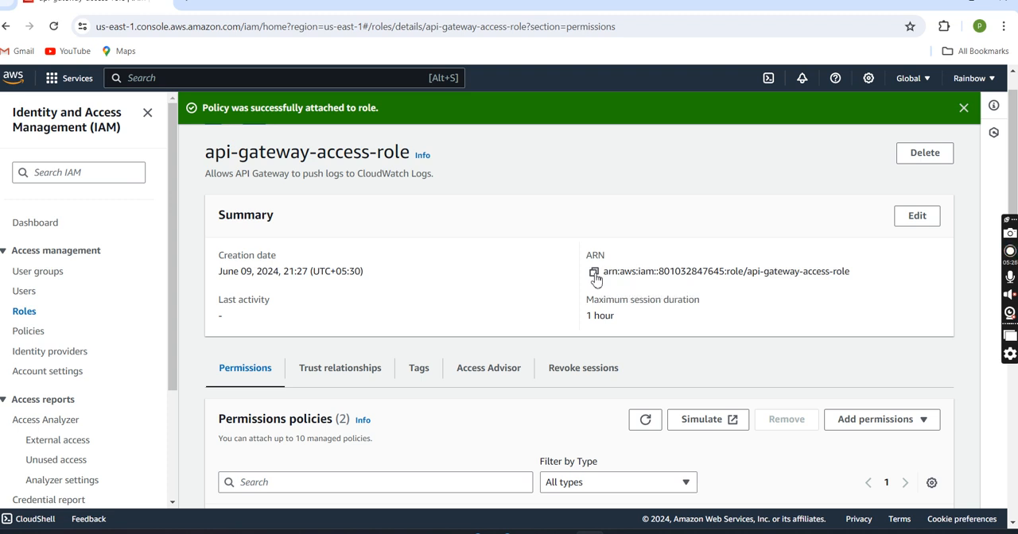
{"action": "left_click", "coordinate": [590, 532]}
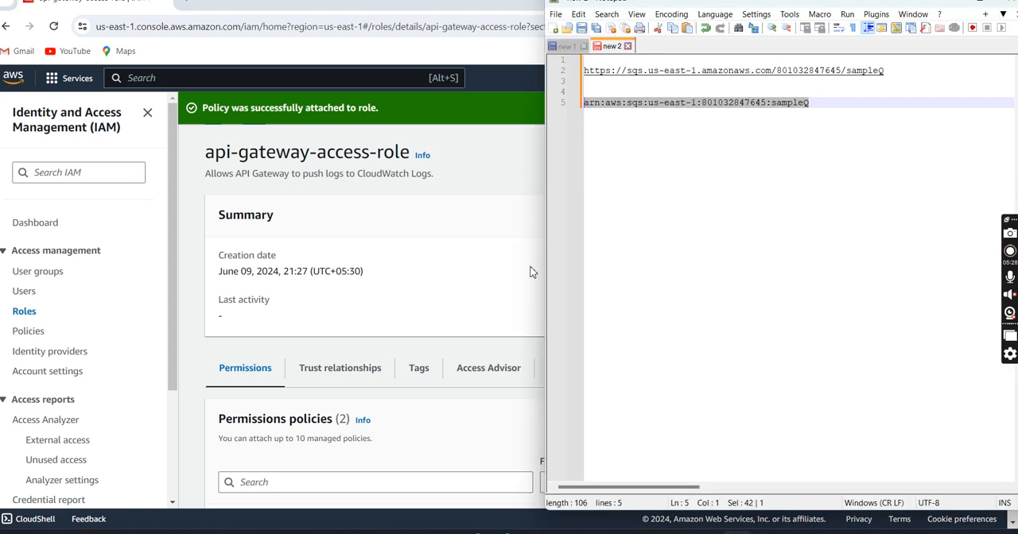
{"action": "double_click", "coordinate": [811, 105]}
{"action": "key", "text": "shift+Home"}
{"action": "key", "text": "Return"}
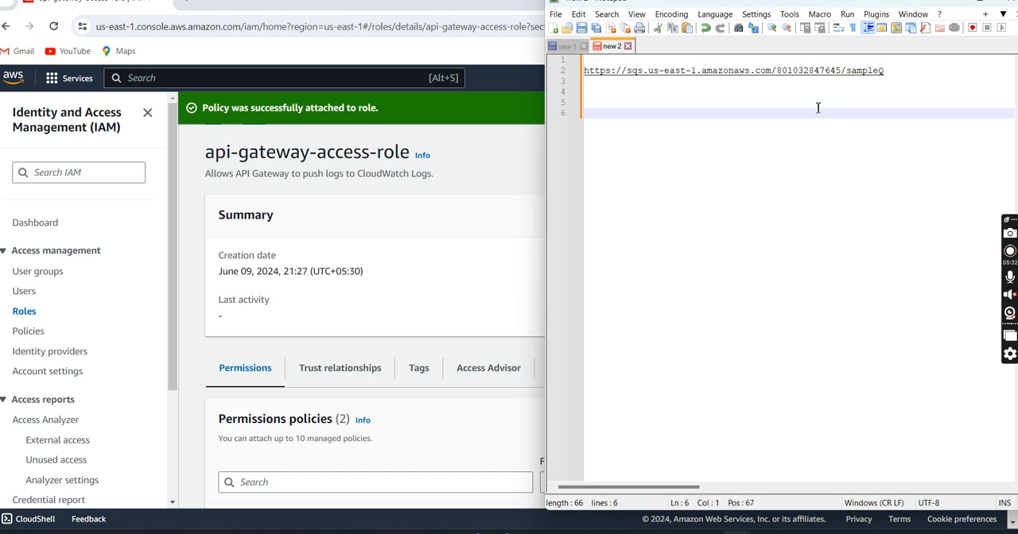
{"action": "key", "text": "ctrl+z"}
Step: Paste the copied role ARN into the notes, below the sampleQ ARN with a blank line between them
{"action": "key", "text": "Return"}
{"action": "key", "text": "Return"}
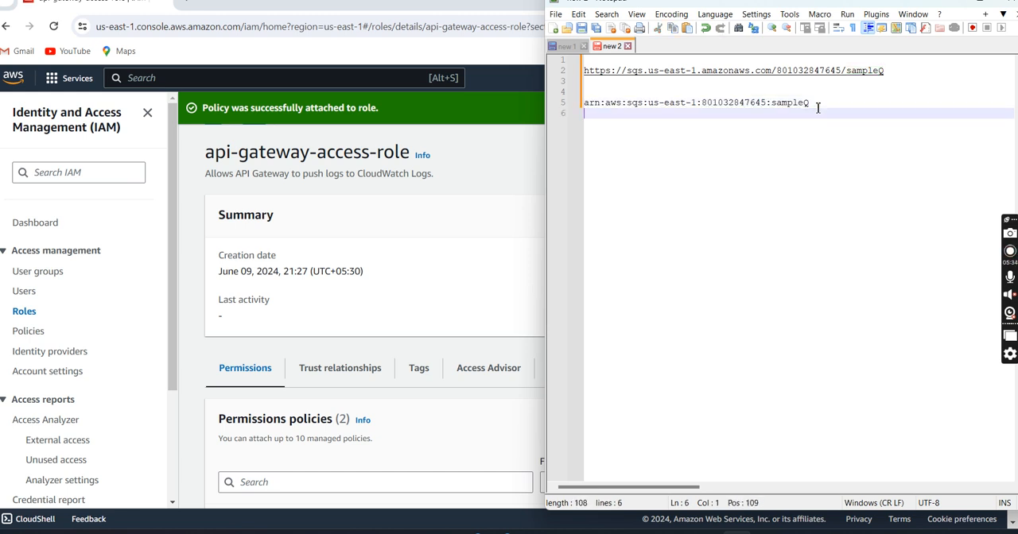
{"action": "key", "text": "ctrl+v"}
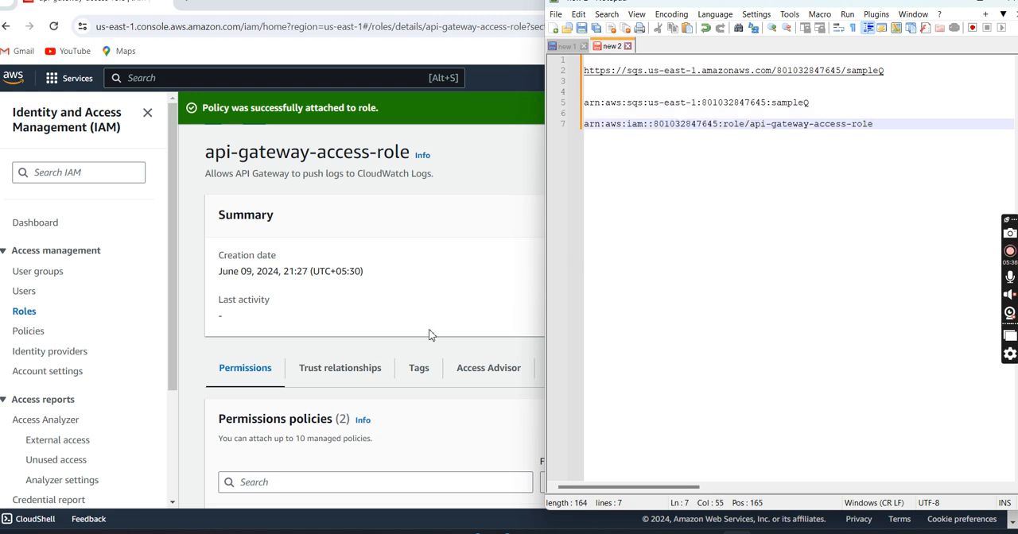
Step: Switch back to the browser and find and open the API Gateway service in the AWS console
{"action": "left_click", "coordinate": [434, 306]}
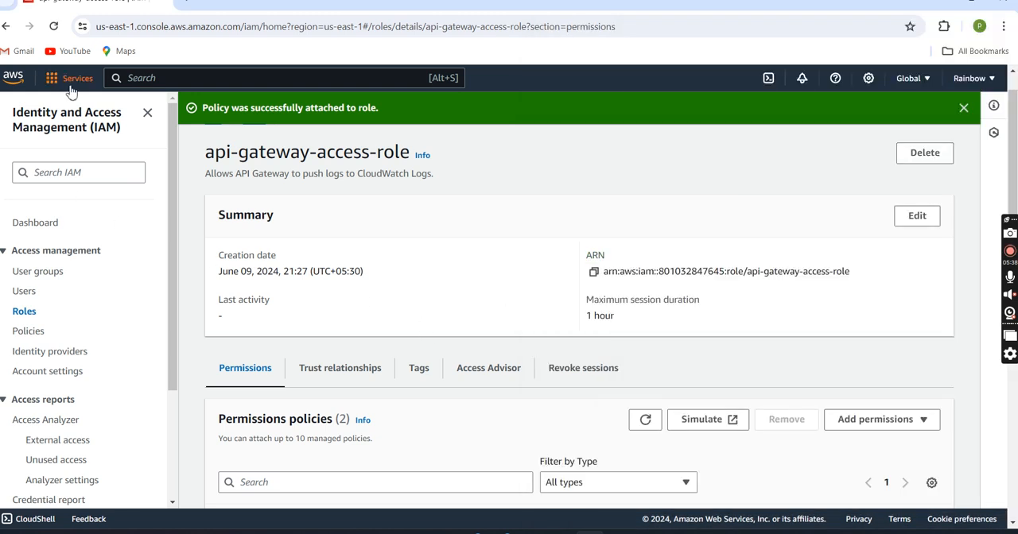
{"action": "left_click", "coordinate": [159, 77]}
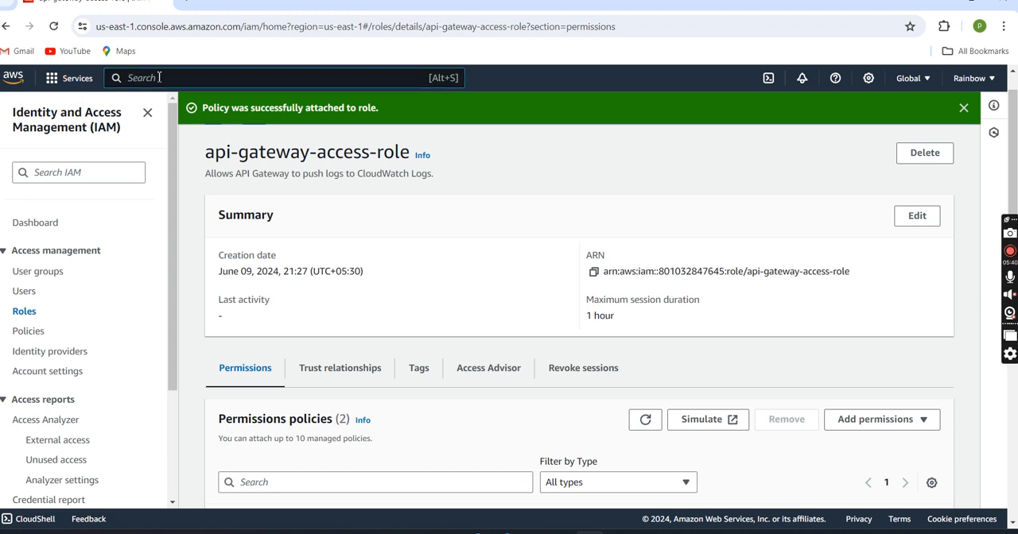
{"action": "type", "text": "api"}
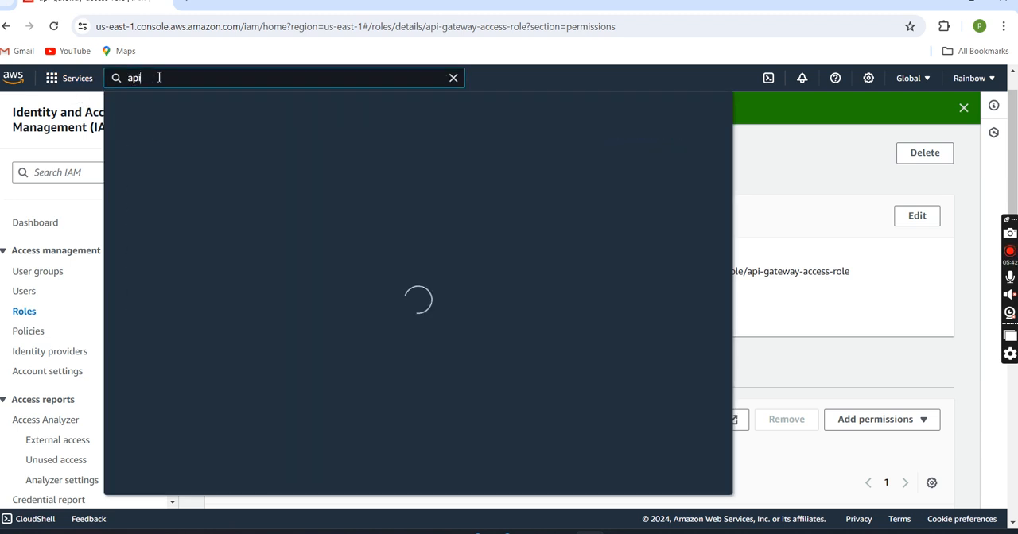
{"action": "type", "text": "g"}
{"action": "left_click", "coordinate": [346, 183]}
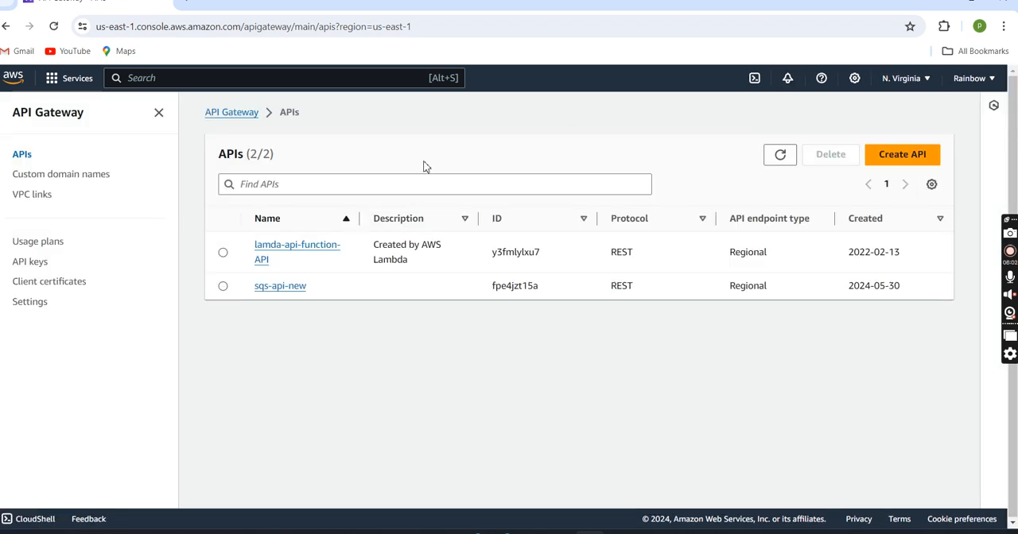
Step: Start creating a new API of the public REST API type
{"action": "left_click", "coordinate": [901, 162]}
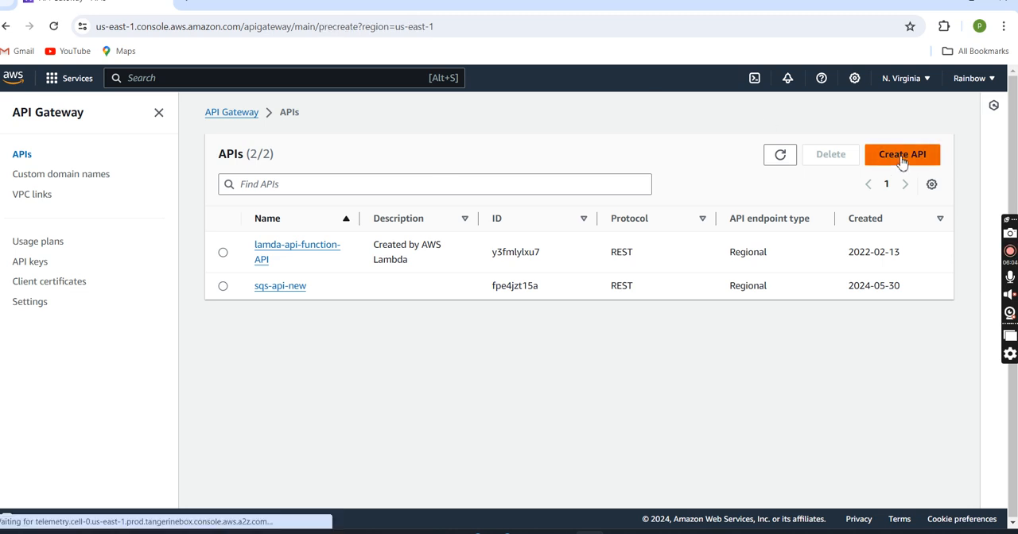
{"action": "scroll", "coordinate": [501, 283], "scroll_direction": "down", "scroll_amount": 3}
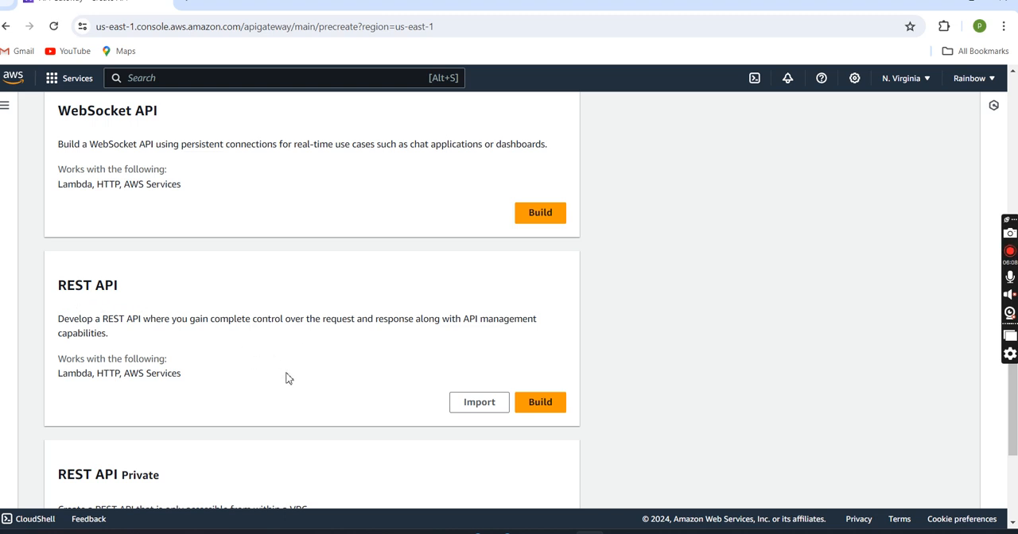
{"action": "scroll", "coordinate": [287, 379], "scroll_direction": "down", "scroll_amount": 2}
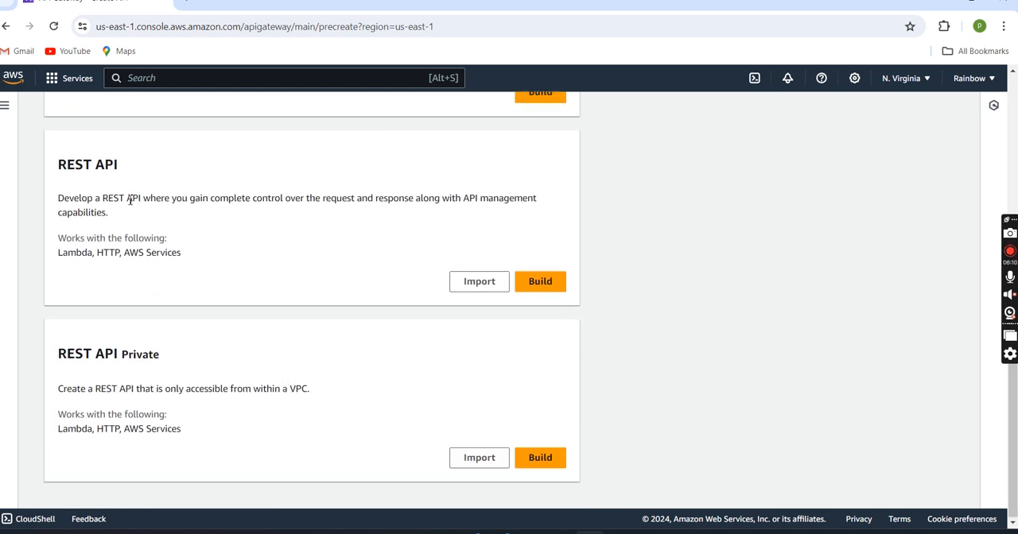
{"action": "left_click", "coordinate": [556, 286]}
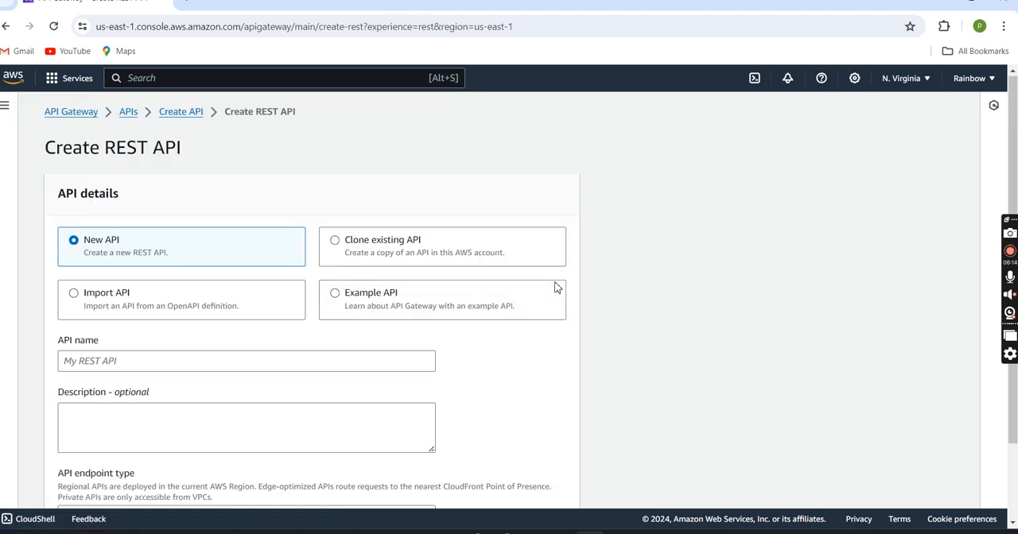
Step: Name the new REST API q-api, keep the Regional endpoint type and create it
{"action": "scroll", "coordinate": [464, 235], "scroll_direction": "down", "scroll_amount": 1}
{"action": "scroll", "coordinate": [461, 235], "scroll_direction": "down", "scroll_amount": 1}
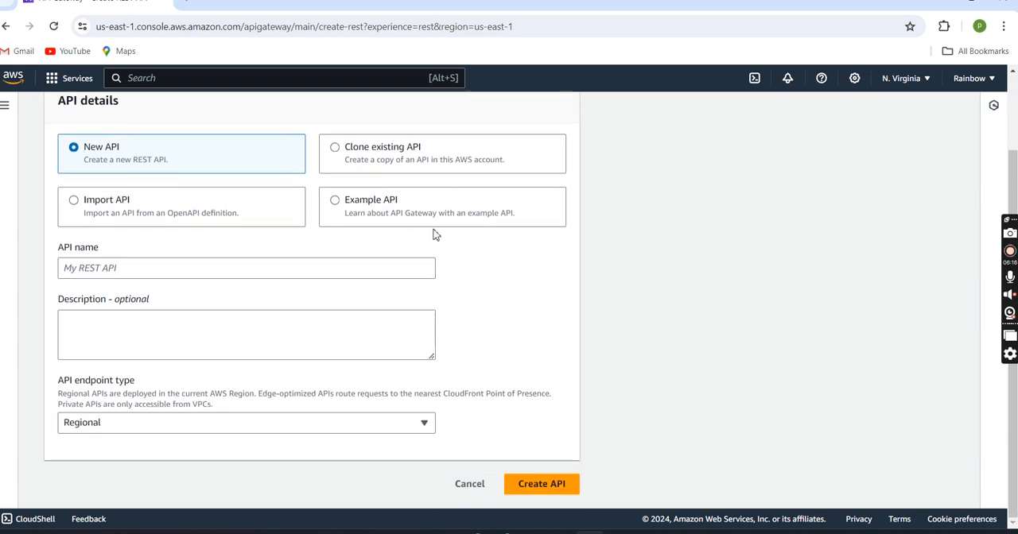
{"action": "scroll", "coordinate": [141, 188], "scroll_direction": "up", "scroll_amount": 1}
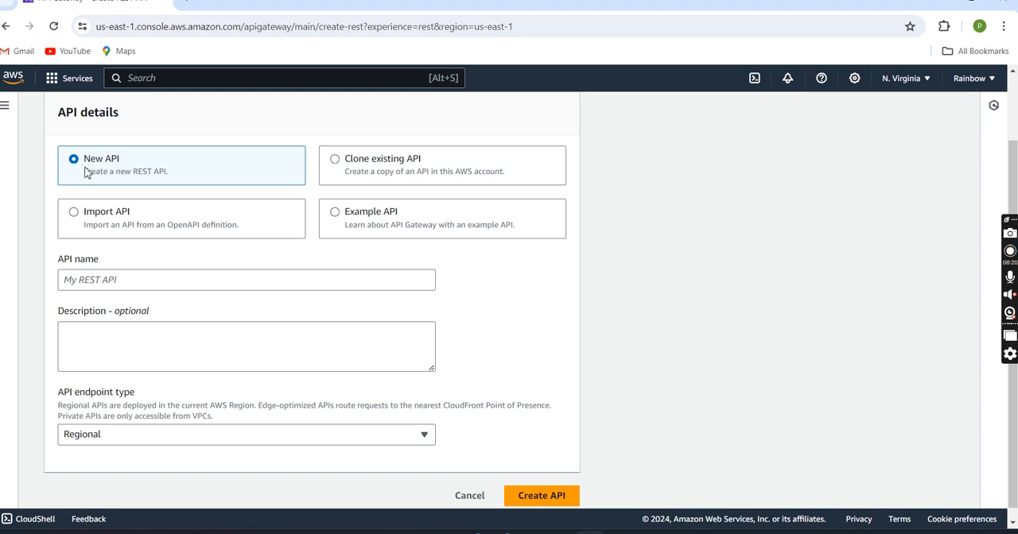
{"action": "left_click", "coordinate": [156, 284]}
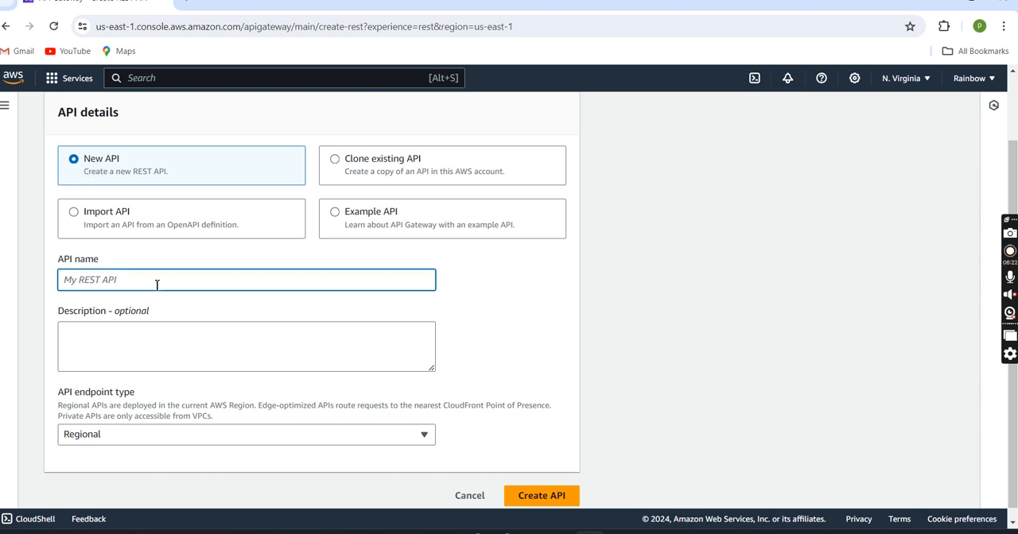
{"action": "type", "text": "q-api"}
{"action": "scroll", "coordinate": [157, 284], "scroll_direction": "down", "scroll_amount": 1}
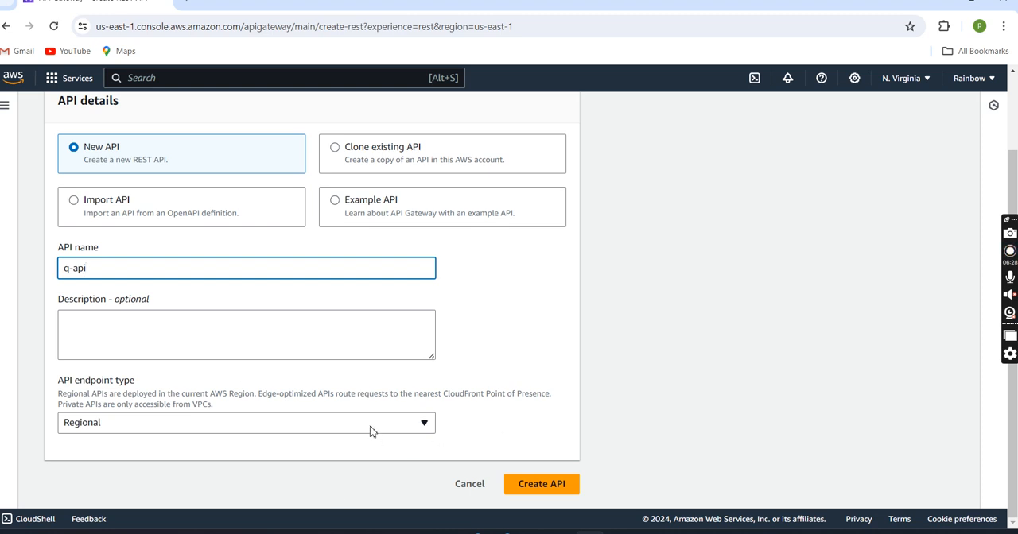
{"action": "left_click", "coordinate": [402, 427]}
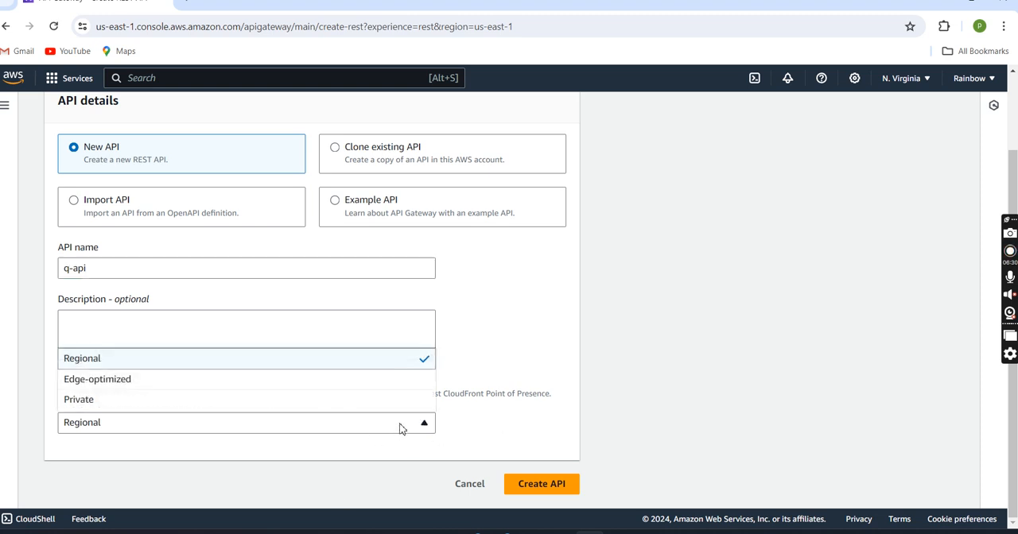
{"action": "left_click", "coordinate": [401, 426]}
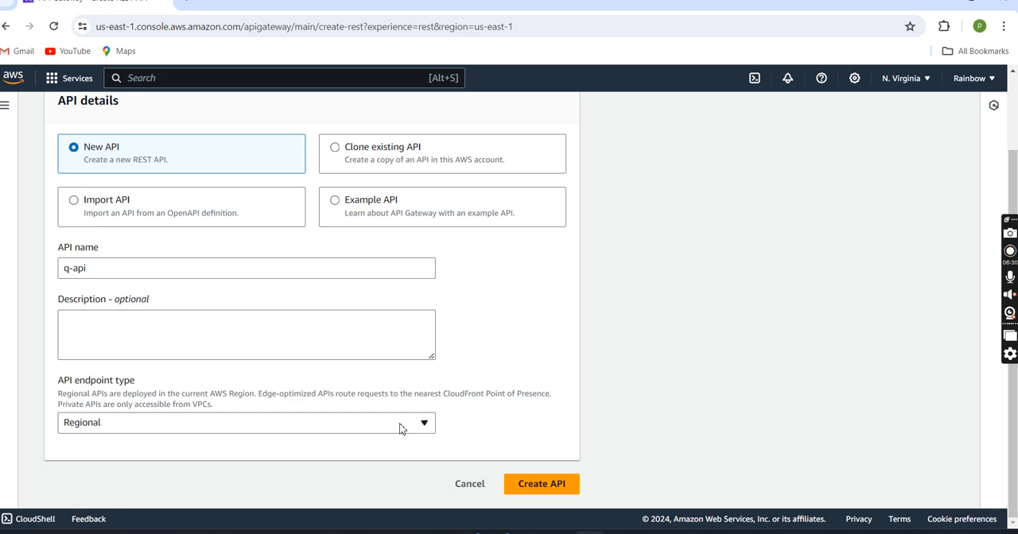
{"action": "left_click", "coordinate": [555, 485]}
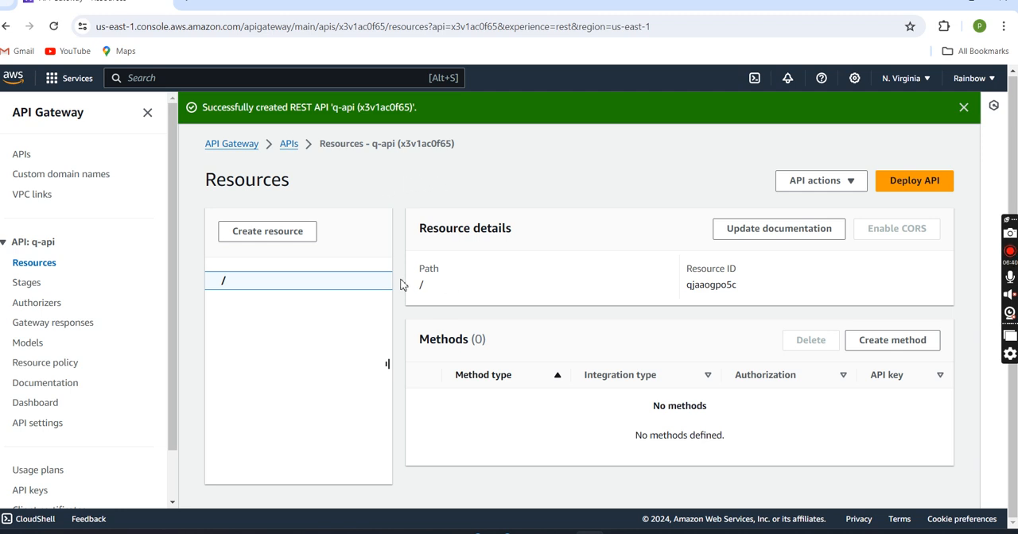
Step: Create a resource named q-resource under the root path of q-api
{"action": "left_click", "coordinate": [270, 240]}
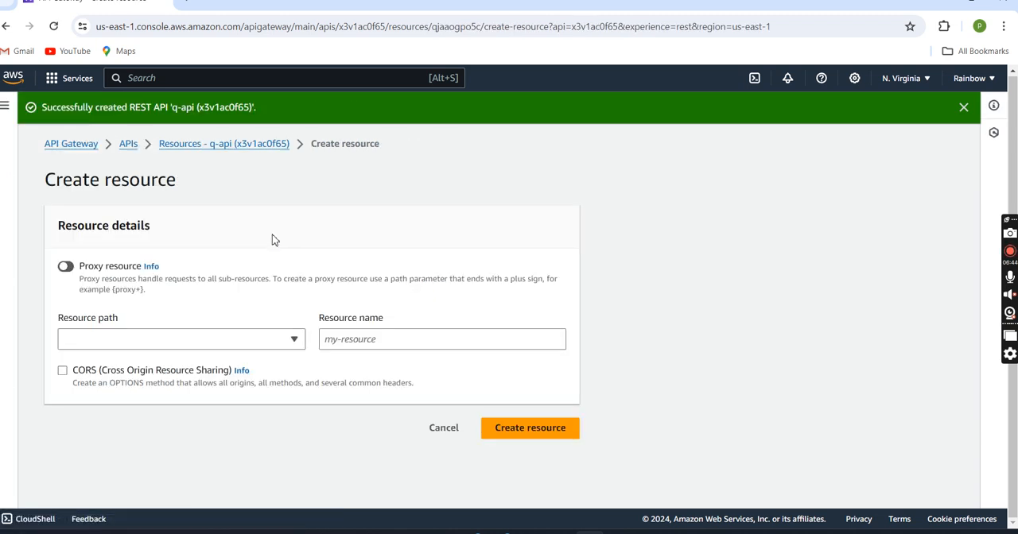
{"action": "left_click", "coordinate": [352, 341]}
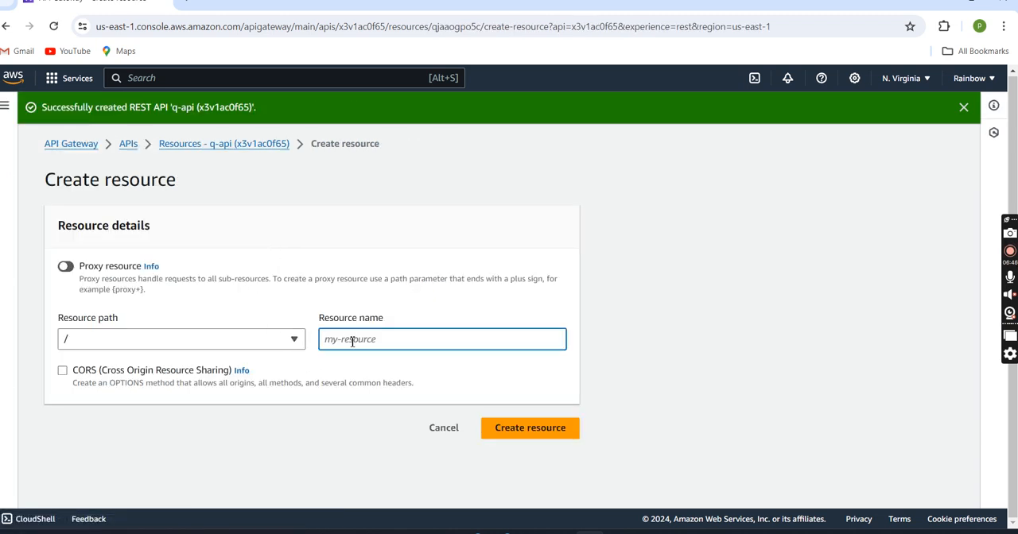
{"action": "type", "text": "q"}
{"action": "type", "text": "resource"}
{"action": "left_click", "coordinate": [511, 436]}
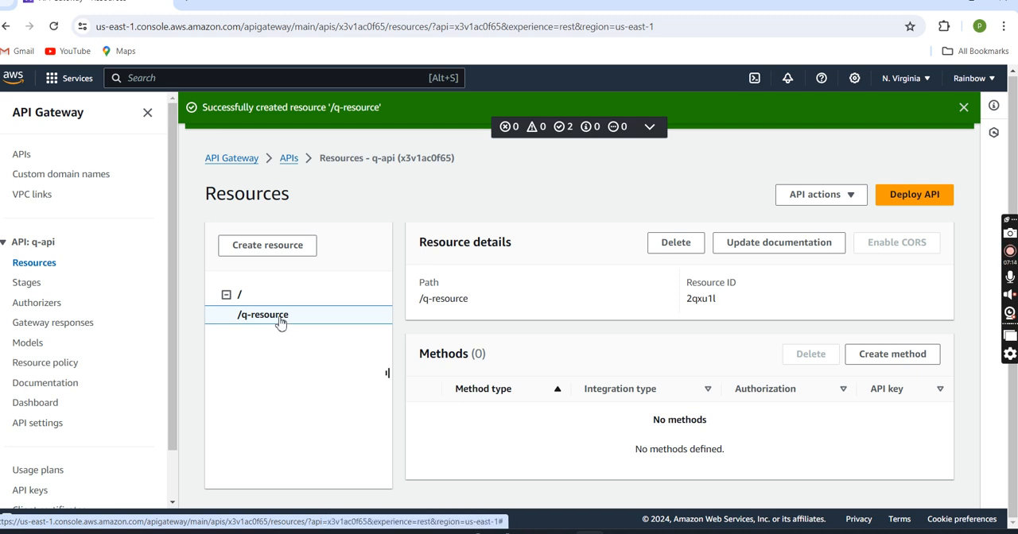
{"action": "right_click", "coordinate": [310, 318]}
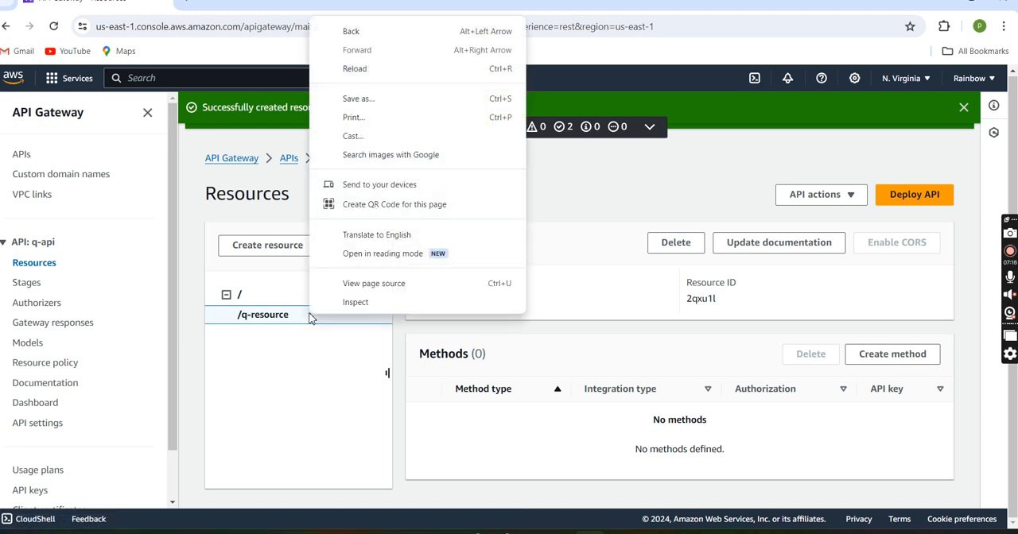
{"action": "left_click", "coordinate": [310, 318]}
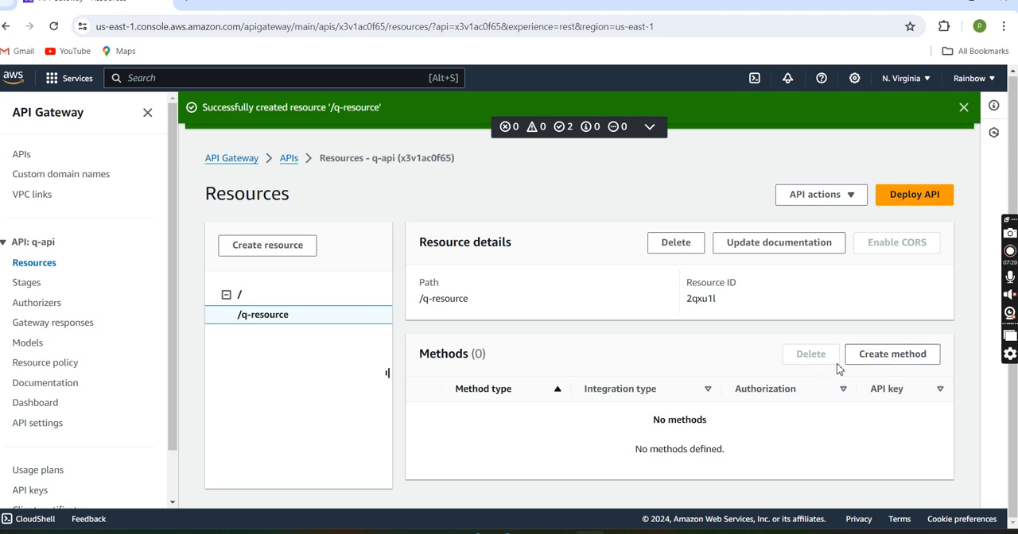
Step: Start creating a method on q-resource and set its method type to POST
{"action": "left_click", "coordinate": [880, 362]}
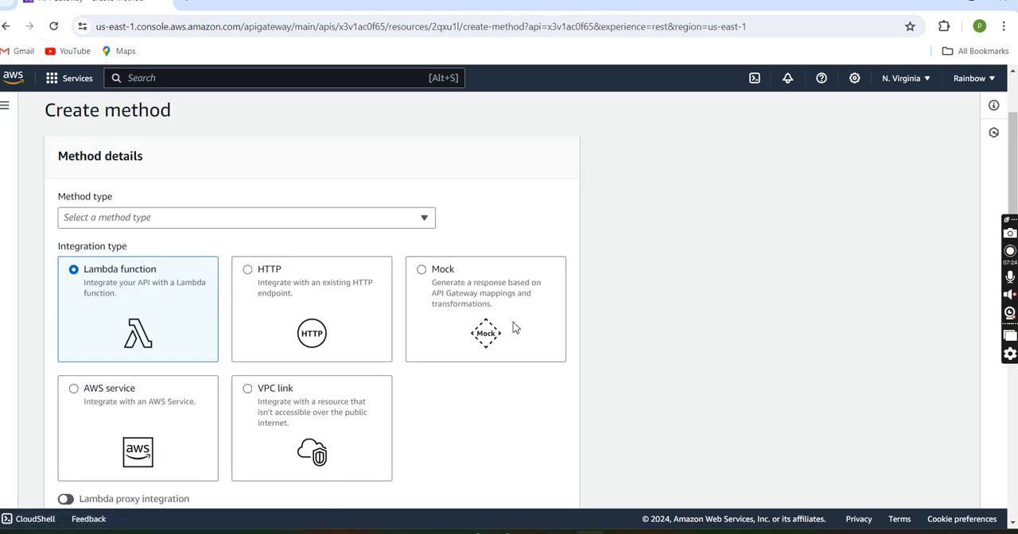
{"action": "scroll", "coordinate": [513, 327], "scroll_direction": "down", "scroll_amount": 2}
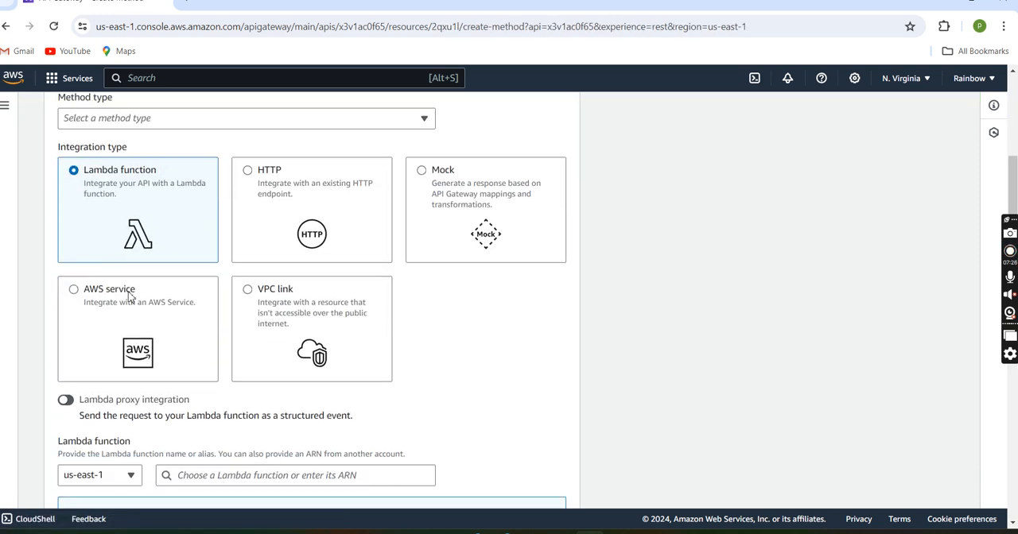
{"action": "scroll", "coordinate": [197, 187], "scroll_direction": "up", "scroll_amount": 2}
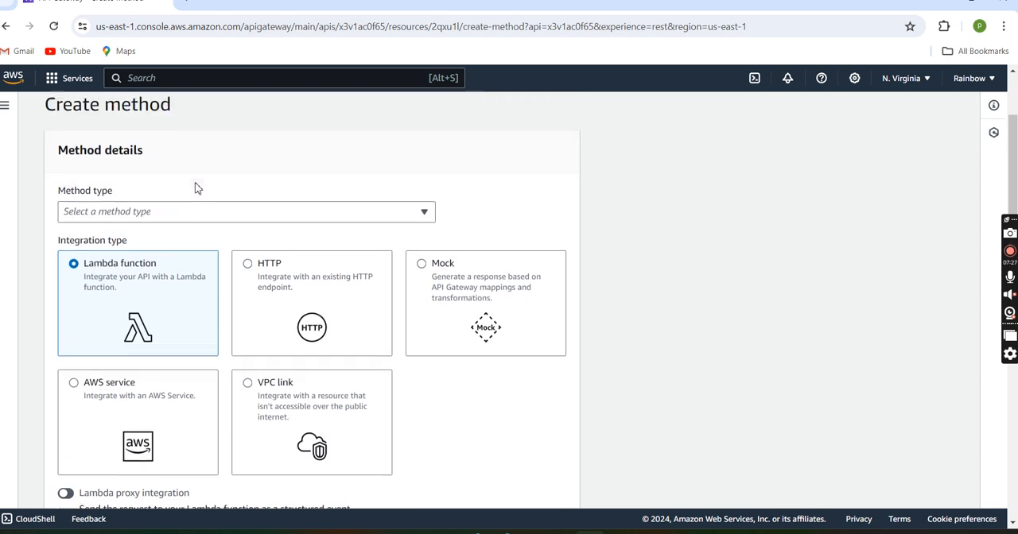
{"action": "left_click", "coordinate": [178, 226]}
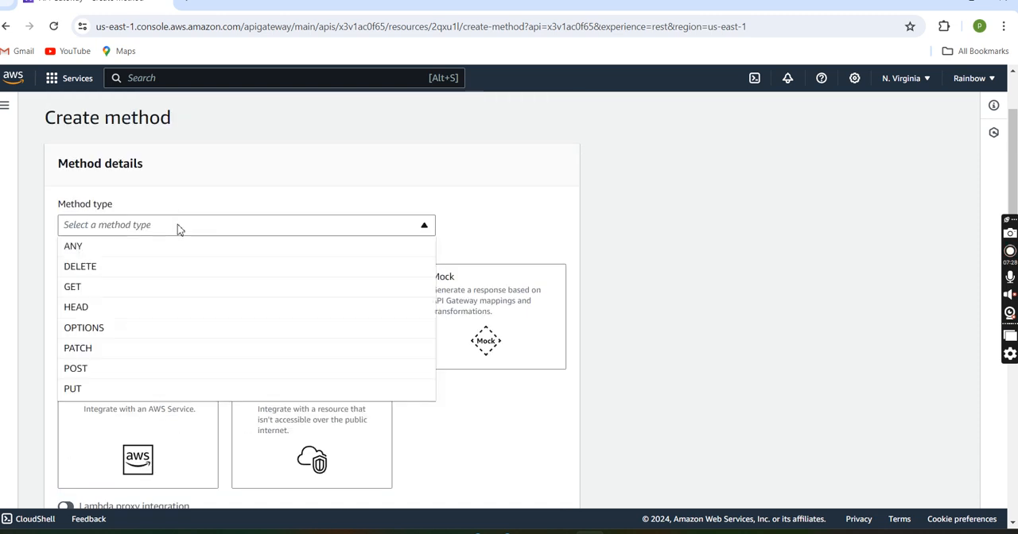
{"action": "left_click", "coordinate": [124, 369]}
Step: Choose AWS service as the integration type of the POST method
{"action": "scroll", "coordinate": [125, 370], "scroll_direction": "down", "scroll_amount": 1}
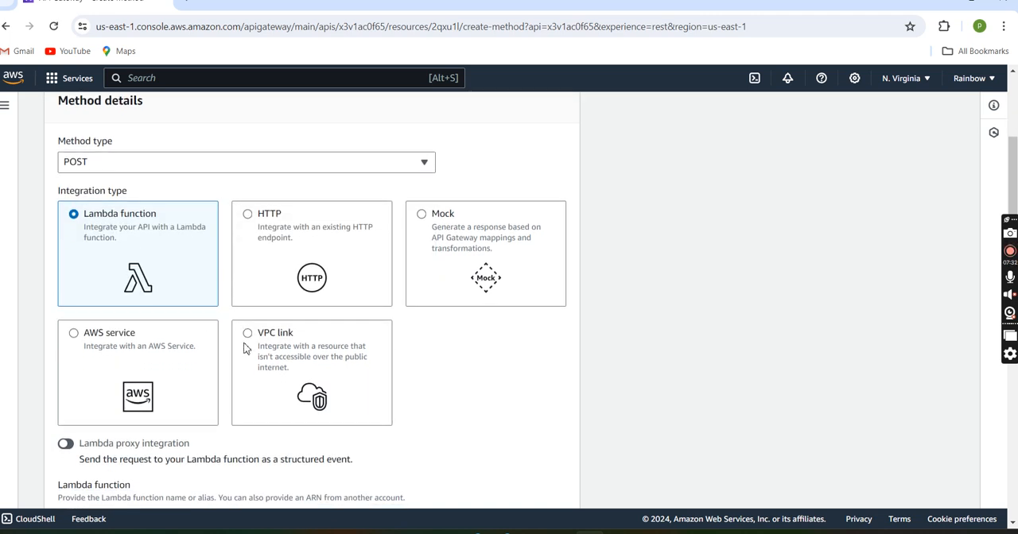
{"action": "scroll", "coordinate": [157, 261], "scroll_direction": "down", "scroll_amount": 2}
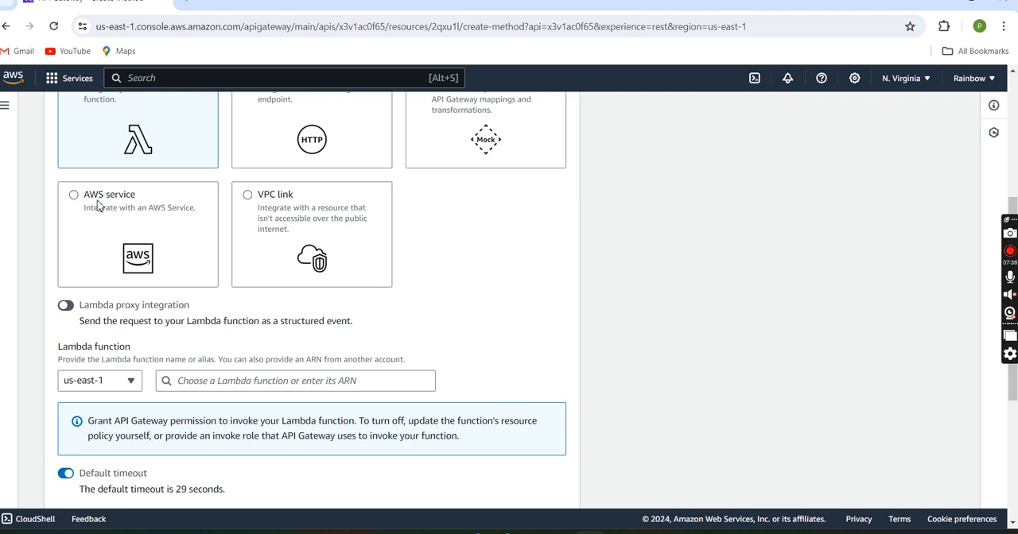
{"action": "scroll", "coordinate": [93, 207], "scroll_direction": "up", "scroll_amount": 1}
{"action": "left_click", "coordinate": [73, 246]}
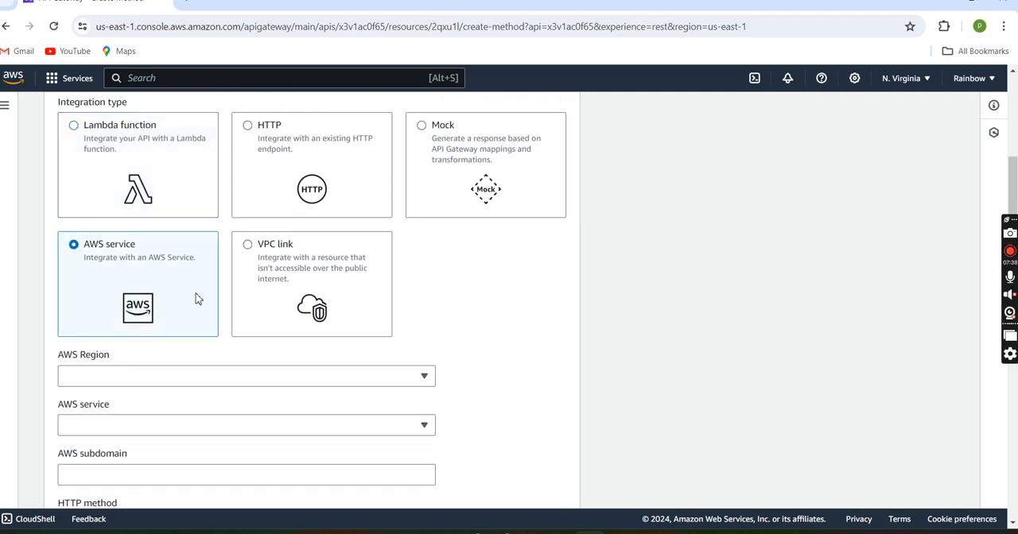
Step: Set the integration's AWS Region to us-east-1 and its AWS service to Simple Queue Service (SQS)
{"action": "scroll", "coordinate": [198, 297], "scroll_direction": "down", "scroll_amount": 2}
{"action": "left_click", "coordinate": [167, 288]}
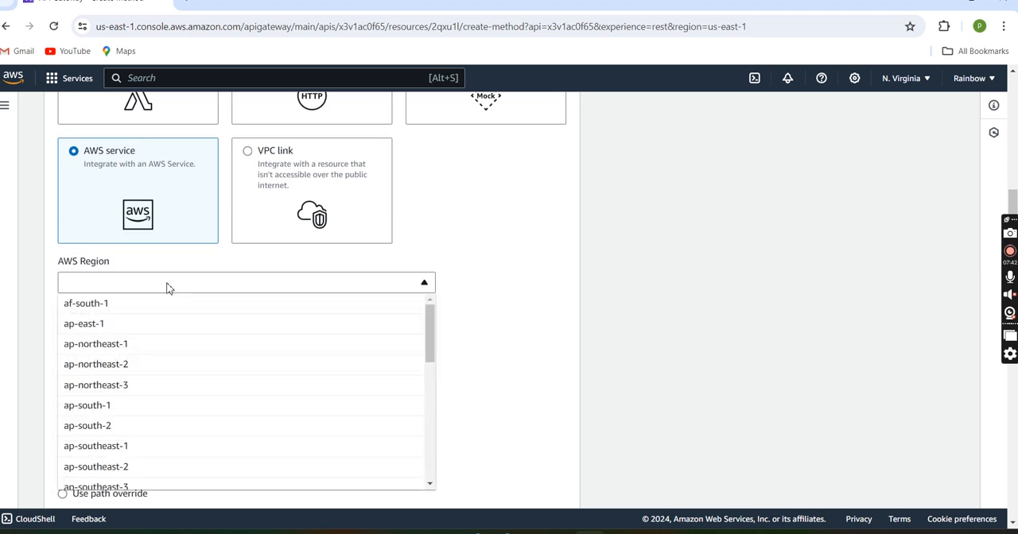
{"action": "key", "text": "u"}
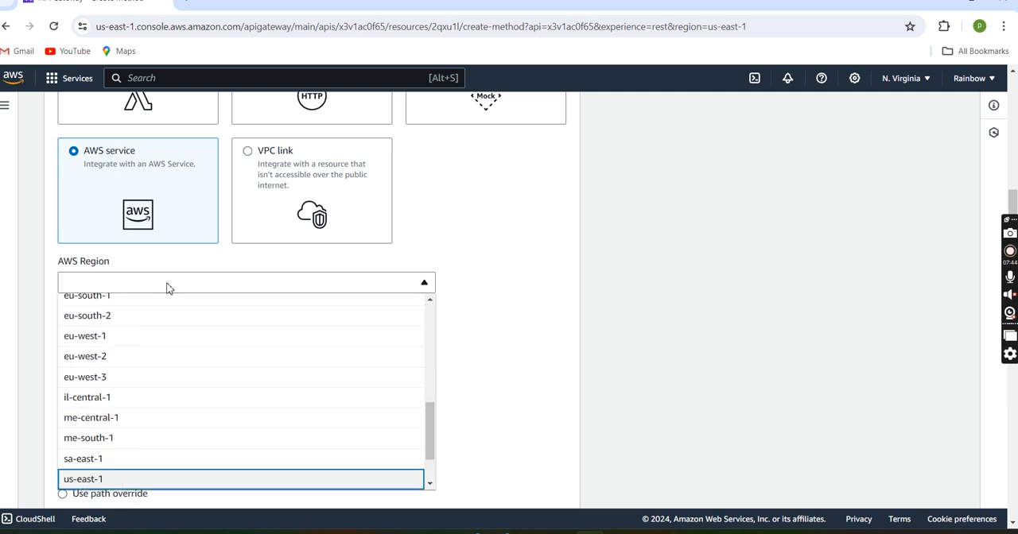
{"action": "left_click", "coordinate": [212, 485]}
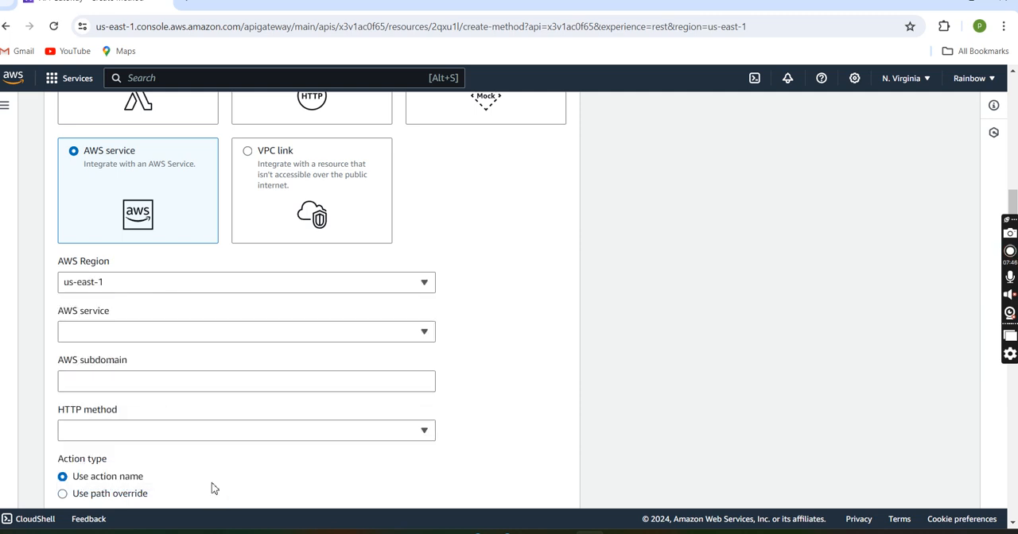
{"action": "left_click", "coordinate": [167, 342]}
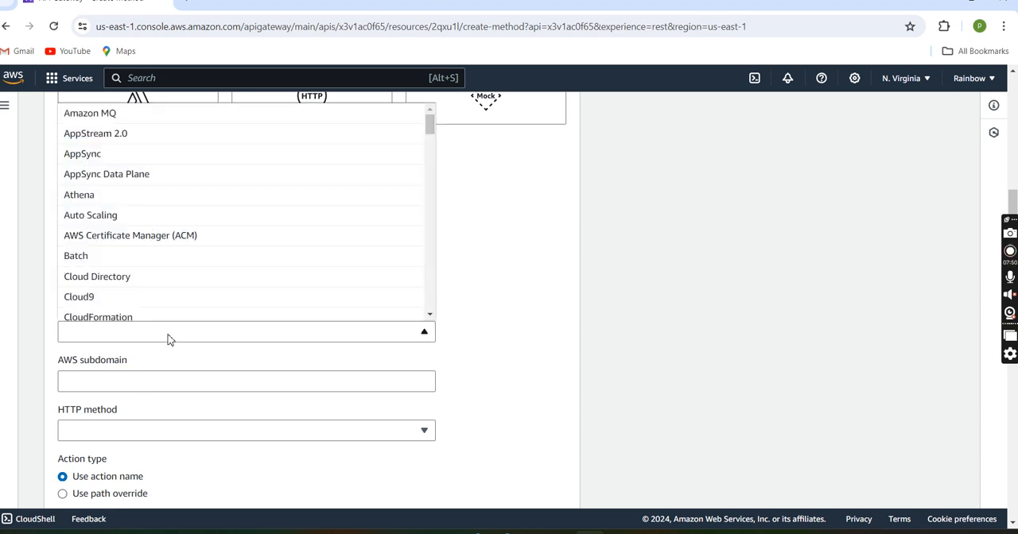
{"action": "left_click", "coordinate": [169, 339]}
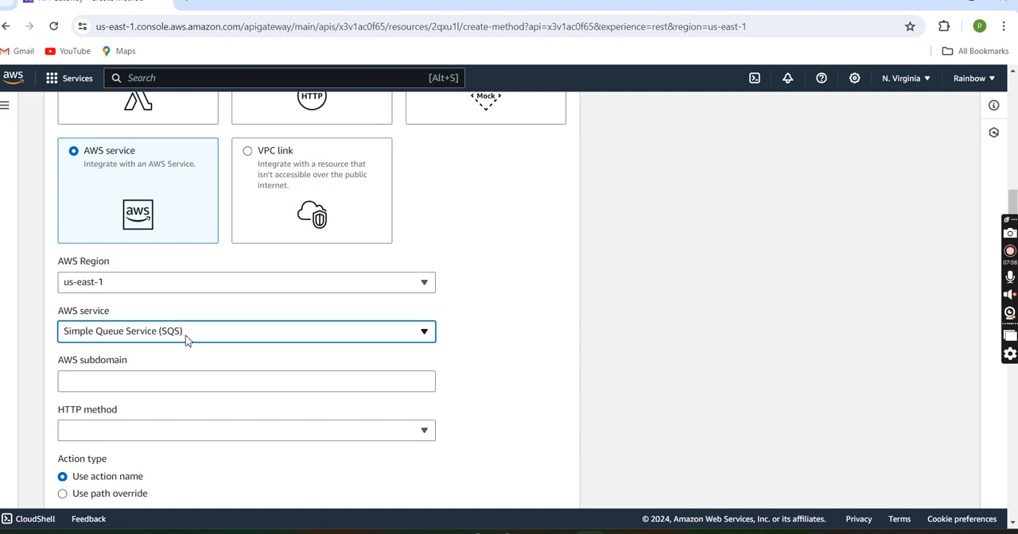
Step: Leave the AWS subdomain empty and set the integration's HTTP method to POST
{"action": "left_click", "coordinate": [210, 388]}
{"action": "scroll", "coordinate": [247, 397], "scroll_direction": "down", "scroll_amount": 1}
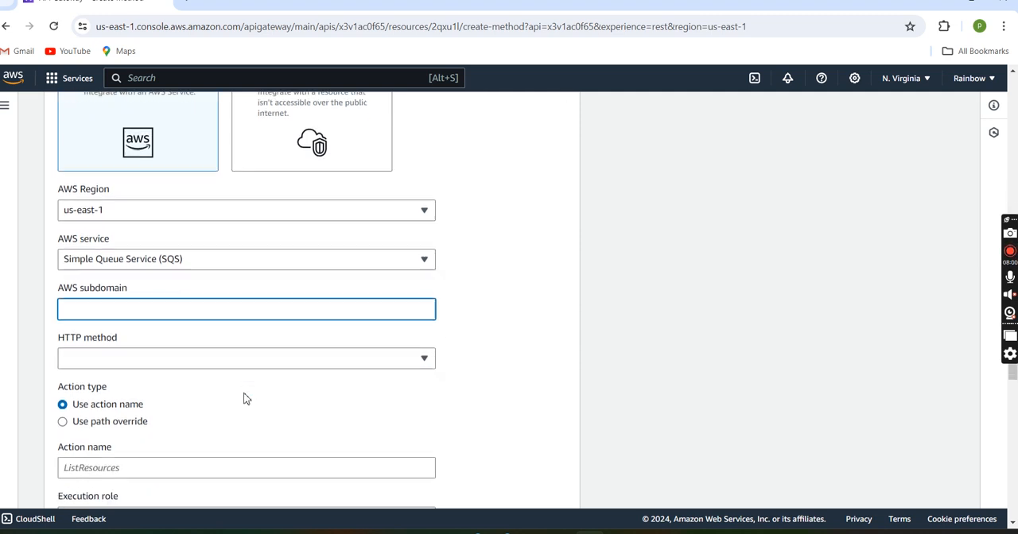
{"action": "left_click", "coordinate": [236, 356]}
{"action": "key", "text": "p"}
{"action": "key", "text": "o"}
{"action": "key", "text": "Return"}
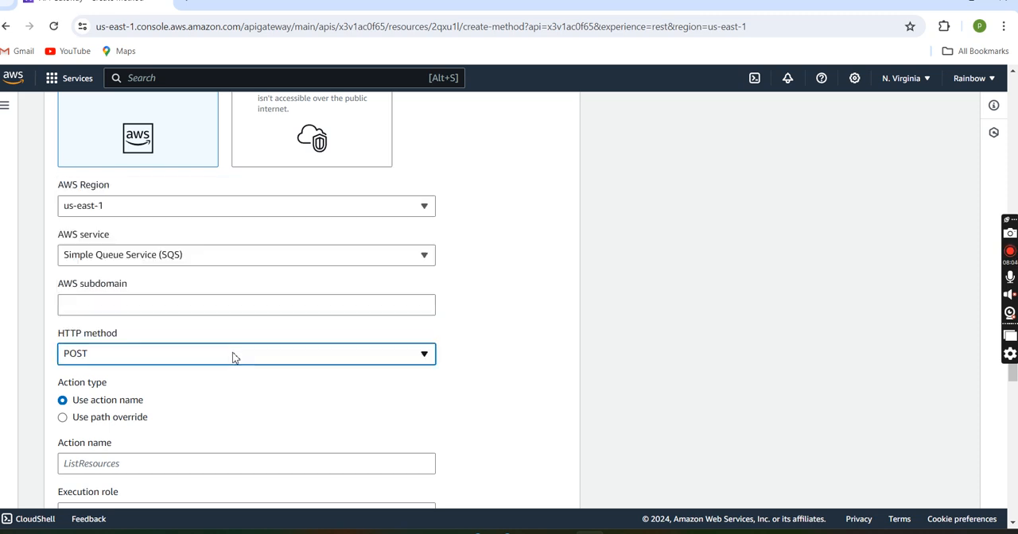
Step: Use a path override for the action and fill it with the account number/sampleQ part of the queue URL saved in Notepad++
{"action": "scroll", "coordinate": [235, 357], "scroll_direction": "down", "scroll_amount": 3}
{"action": "left_click", "coordinate": [63, 199]}
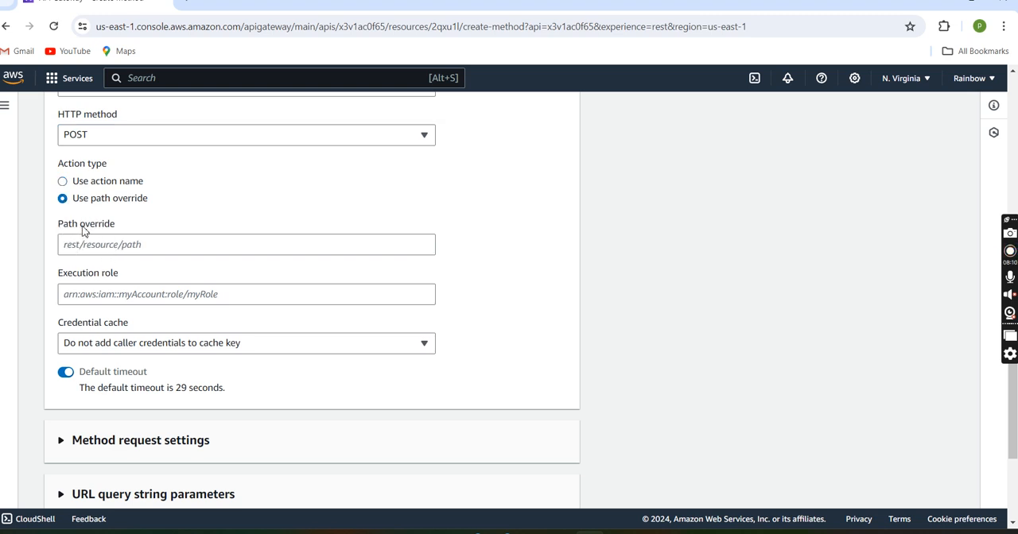
{"action": "left_click", "coordinate": [715, 532]}
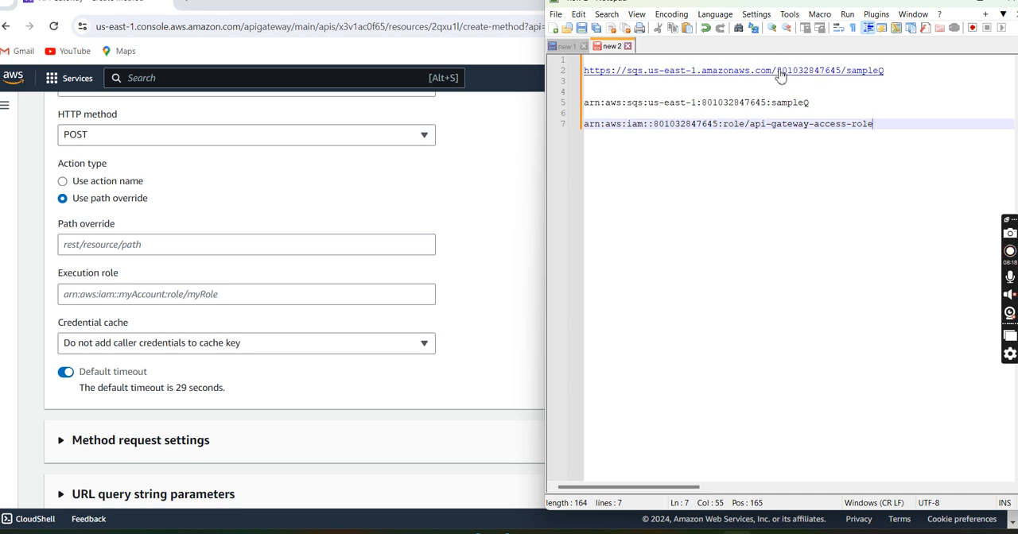
{"action": "left_click_drag", "start_coordinate": [778, 71], "coordinate": [888, 79]}
{"action": "key", "text": "ctrl+c"}
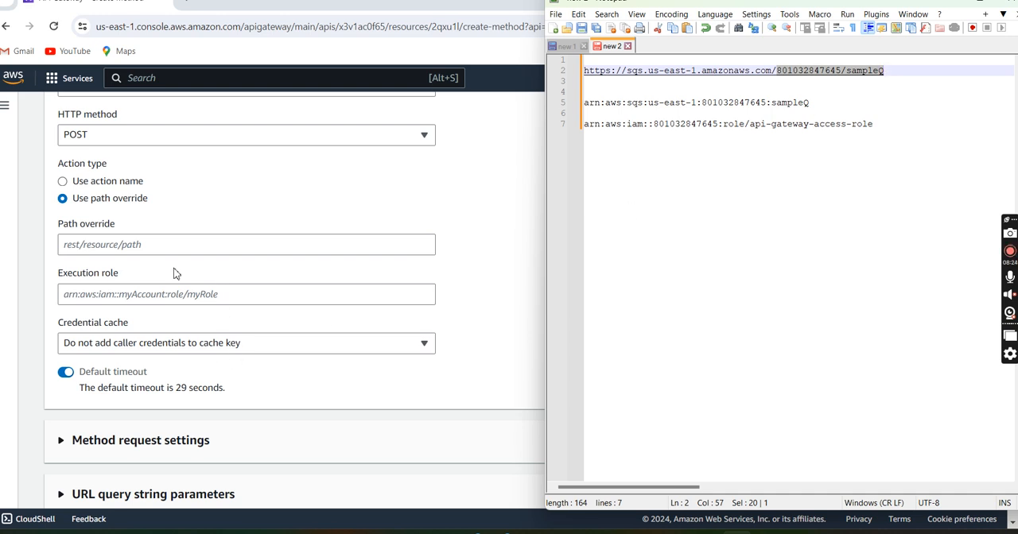
{"action": "left_click", "coordinate": [135, 246]}
{"action": "key", "text": "ctrl+v"}
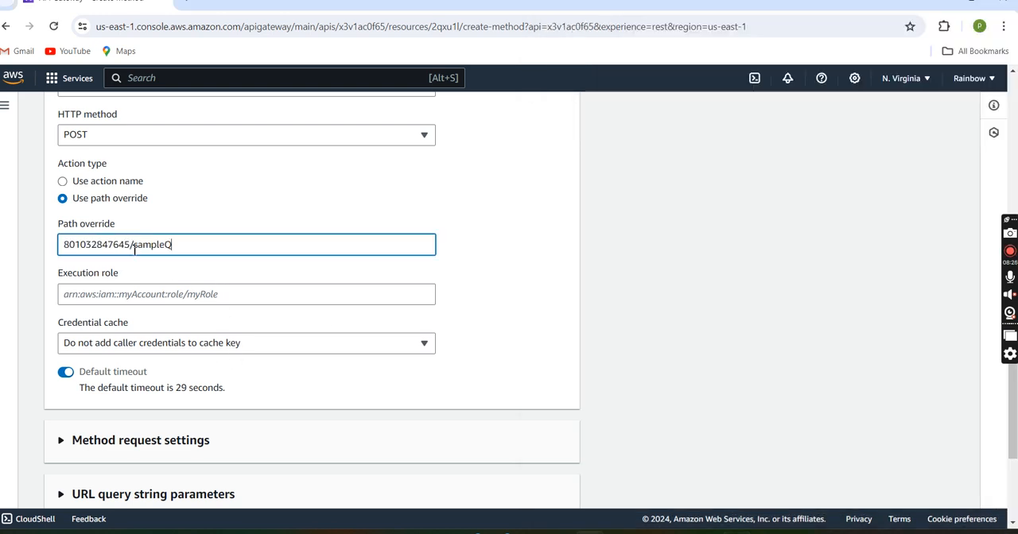
Step: Copy the api-gateway-access-role ARN from the Notepad++ notes into the method's execution role
{"action": "scroll", "coordinate": [176, 262], "scroll_direction": "down", "scroll_amount": 1}
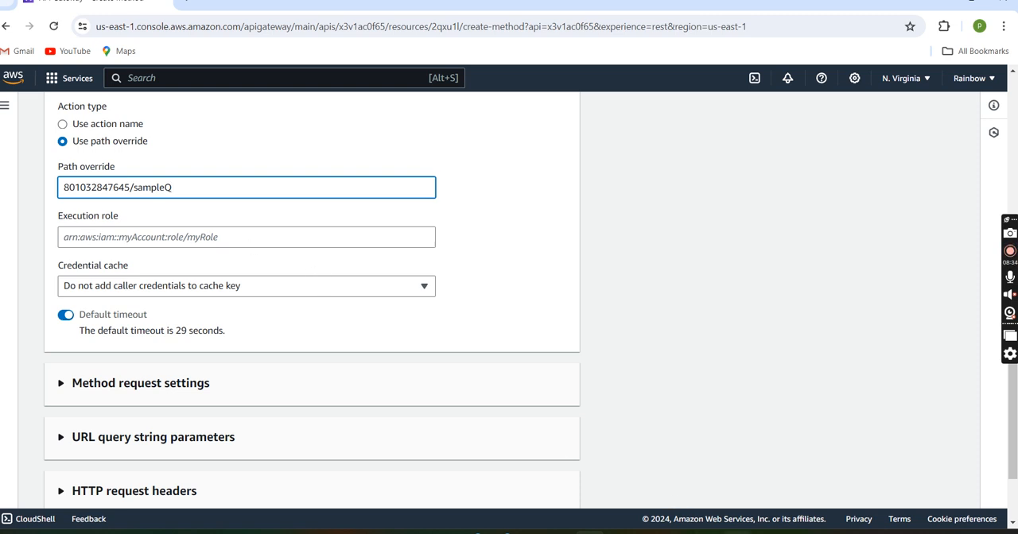
{"action": "left_click", "coordinate": [590, 532]}
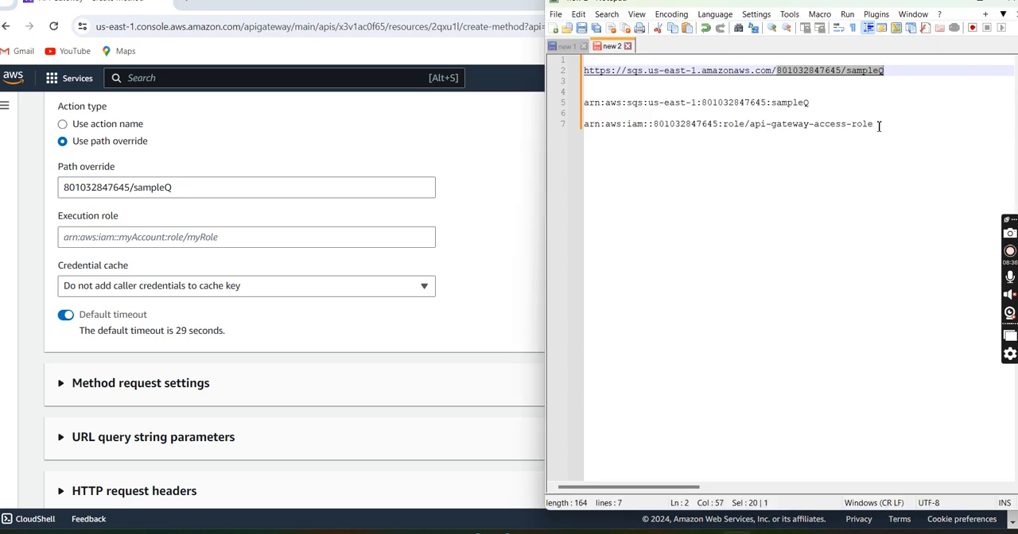
{"action": "left_click_drag", "start_coordinate": [879, 126], "coordinate": [635, 127]}
{"action": "triple_click", "coordinate": [582, 128]}
{"action": "key", "text": "ctrl+c"}
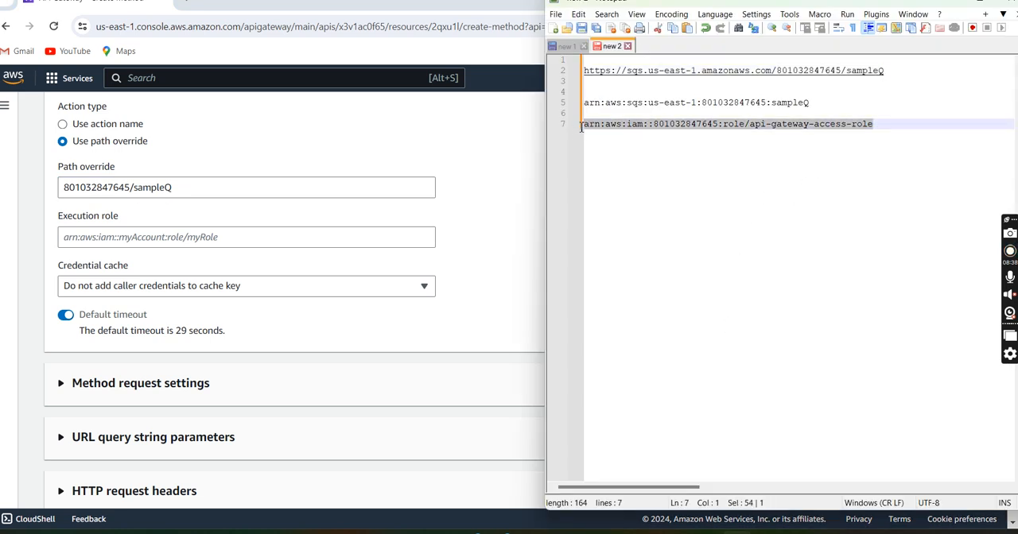
{"action": "left_click", "coordinate": [230, 234]}
{"action": "key", "text": "ctrl+v"}
Step: Create the POST method, keeping the default credential cache, timeout and request settings
{"action": "scroll", "coordinate": [239, 287], "scroll_direction": "down", "scroll_amount": 2}
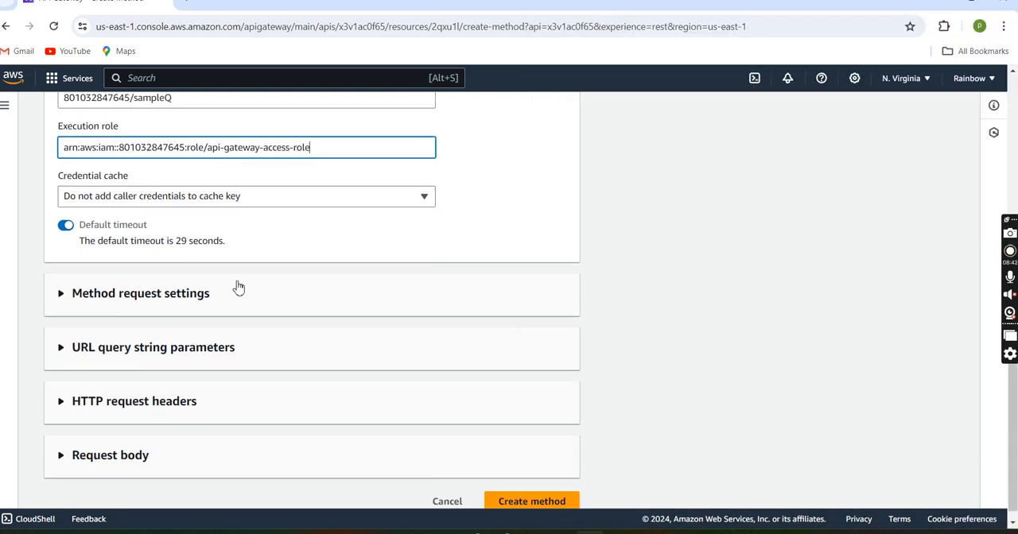
{"action": "scroll", "coordinate": [238, 287], "scroll_direction": "down", "scroll_amount": 1}
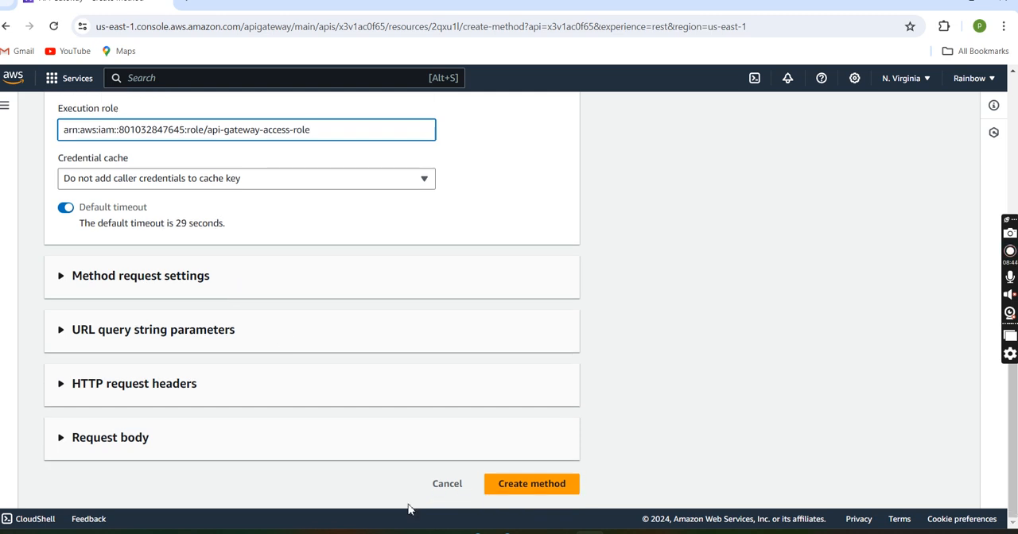
{"action": "left_click", "coordinate": [529, 489]}
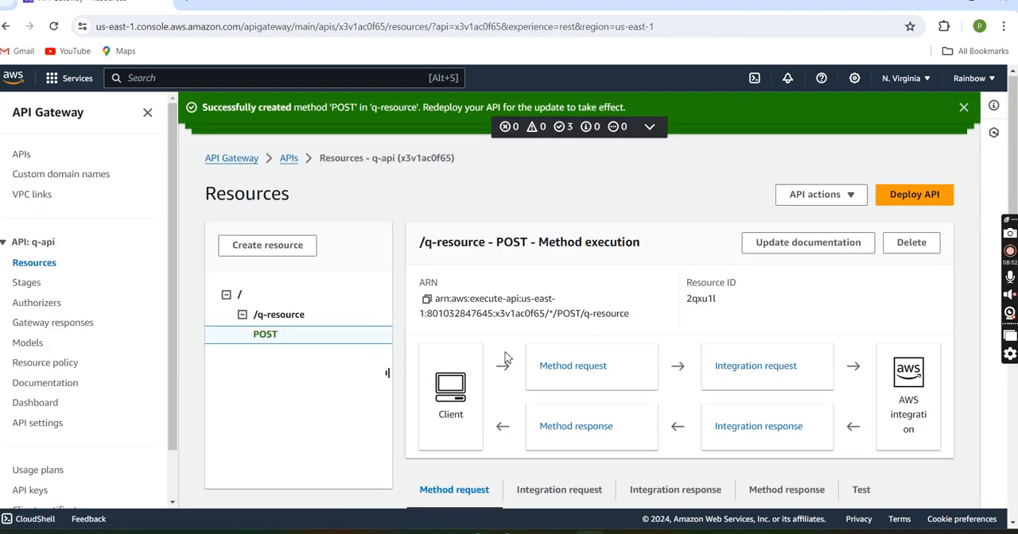
Step: Examine the POST method's integration request settings, including its URL parameters, HTTP headers and mapping templates
{"action": "scroll", "coordinate": [525, 325], "scroll_direction": "down", "scroll_amount": 2}
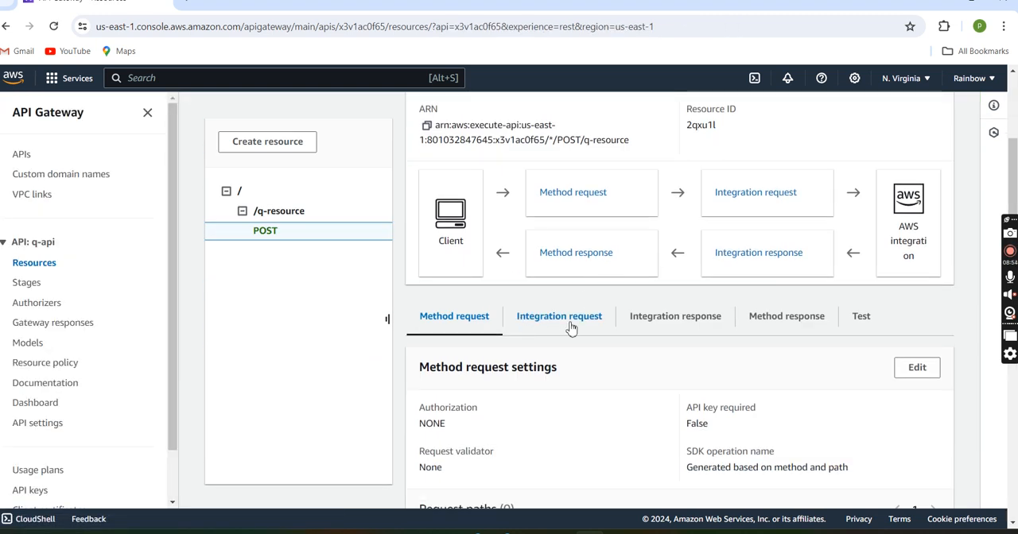
{"action": "scroll", "coordinate": [570, 327], "scroll_direction": "down", "scroll_amount": 1}
{"action": "scroll", "coordinate": [570, 327], "scroll_direction": "up", "scroll_amount": 3}
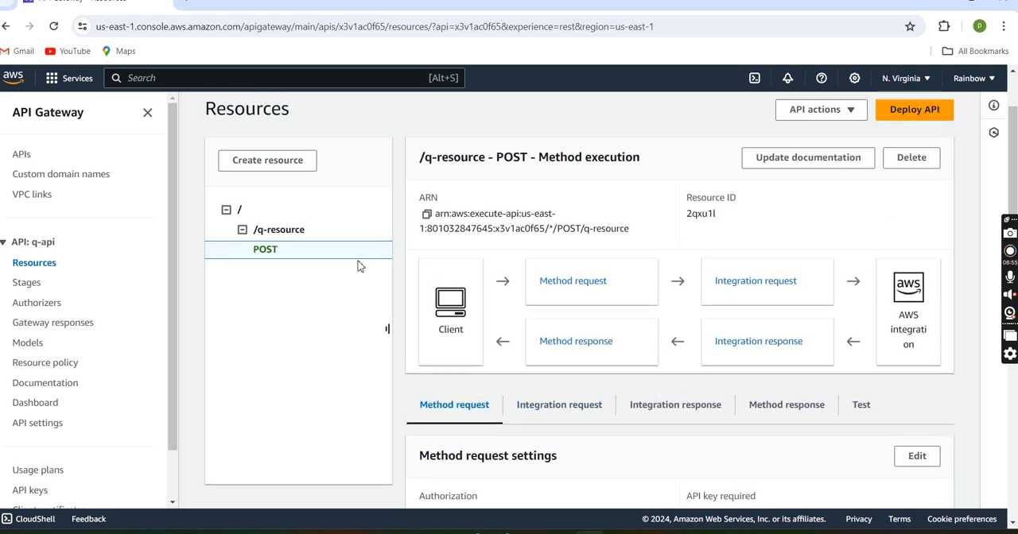
{"action": "left_click", "coordinate": [758, 284]}
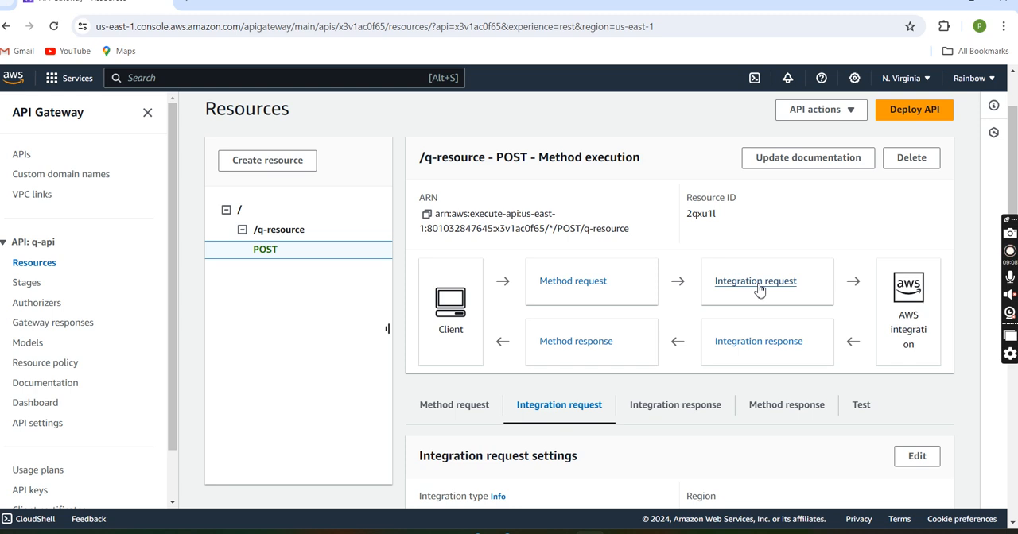
{"action": "scroll", "coordinate": [759, 290], "scroll_direction": "down", "scroll_amount": 10}
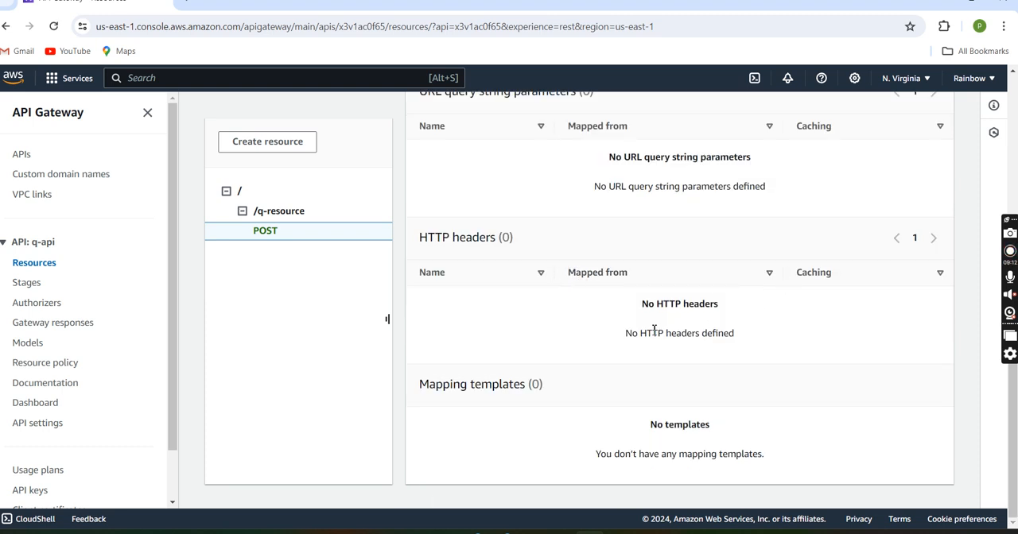
{"action": "scroll", "coordinate": [721, 301], "scroll_direction": "up", "scroll_amount": 1}
{"action": "scroll", "coordinate": [721, 301], "scroll_direction": "down", "scroll_amount": 1}
{"action": "scroll", "coordinate": [721, 298], "scroll_direction": "up", "scroll_amount": 5}
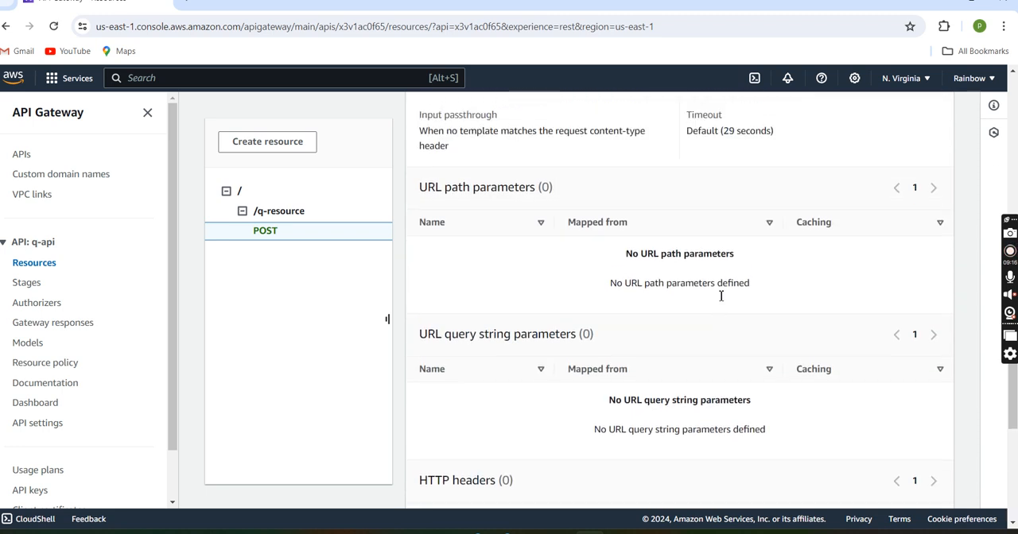
{"action": "scroll", "coordinate": [721, 296], "scroll_direction": "up", "scroll_amount": 2}
{"action": "scroll", "coordinate": [722, 298], "scroll_direction": "down", "scroll_amount": 1}
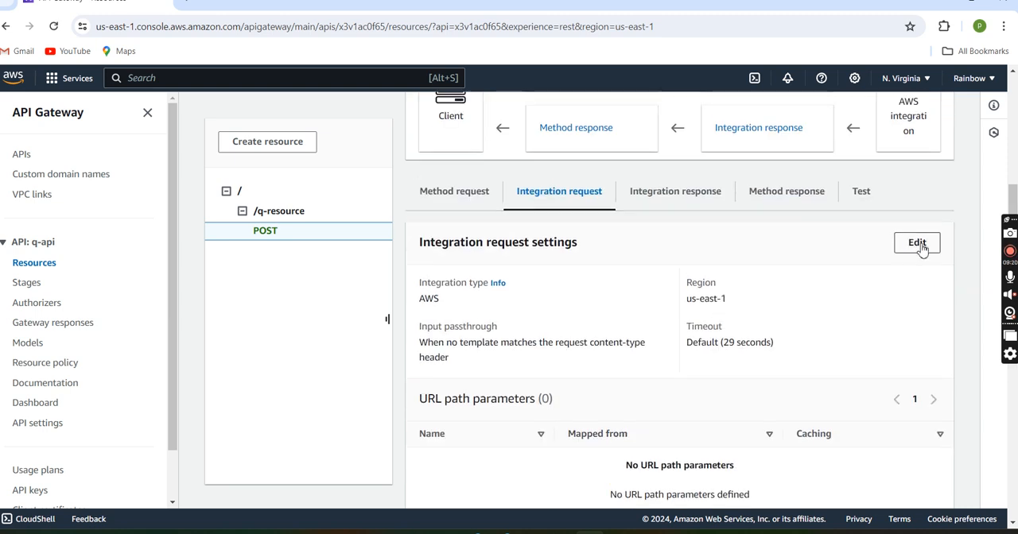
Step: Edit the POST method's integration request settings and add a URL request header parameter named Content-Type
{"action": "left_click", "coordinate": [916, 243]}
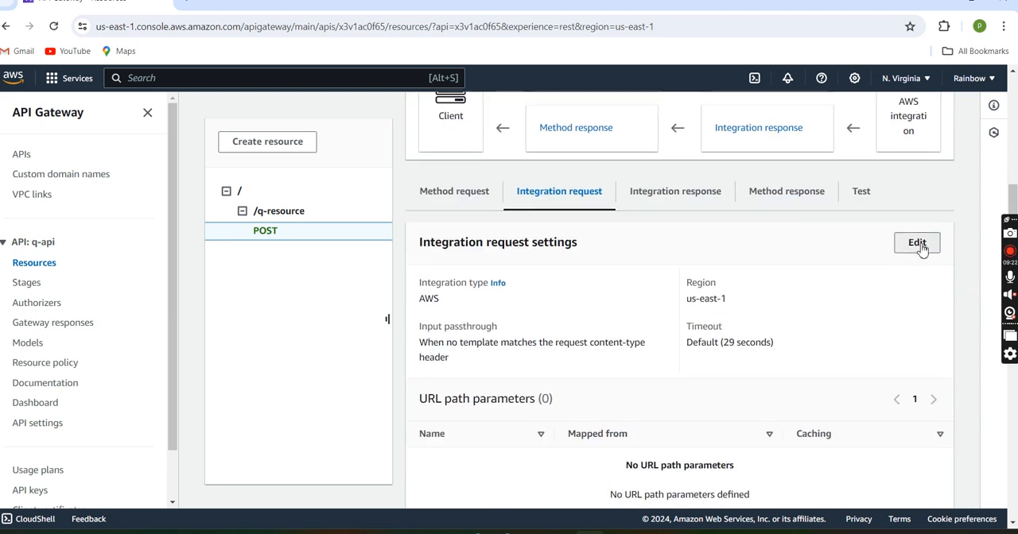
{"action": "scroll", "coordinate": [495, 318], "scroll_direction": "down", "scroll_amount": 2}
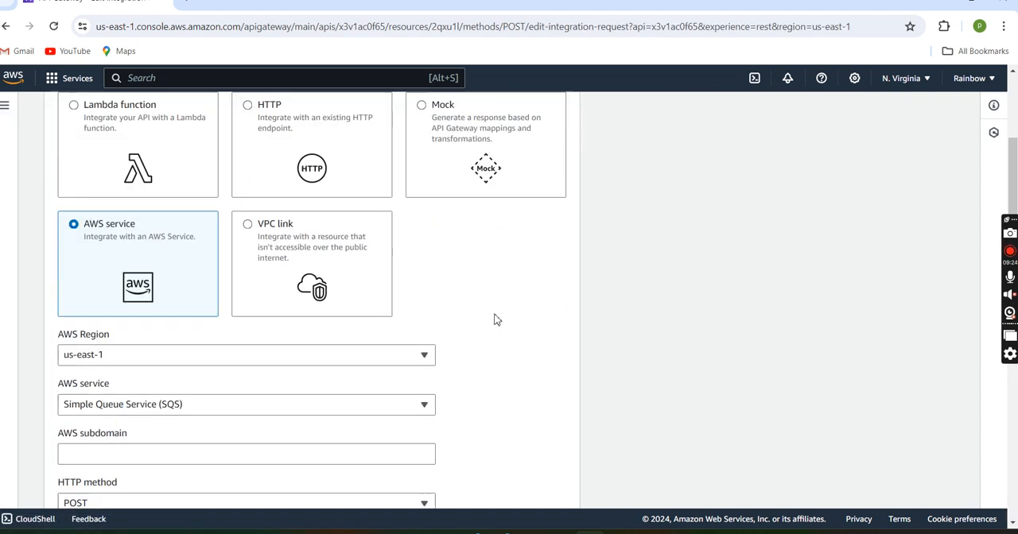
{"action": "scroll", "coordinate": [159, 310], "scroll_direction": "down", "scroll_amount": 4}
{"action": "scroll", "coordinate": [159, 310], "scroll_direction": "down", "scroll_amount": 5}
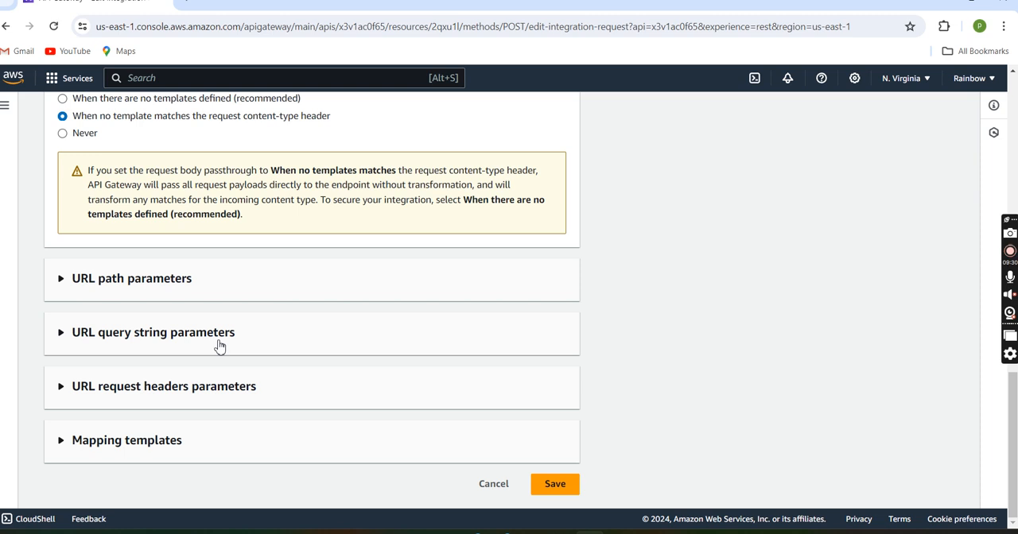
{"action": "scroll", "coordinate": [169, 304], "scroll_direction": "up", "scroll_amount": 2}
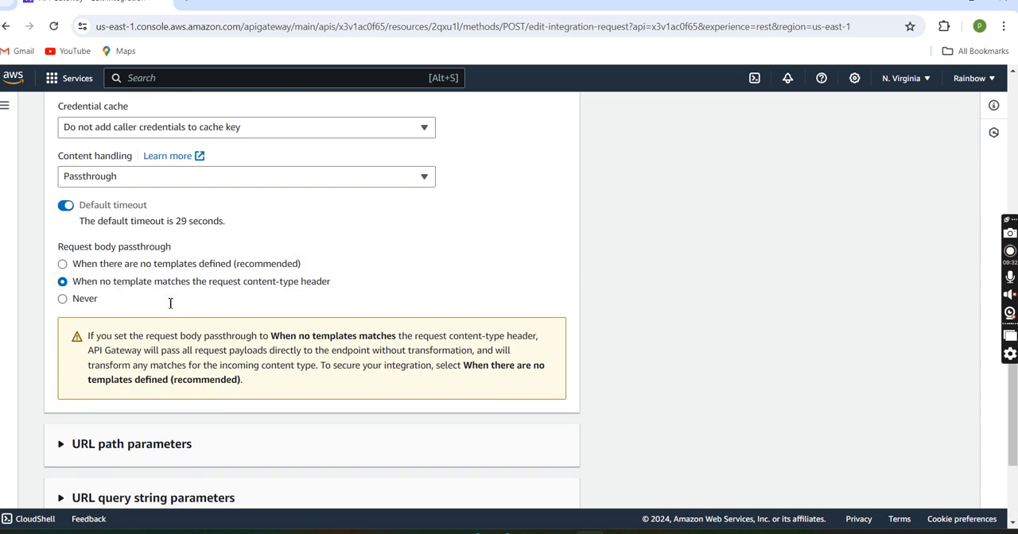
{"action": "scroll", "coordinate": [170, 303], "scroll_direction": "down", "scroll_amount": 3}
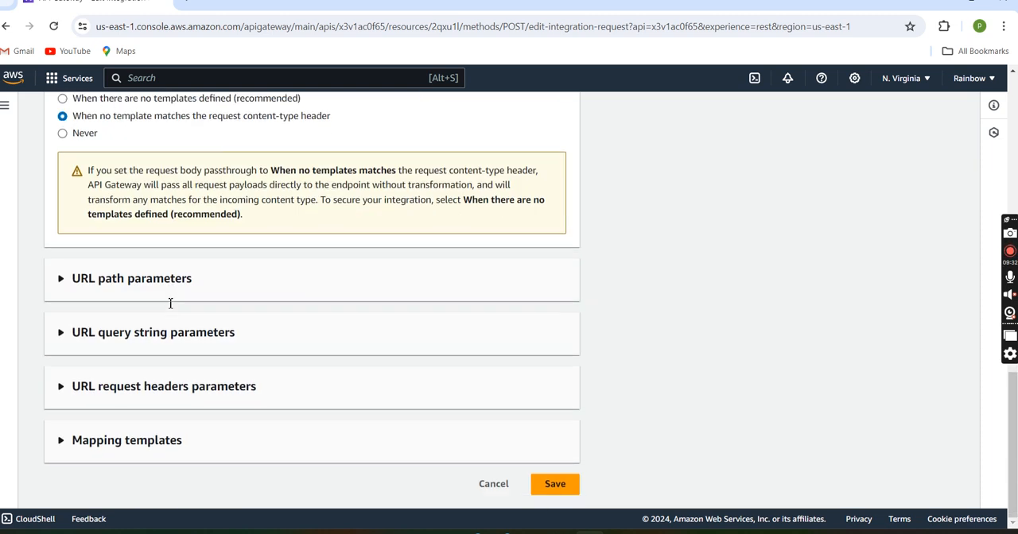
{"action": "left_click", "coordinate": [165, 389]}
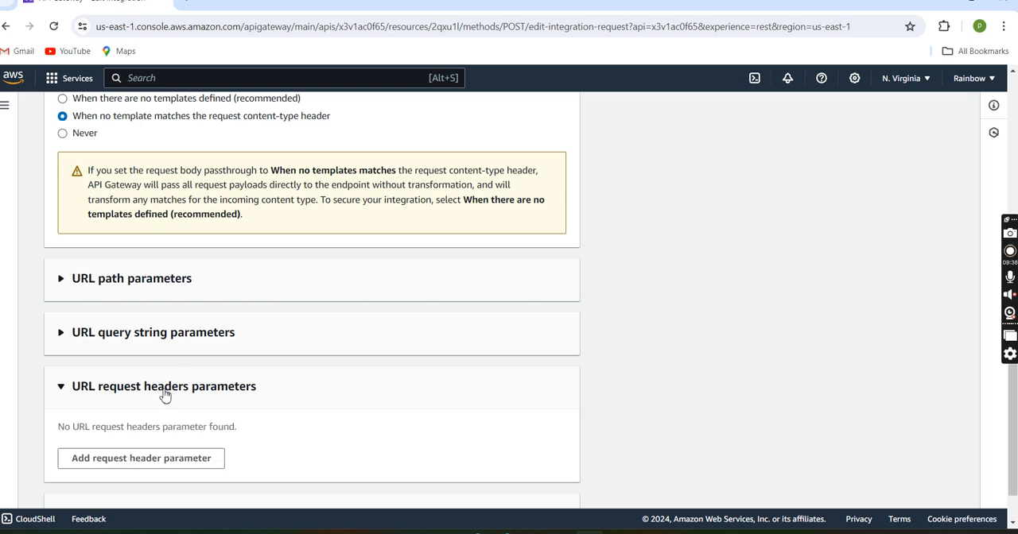
{"action": "scroll", "coordinate": [166, 395], "scroll_direction": "down", "scroll_amount": 1}
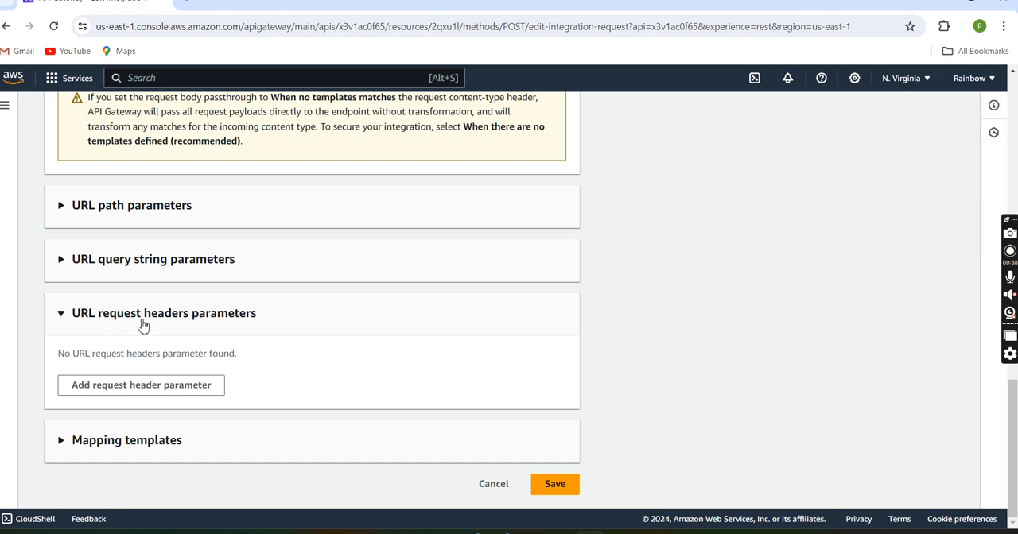
{"action": "left_click", "coordinate": [179, 391]}
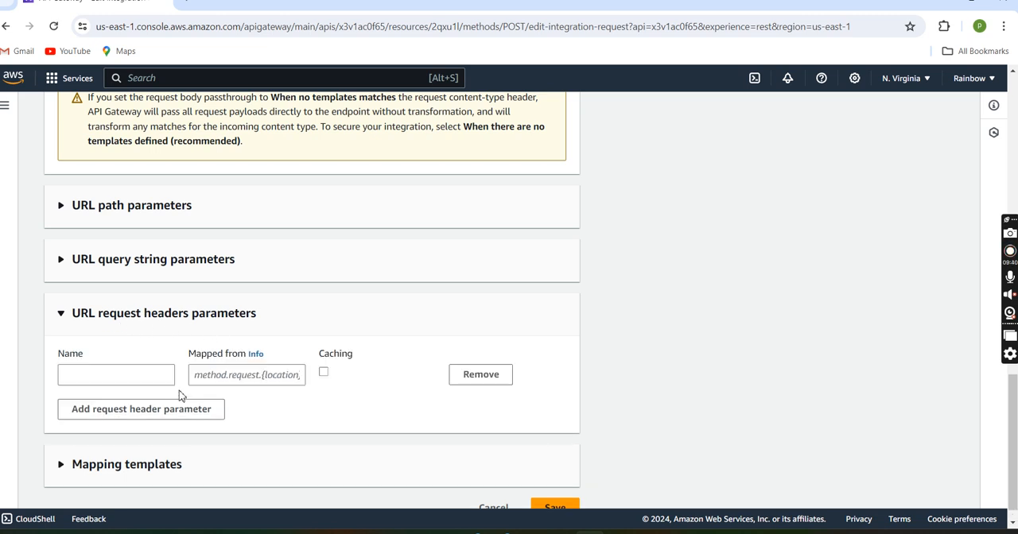
{"action": "left_click", "coordinate": [103, 380]}
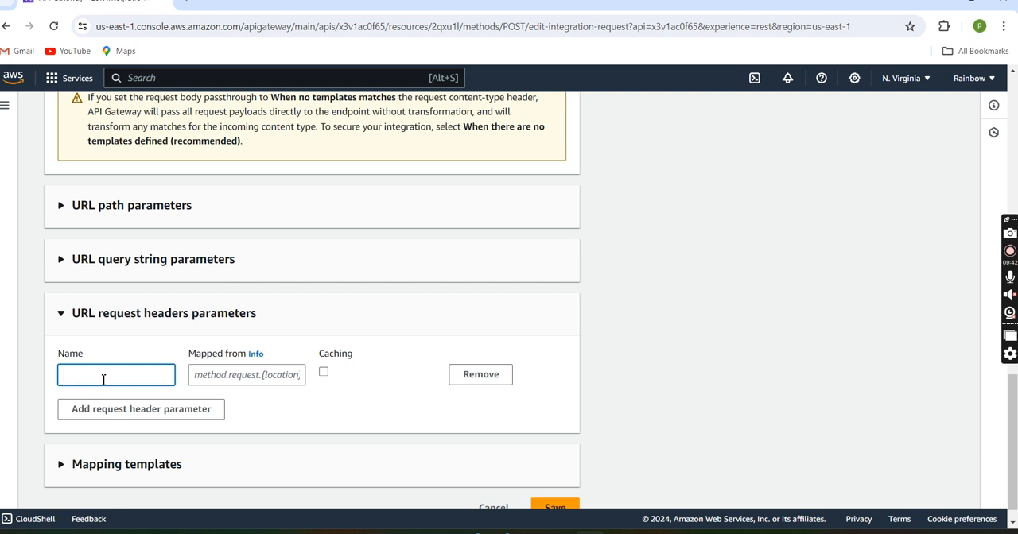
{"action": "scroll", "coordinate": [103, 381], "scroll_direction": "down", "scroll_amount": 1}
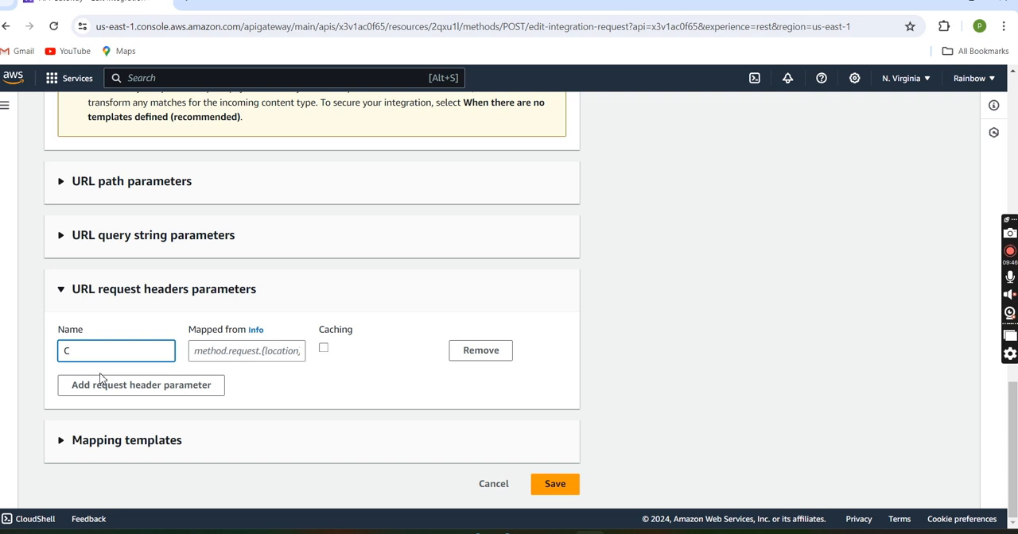
{"action": "type", "text": "ontent-Type"}
Step: Map the Content-Type header from the static value 'application/x-www-form-urlencoded', enclosed in single quotes
{"action": "left_click", "coordinate": [244, 347]}
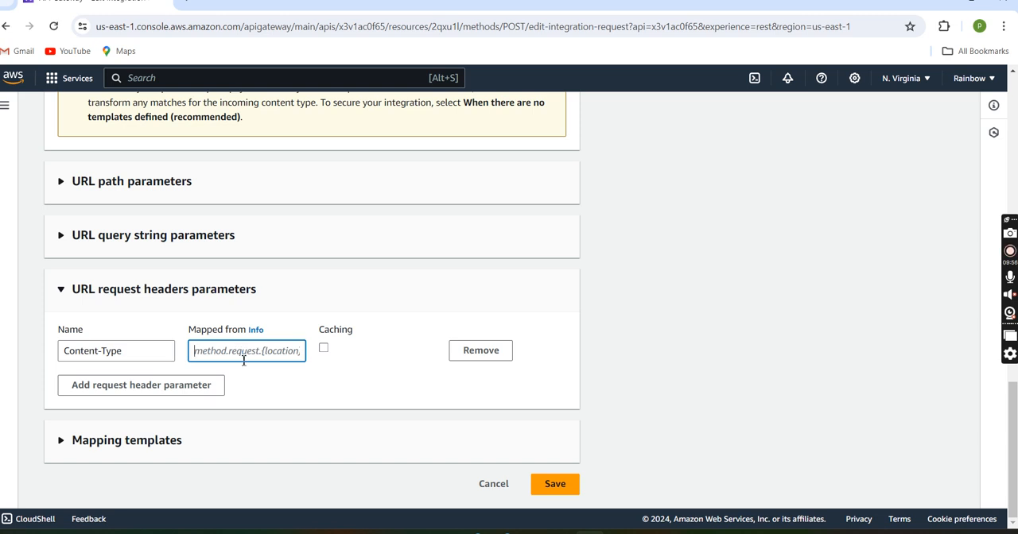
{"action": "type", "text": "application"}
{"action": "key", "text": "BackSpace"}
{"action": "key", "text": "BackSpace"}
{"action": "key", "text": "BackSpace"}
{"action": "key", "text": "BackSpace"}
{"action": "key", "text": "BackSpace"}
{"action": "key", "text": "BackSpace"}
{"action": "key", "text": "BackSpace"}
{"action": "key", "text": "BackSpace"}
{"action": "key", "text": "BackSpace"}
{"action": "type", "text": "'"}
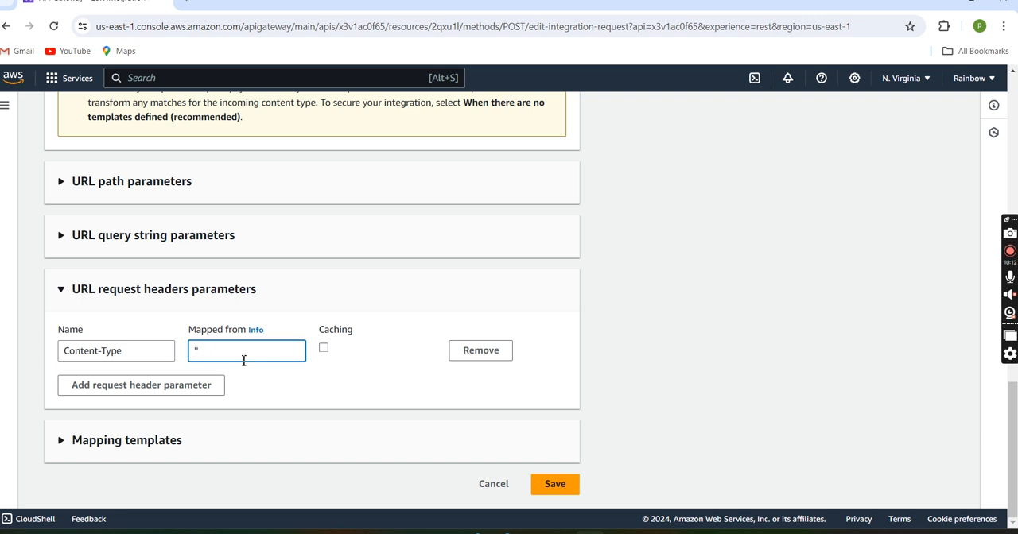
{"action": "type", "text": "applicatio"}
{"action": "type", "text": "n"}
{"action": "type", "text": "/"}
{"action": "type", "text": "x"}
{"action": "type", "text": "-"}
{"action": "type", "text": "ww"}
{"action": "type", "text": "w"}
{"action": "type", "text": "-"}
{"action": "type", "text": "form"}
{"action": "type", "text": "-"}
{"action": "type", "text": "url"}
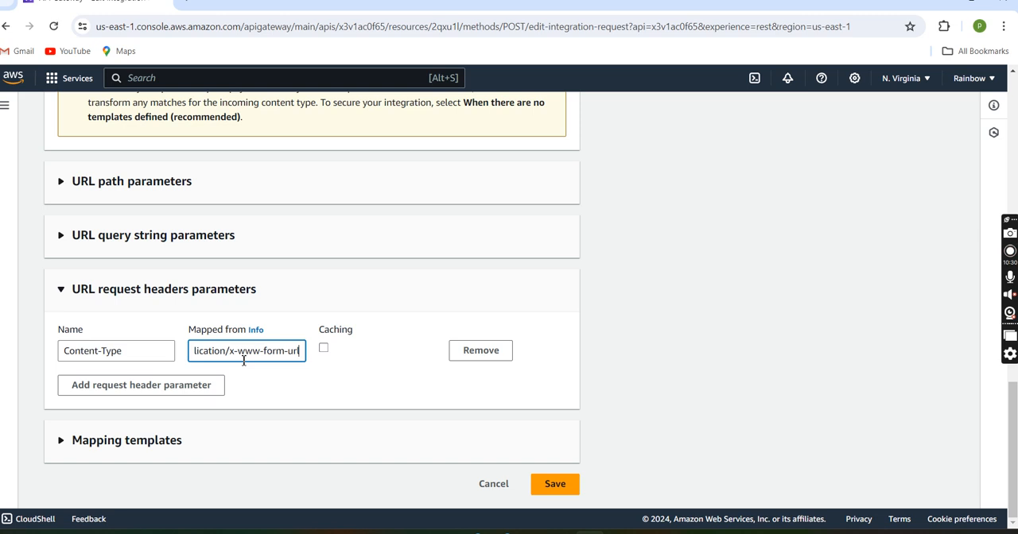
{"action": "type", "text": "encoded"}
Step: Add a mapping template with the content type application/json to the integration request
{"action": "left_click", "coordinate": [235, 453]}
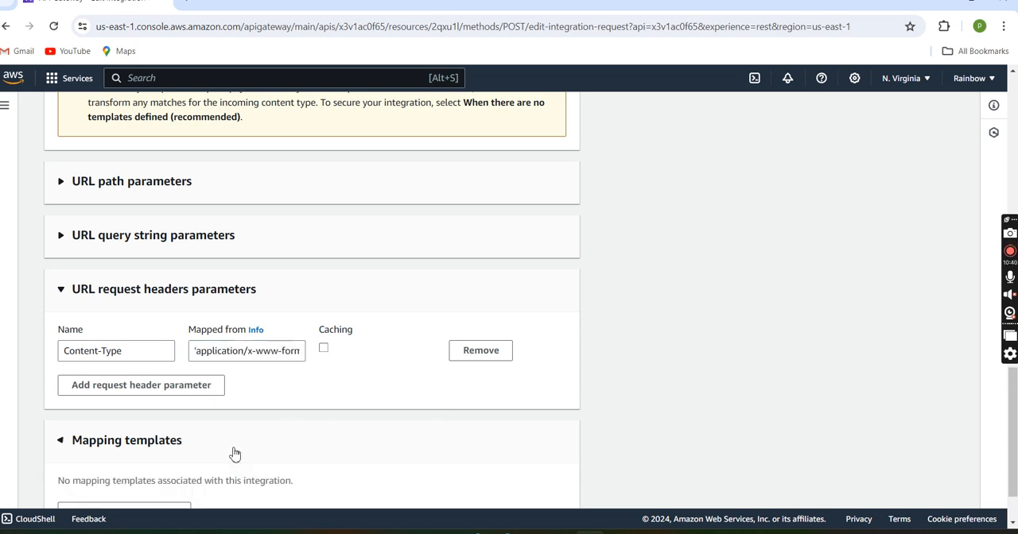
{"action": "left_click", "coordinate": [235, 453]}
{"action": "left_click", "coordinate": [186, 450]}
{"action": "scroll", "coordinate": [187, 450], "scroll_direction": "down", "scroll_amount": 1}
{"action": "left_click", "coordinate": [170, 447]}
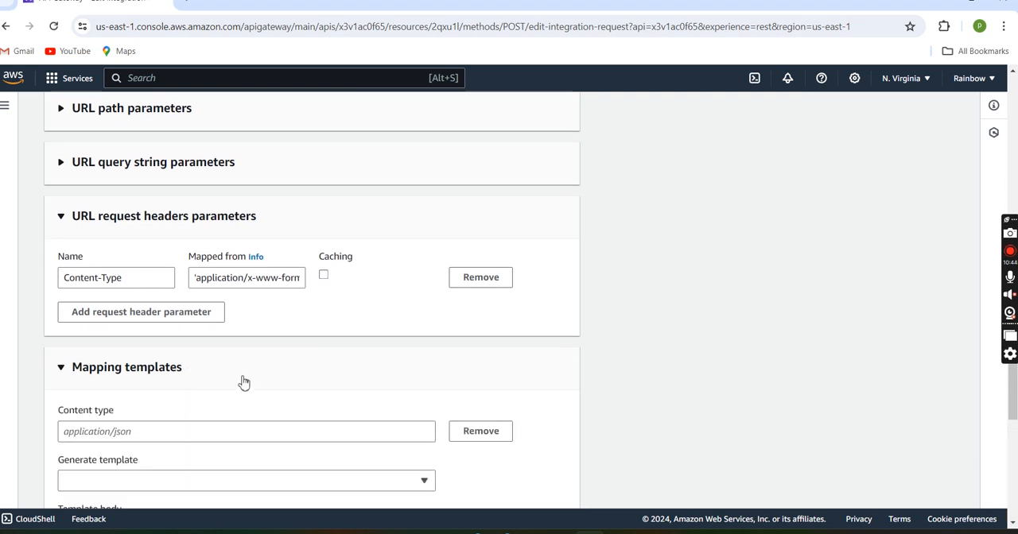
{"action": "scroll", "coordinate": [244, 382], "scroll_direction": "down", "scroll_amount": 2}
{"action": "left_click", "coordinate": [137, 267]}
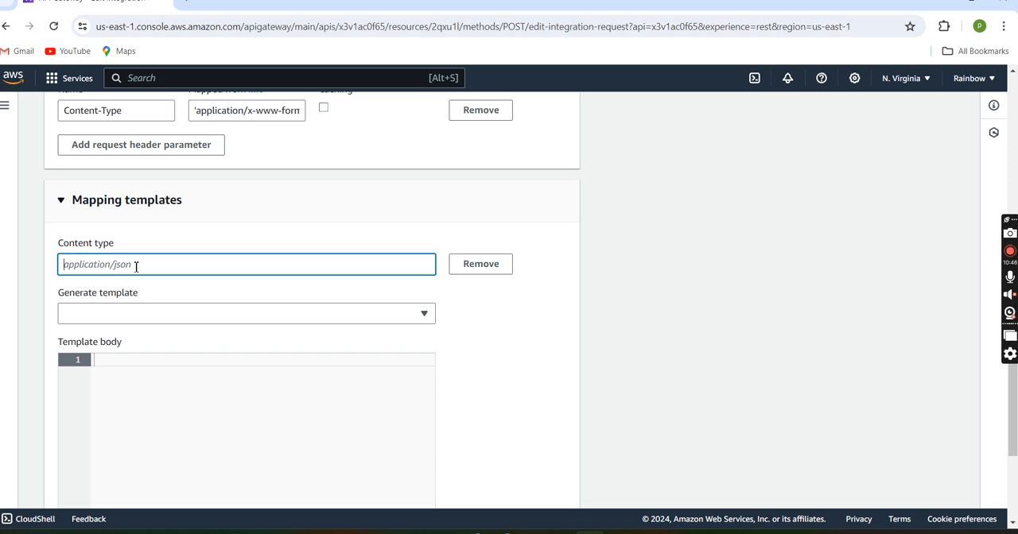
{"action": "type", "text": "application"}
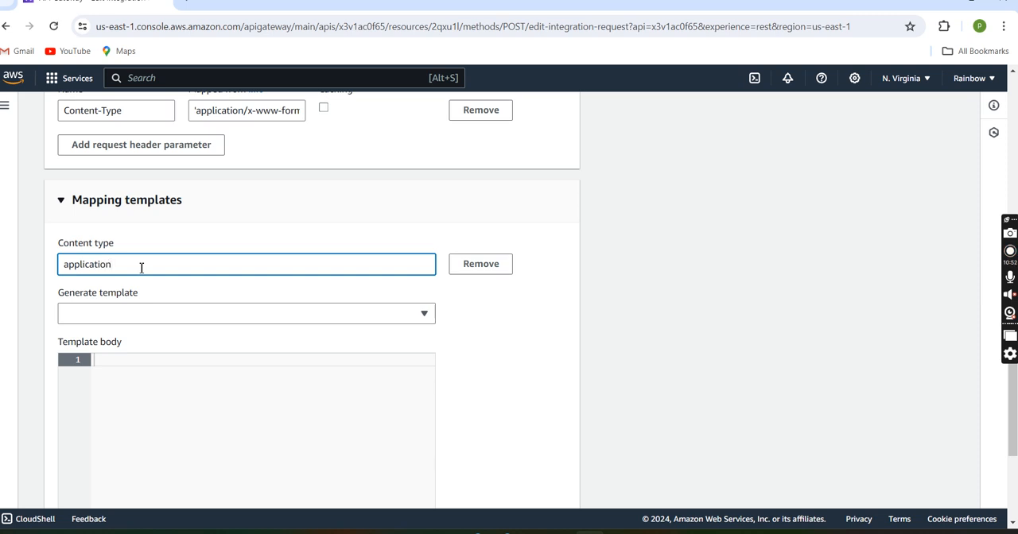
{"action": "type", "text": "/json"}
{"action": "key", "text": "BackSpace"}
{"action": "type", "text": "n"}
Step: Enter Action=SendMessage&MessageBody=$input.body as the body of the application/json mapping template
{"action": "scroll", "coordinate": [125, 239], "scroll_direction": "down", "scroll_amount": 5}
{"action": "scroll", "coordinate": [148, 250], "scroll_direction": "up", "scroll_amount": 3}
{"action": "left_click", "coordinate": [118, 220]}
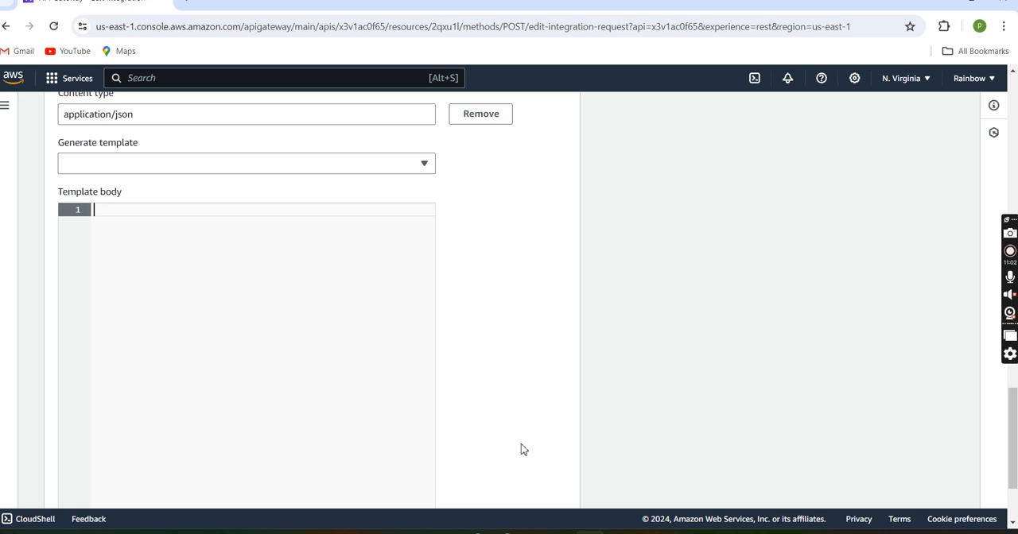
{"action": "mouse_move", "coordinate": [667, 529]}
{"action": "type", "text": "Action=SendMessage&Me"}
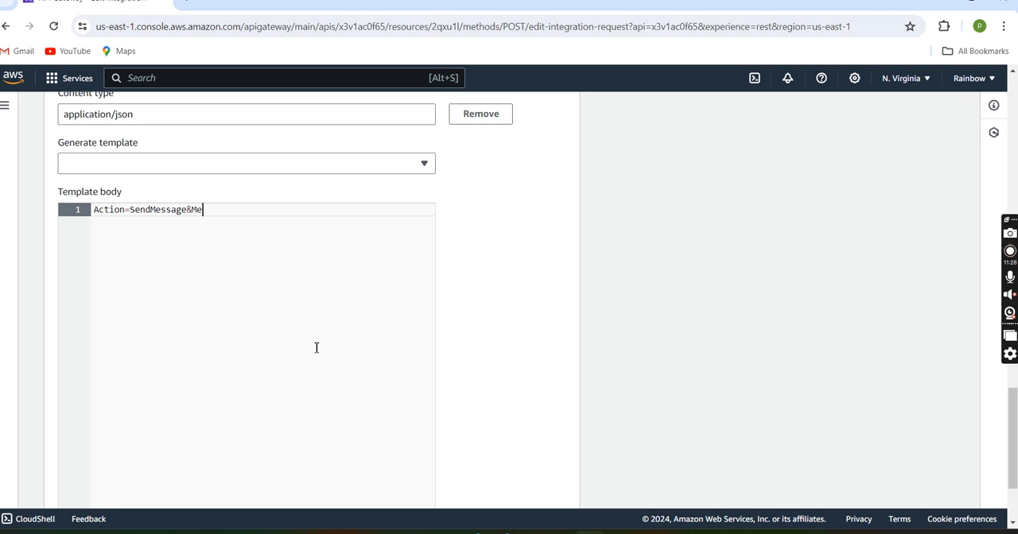
{"action": "type", "text": "ssageBody=$input"}
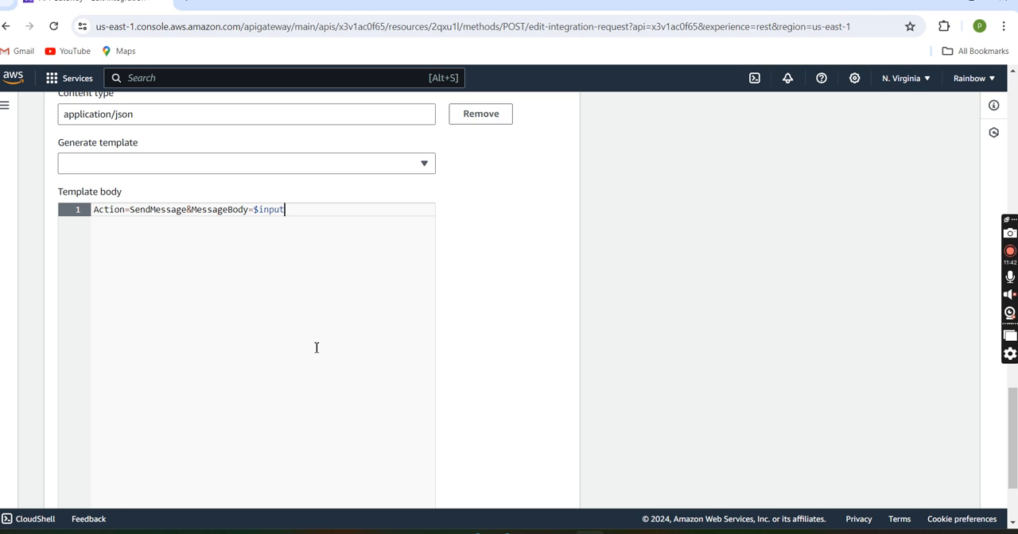
{"action": "type", "text": ".body"}
Step: Save the edited integration request and dismiss the success notifications
{"action": "scroll", "coordinate": [334, 314], "scroll_direction": "down", "scroll_amount": 3}
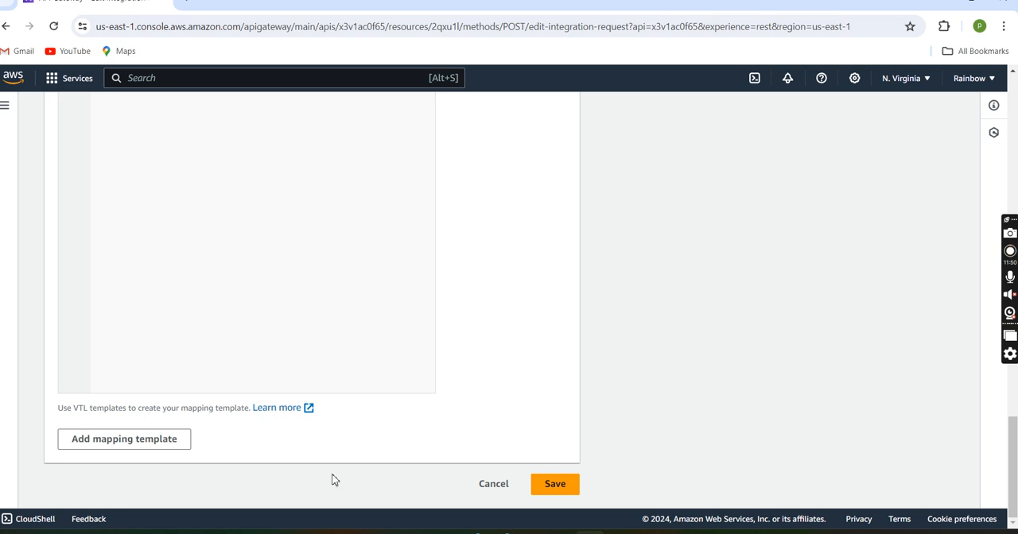
{"action": "left_click", "coordinate": [560, 486]}
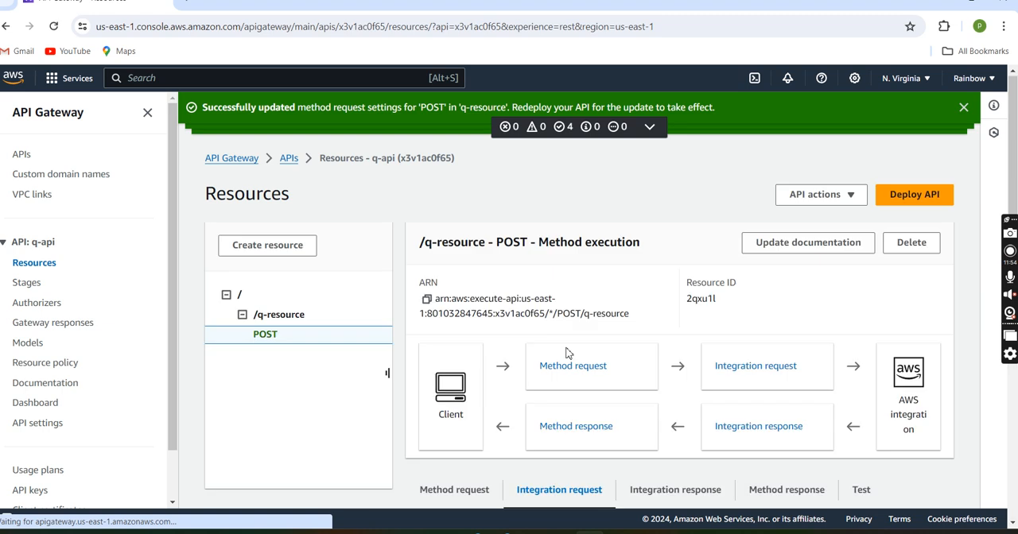
{"action": "left_click", "coordinate": [963, 108]}
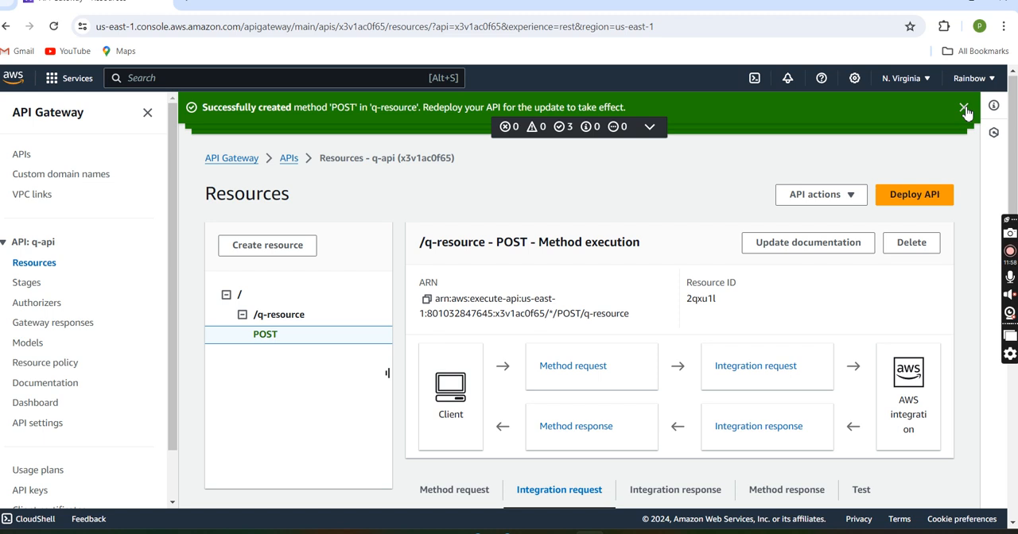
{"action": "left_click", "coordinate": [963, 108]}
{"action": "left_click", "coordinate": [964, 108]}
{"action": "left_click", "coordinate": [963, 108]}
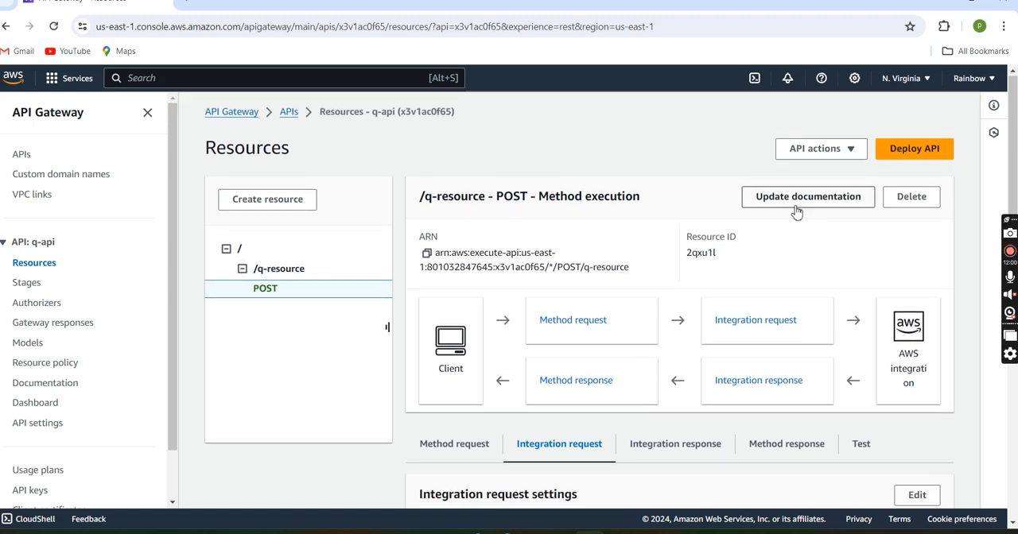
Step: Review the saved HTTP header and mapping template, and open the test form for the POST method
{"action": "scroll", "coordinate": [672, 276], "scroll_direction": "down", "scroll_amount": 3}
{"action": "scroll", "coordinate": [672, 276], "scroll_direction": "down", "scroll_amount": 5}
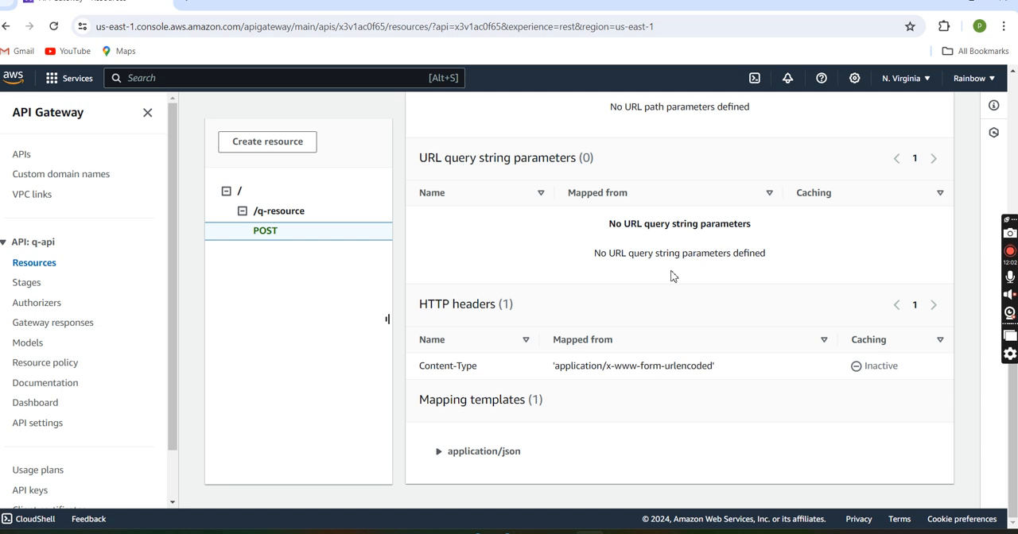
{"action": "scroll", "coordinate": [672, 276], "scroll_direction": "up", "scroll_amount": 8}
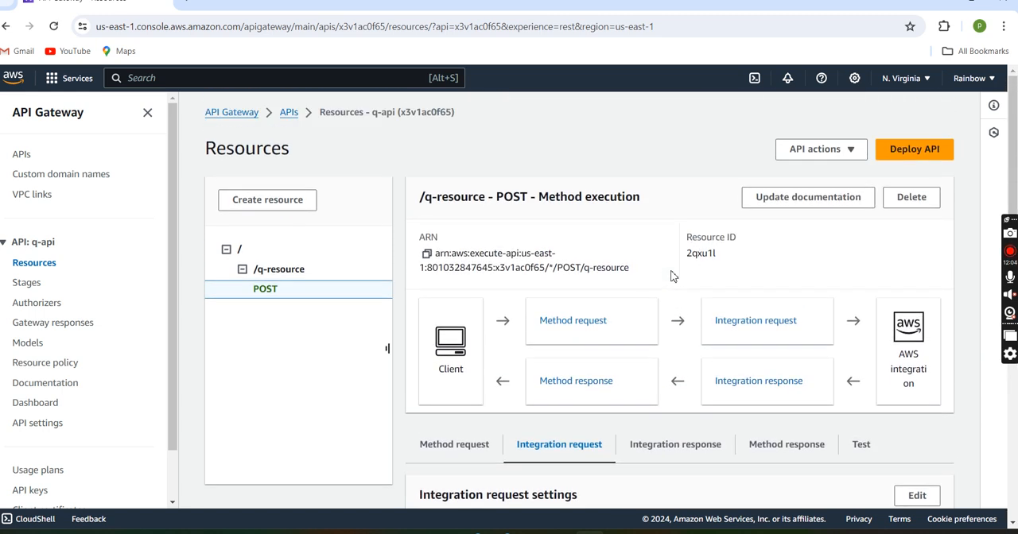
{"action": "scroll", "coordinate": [672, 276], "scroll_direction": "down", "scroll_amount": 1}
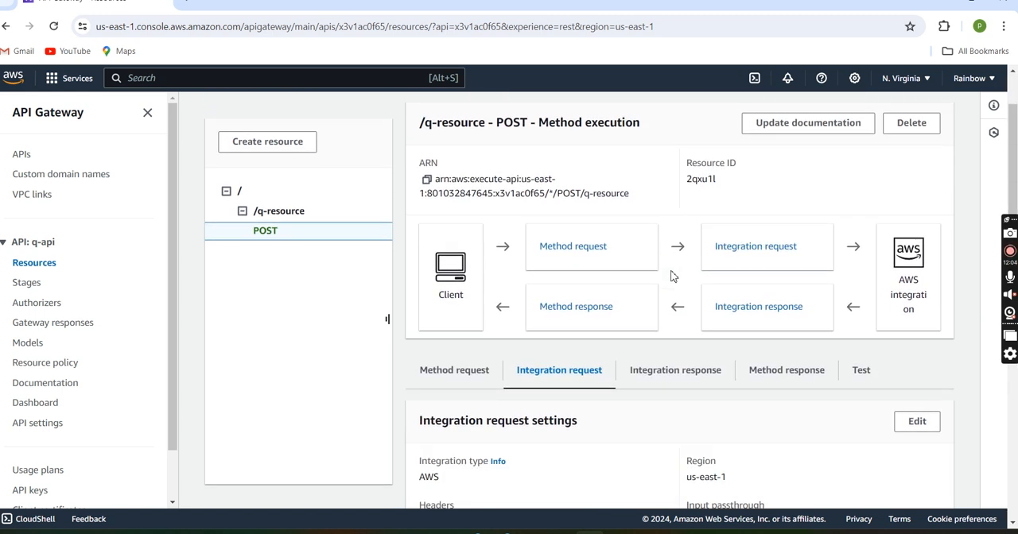
{"action": "left_click", "coordinate": [861, 370]}
{"action": "scroll", "coordinate": [863, 374], "scroll_direction": "down", "scroll_amount": 3}
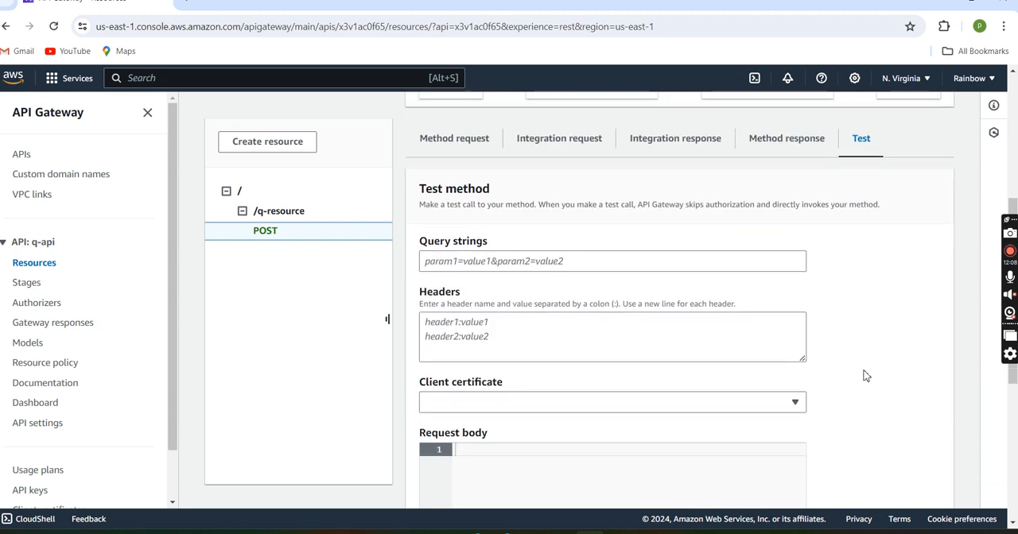
{"action": "scroll", "coordinate": [589, 334], "scroll_direction": "down", "scroll_amount": 2}
{"action": "left_click", "coordinate": [511, 261]}
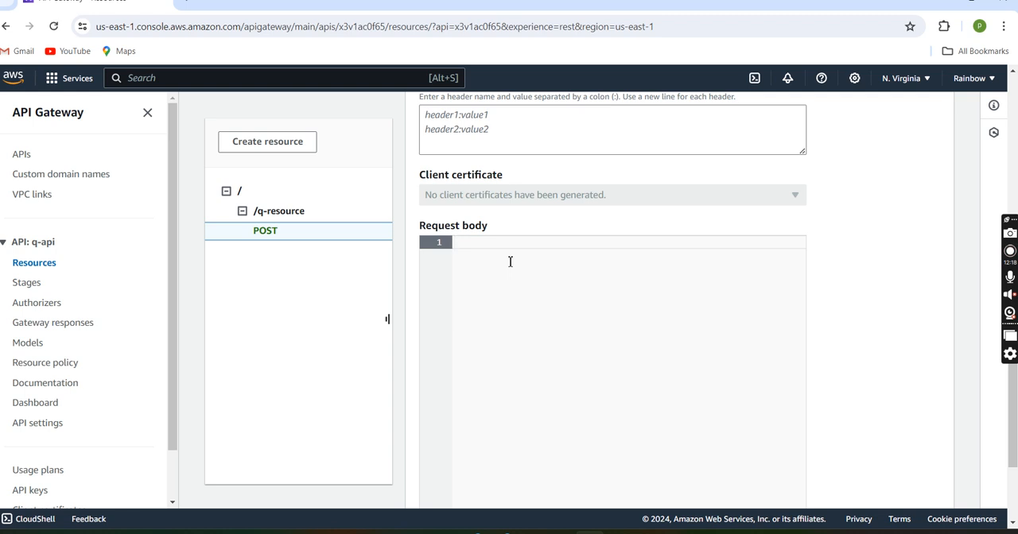
{"action": "type", "text": "hi"}
{"action": "key", "text": "BackSpace"}
{"action": "key", "text": "BackSpace"}
{"action": "key", "text": "BackSpace"}
{"action": "type", "text": "{"}
{"action": "key", "text": "Return"}
{"action": "type", "text": "\""}
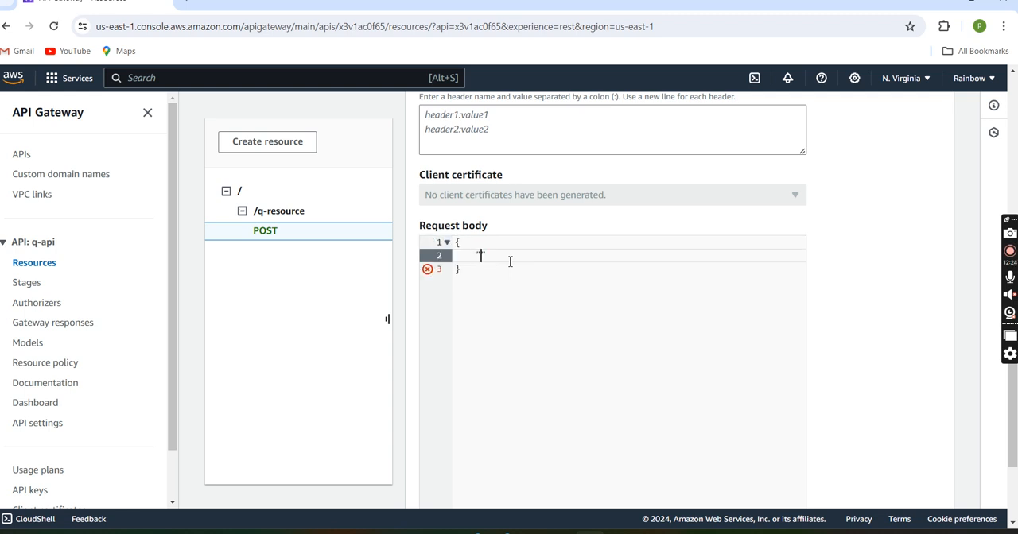
{"action": "type", "text": "hi\":"}
{"action": "key", "text": "Return"}
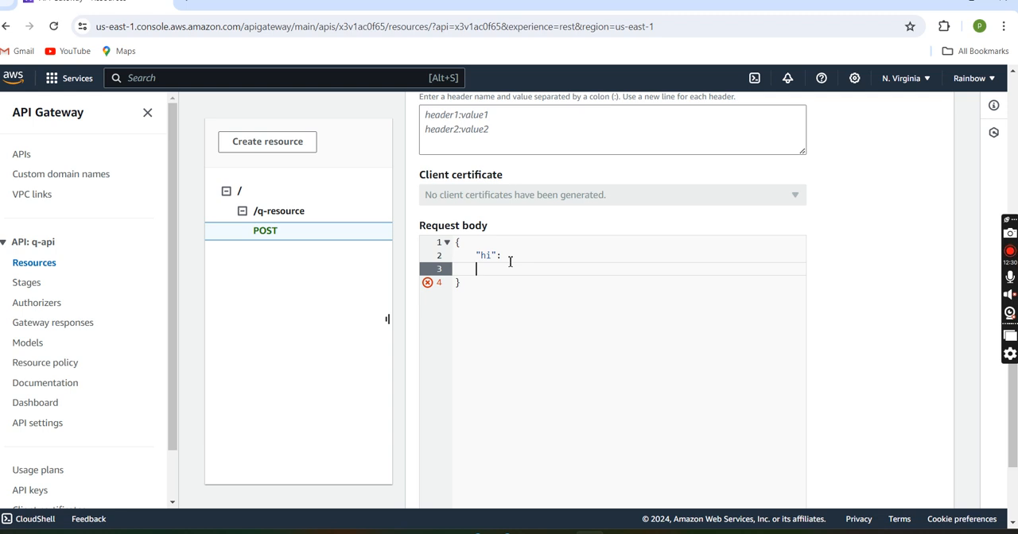
{"action": "key", "text": "Return"}
{"action": "key", "text": "Up"}
{"action": "key", "text": "BackSpace"}
{"action": "key", "text": "BackSpace"}
{"action": "key", "text": "BackSpace"}
{"action": "key", "text": "BackSpace"}
{"action": "key", "text": "BackSpace"}
{"action": "key", "text": "BackSpace"}
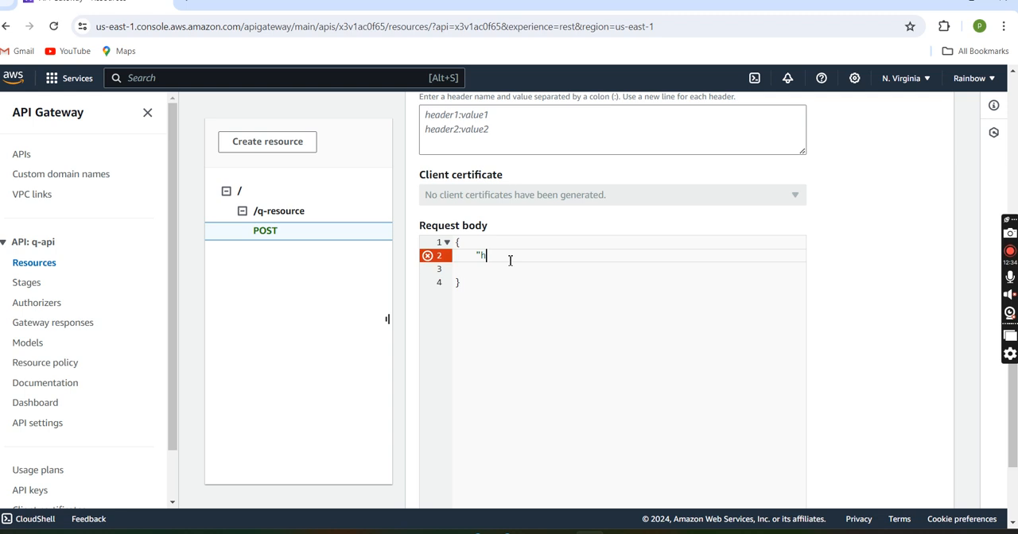
{"action": "type", "text": "\""}
{"action": "key", "text": "BackSpace"}
{"action": "key", "text": "BackSpace"}
{"action": "key", "text": "BackSpace"}
{"action": "key", "text": "BackSpace"}
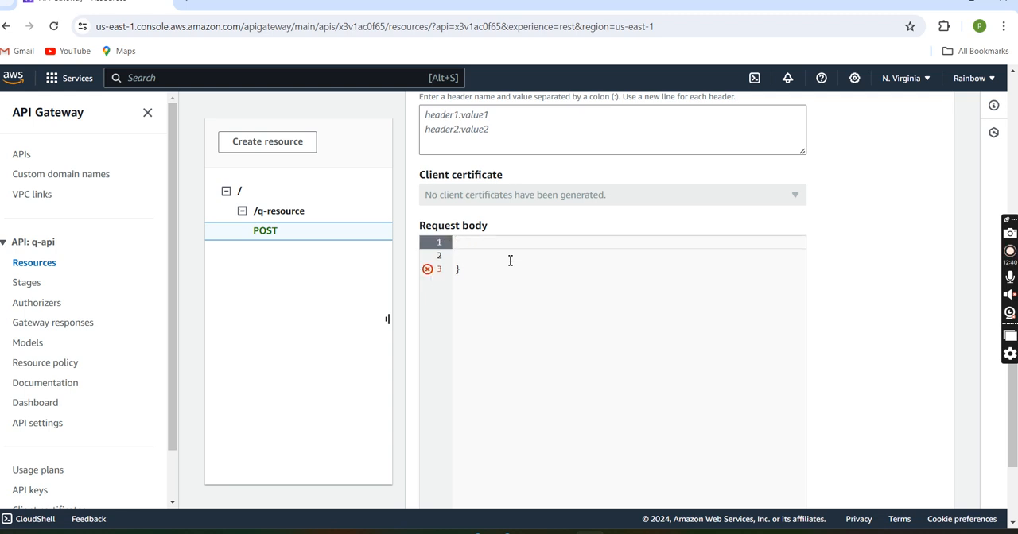
{"action": "left_click", "coordinate": [508, 262]}
{"action": "left_click", "coordinate": [506, 273]}
{"action": "key", "text": "BackSpace"}
{"action": "key", "text": "BackSpace"}
{"action": "key", "text": "BackSpace"}
Step: Test the POST method with the request body "hi from test section", including the double quotes
{"action": "type", "text": "\""}
{"action": "type", "text": "hi "}
{"action": "type", "text": "for"}
{"action": "key", "text": "BackSpace"}
{"action": "key", "text": "BackSpace"}
{"action": "type", "text": "rom test"}
{"action": "key", "text": "BackSpace"}
{"action": "type", "text": "section"}
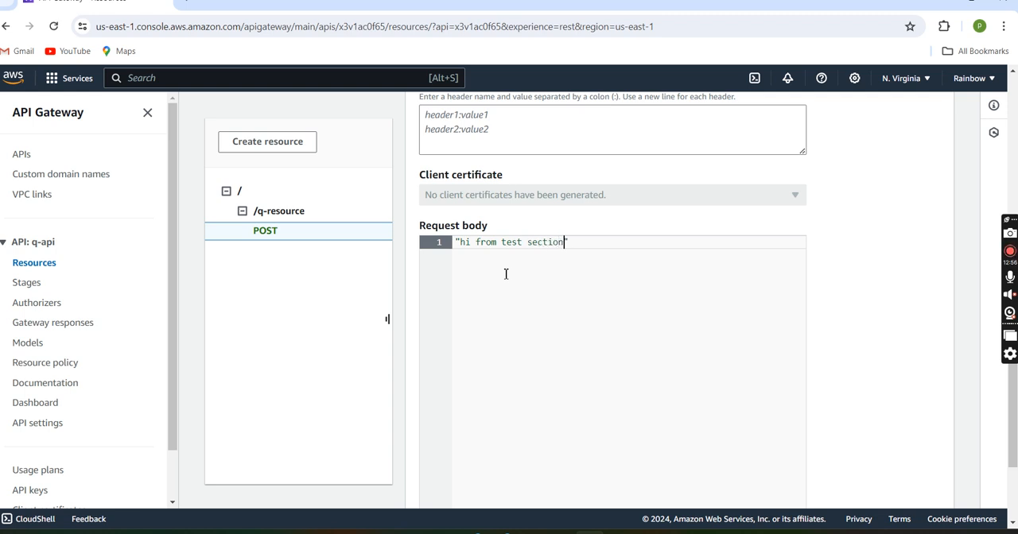
{"action": "scroll", "coordinate": [506, 274], "scroll_direction": "down", "scroll_amount": 2}
{"action": "left_click", "coordinate": [440, 461]}
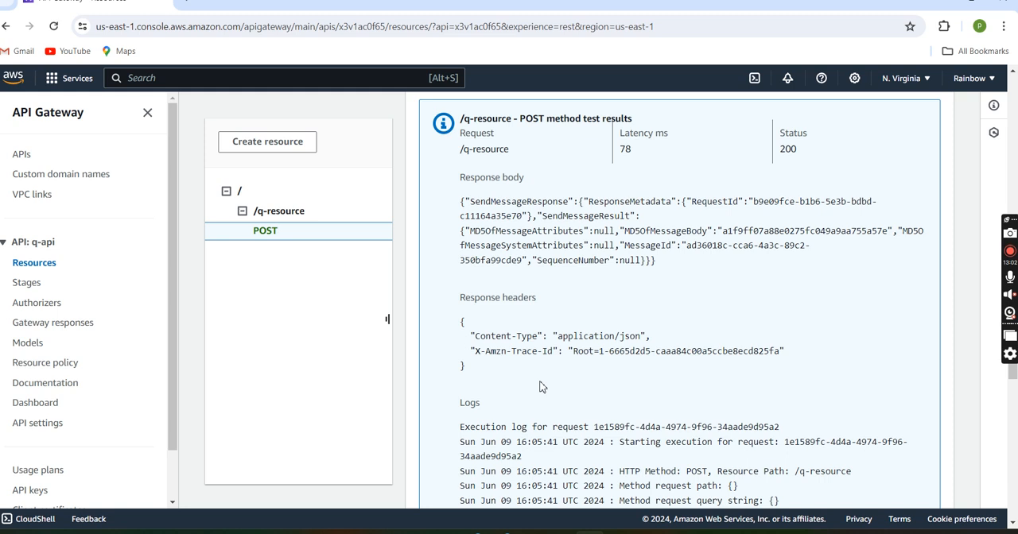
Step: Review the POST method test results, including the response body, response headers, execution logs and status code
{"action": "scroll", "coordinate": [534, 388], "scroll_direction": "up", "scroll_amount": 1}
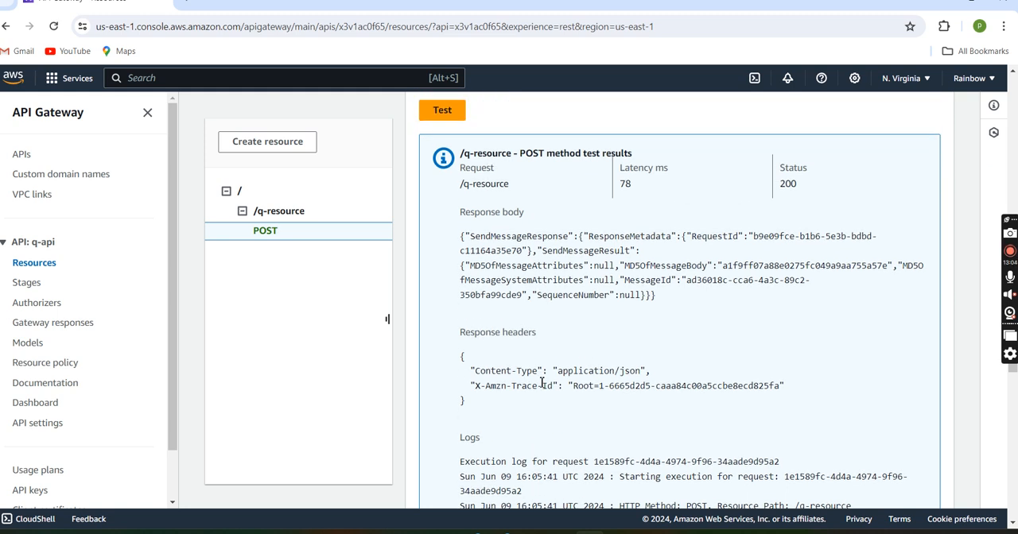
{"action": "scroll", "coordinate": [543, 383], "scroll_direction": "down", "scroll_amount": 2}
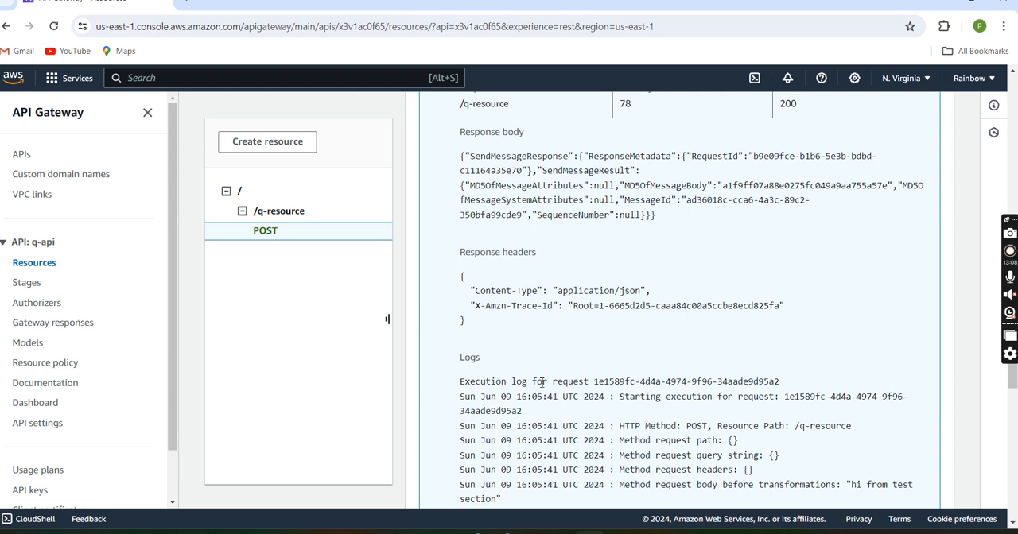
{"action": "scroll", "coordinate": [617, 350], "scroll_direction": "down", "scroll_amount": 7}
{"action": "scroll", "coordinate": [617, 347], "scroll_direction": "up", "scroll_amount": 5}
{"action": "scroll", "coordinate": [625, 306], "scroll_direction": "up", "scroll_amount": 8}
{"action": "scroll", "coordinate": [643, 298], "scroll_direction": "down", "scroll_amount": 6}
{"action": "scroll", "coordinate": [643, 300], "scroll_direction": "up", "scroll_amount": 1}
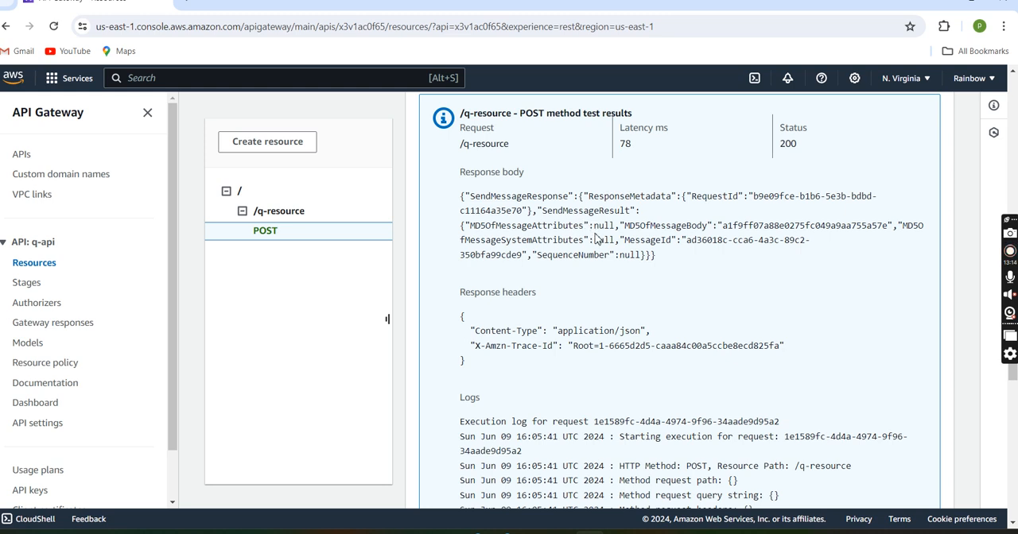
{"action": "scroll", "coordinate": [643, 225], "scroll_direction": "up", "scroll_amount": 1}
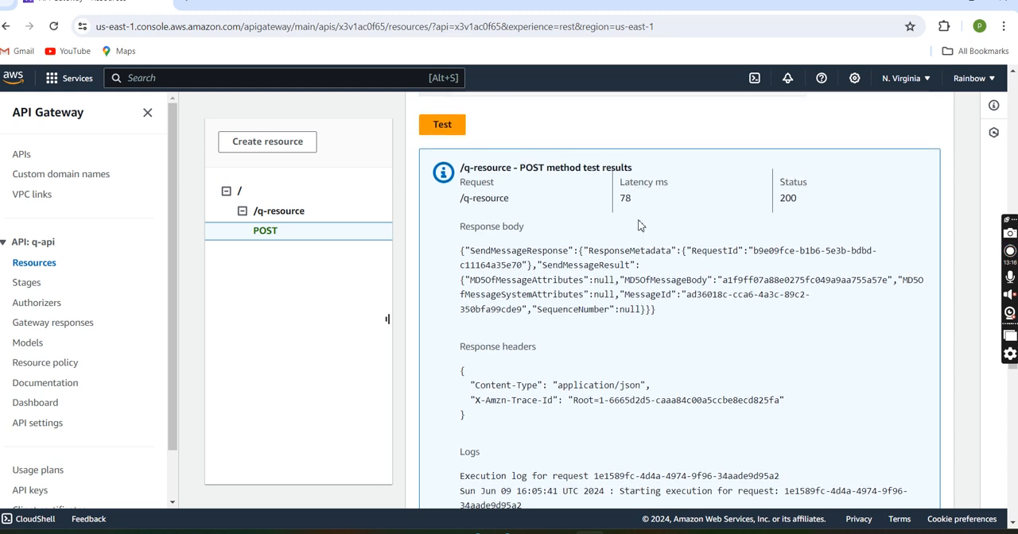
{"action": "scroll", "coordinate": [631, 302], "scroll_direction": "down", "scroll_amount": 1}
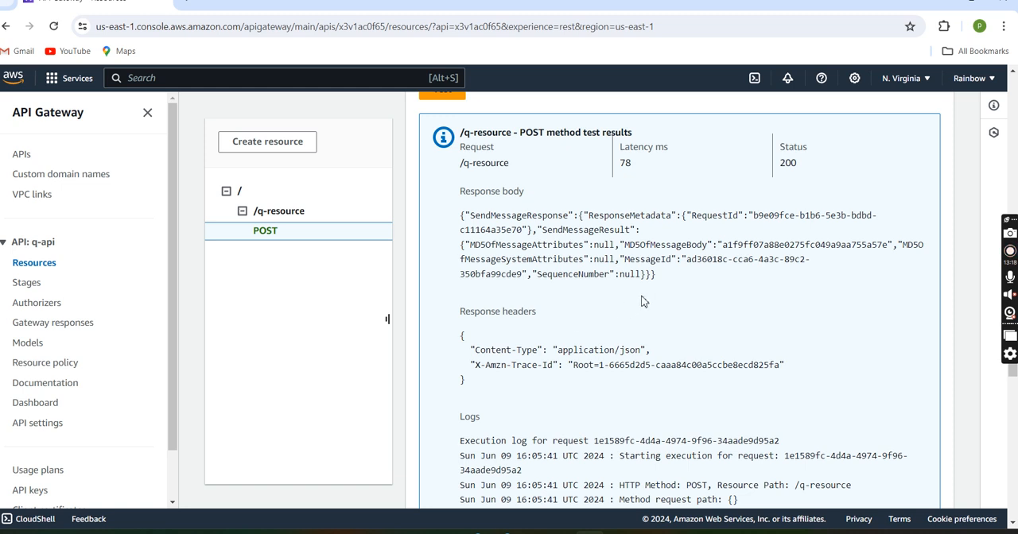
{"action": "left_click_drag", "start_coordinate": [775, 169], "coordinate": [822, 169]}
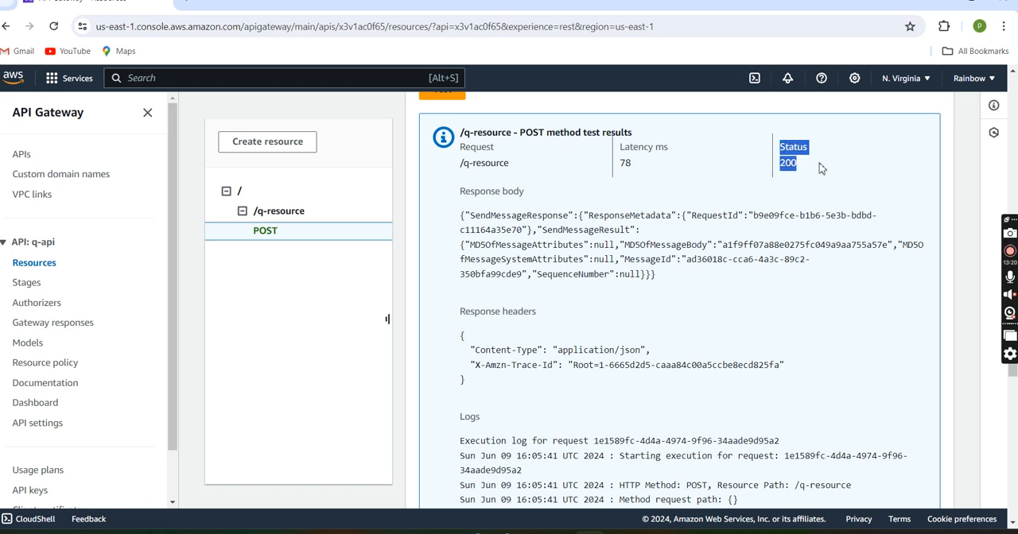
Step: Open an additional browser tab and return to the API Gateway console
{"action": "left_click", "coordinate": [188, 6]}
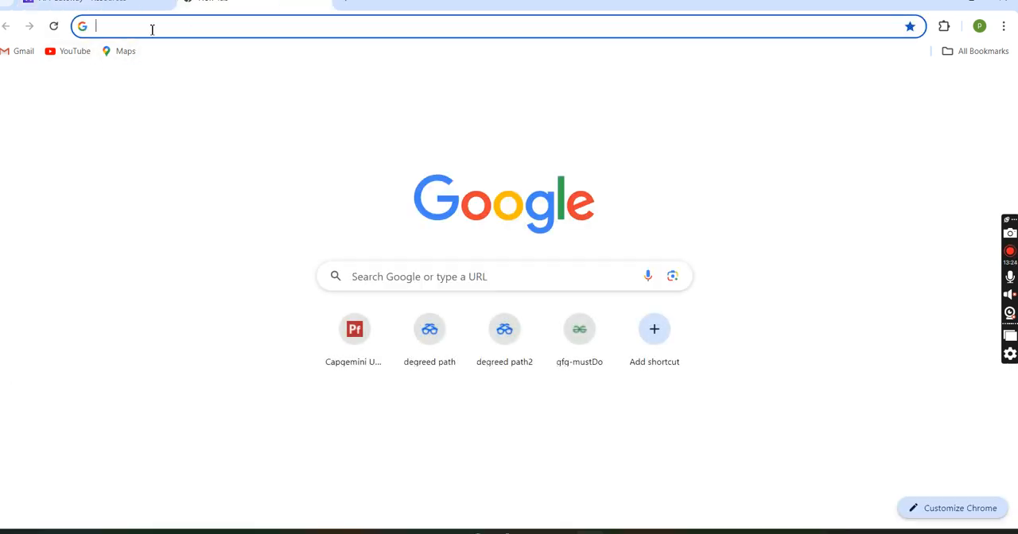
{"action": "type", "text": "ae"}
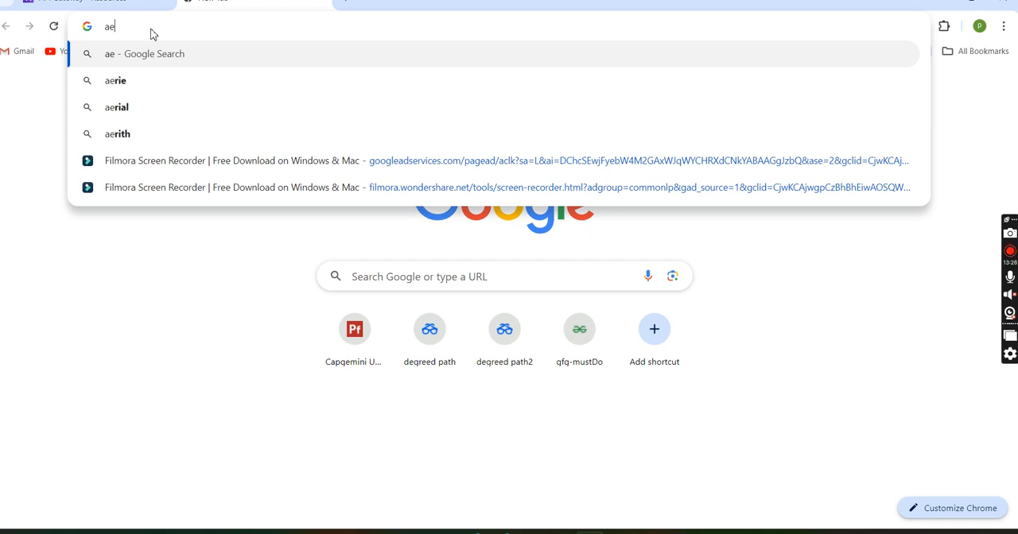
{"action": "left_click", "coordinate": [153, 9]}
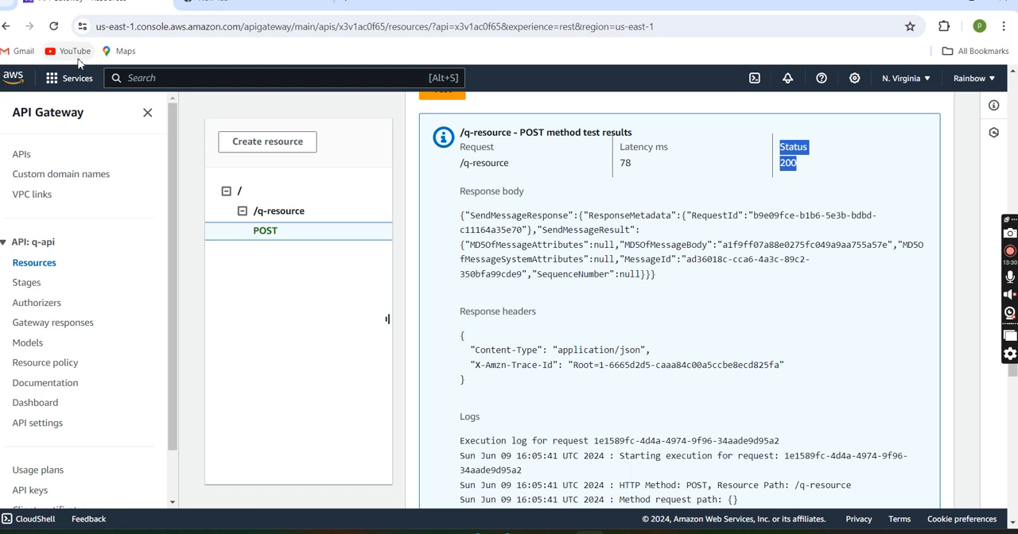
Step: Switch to Simple Queue Service and open the send and receive messages page of sampleQ
{"action": "left_click", "coordinate": [60, 80]}
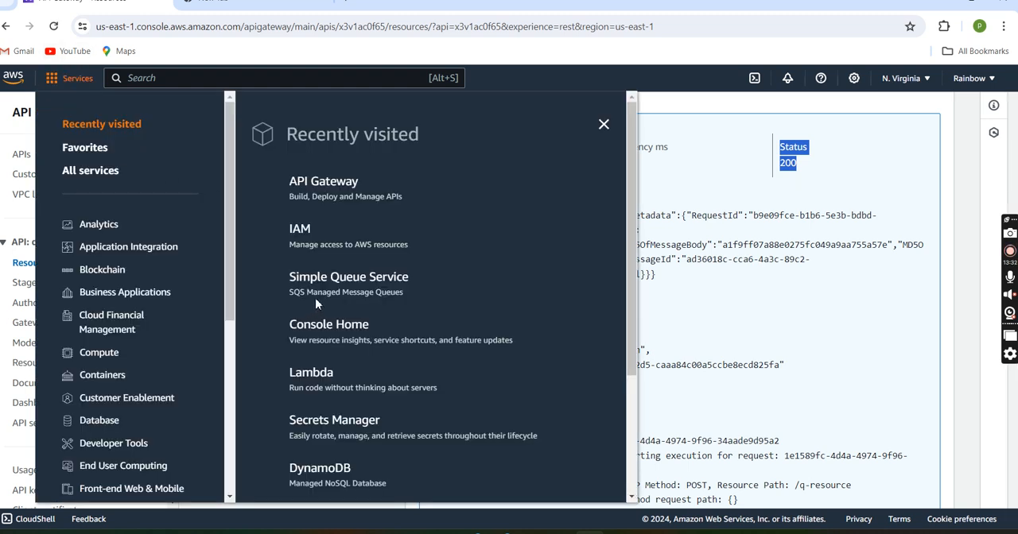
{"action": "left_click", "coordinate": [339, 280]}
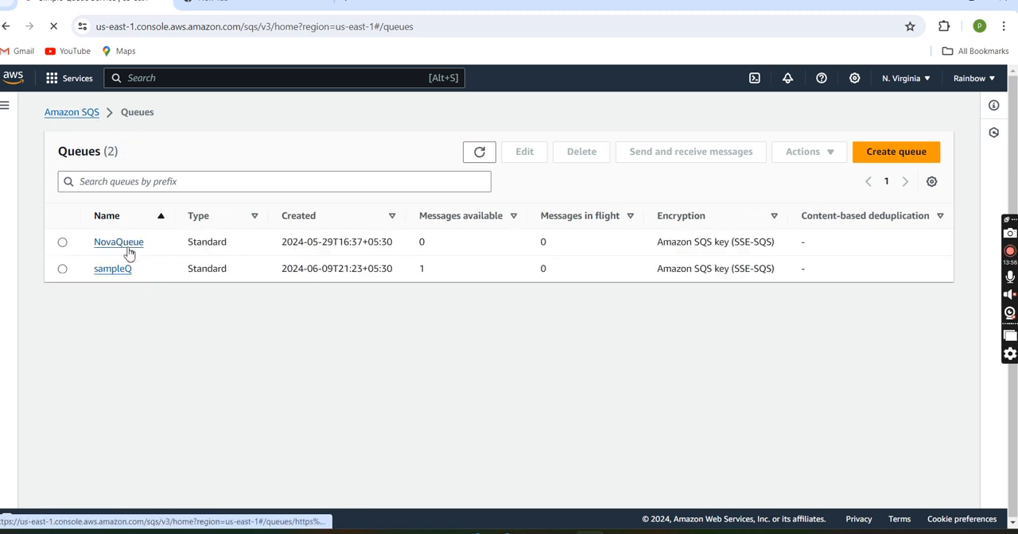
{"action": "left_click", "coordinate": [112, 269]}
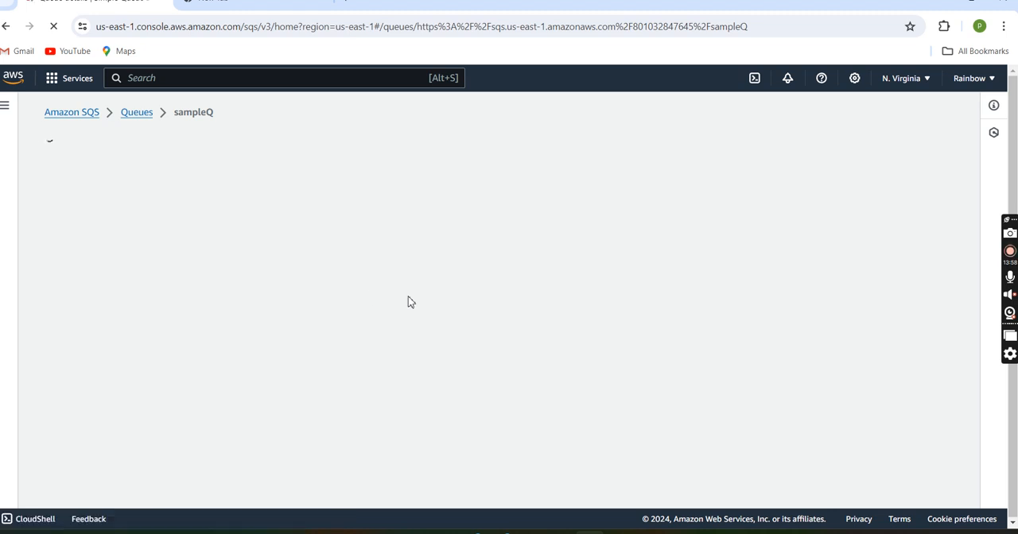
{"action": "scroll", "coordinate": [496, 318], "scroll_direction": "down", "scroll_amount": 2}
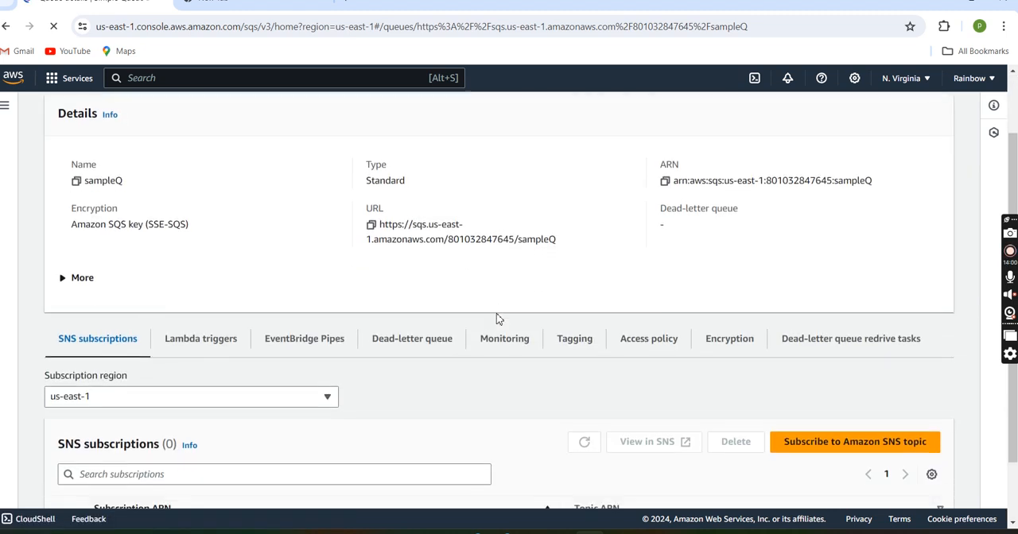
{"action": "scroll", "coordinate": [496, 322], "scroll_direction": "up", "scroll_amount": 2}
{"action": "left_click", "coordinate": [787, 153]}
Step: Poll sampleQ for messages, view the body of the received message, and close its details
{"action": "scroll", "coordinate": [623, 260], "scroll_direction": "down", "scroll_amount": 3}
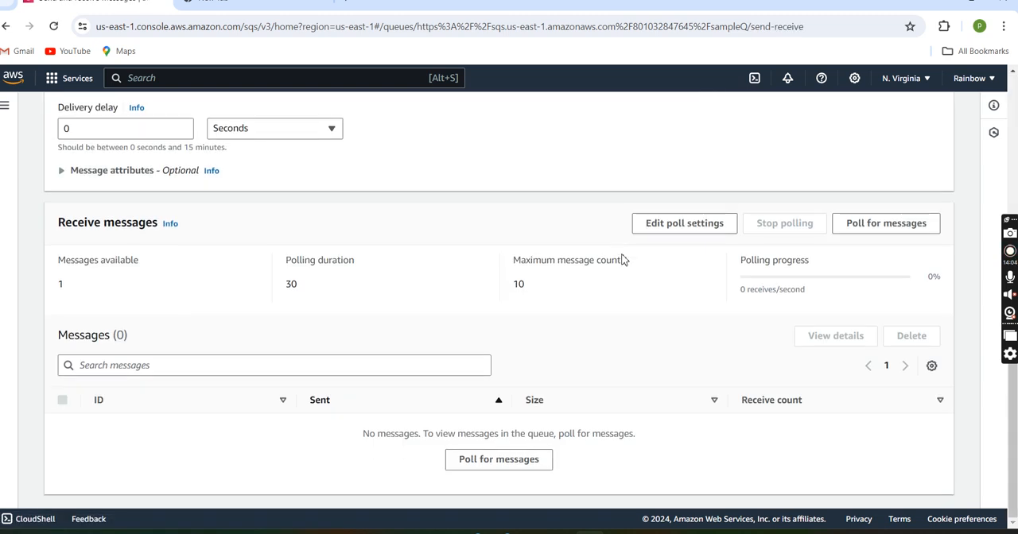
{"action": "left_click", "coordinate": [498, 459]}
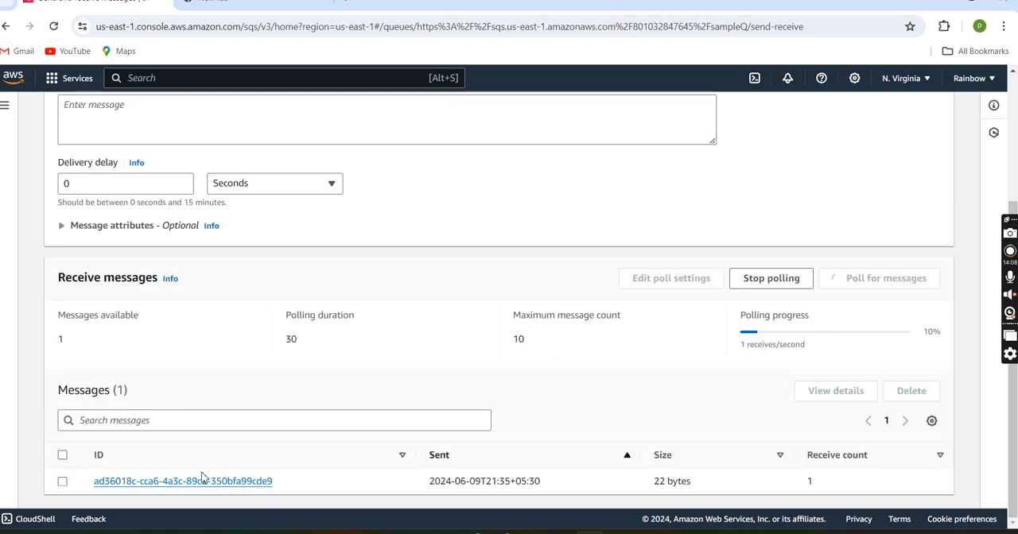
{"action": "left_click", "coordinate": [225, 482]}
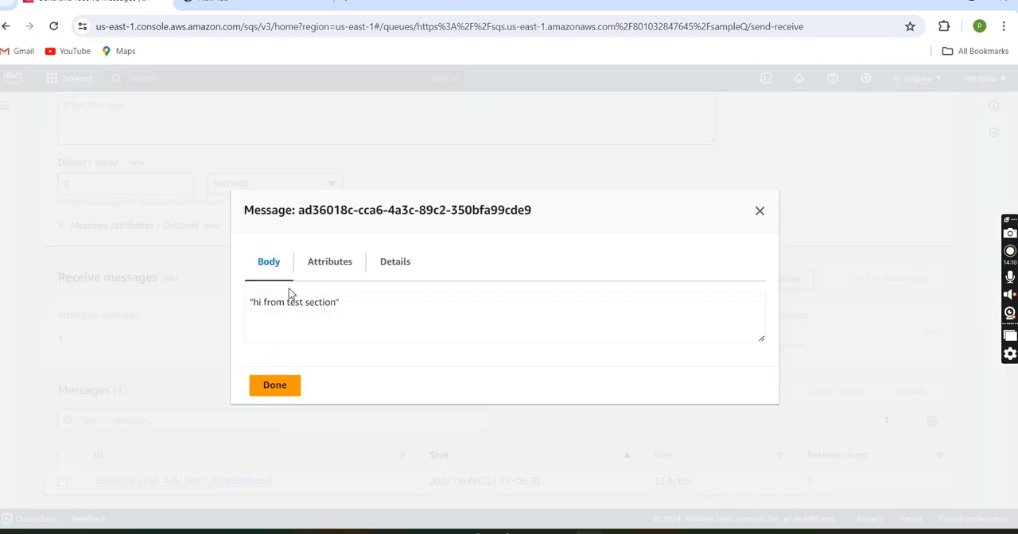
{"action": "left_click", "coordinate": [288, 387]}
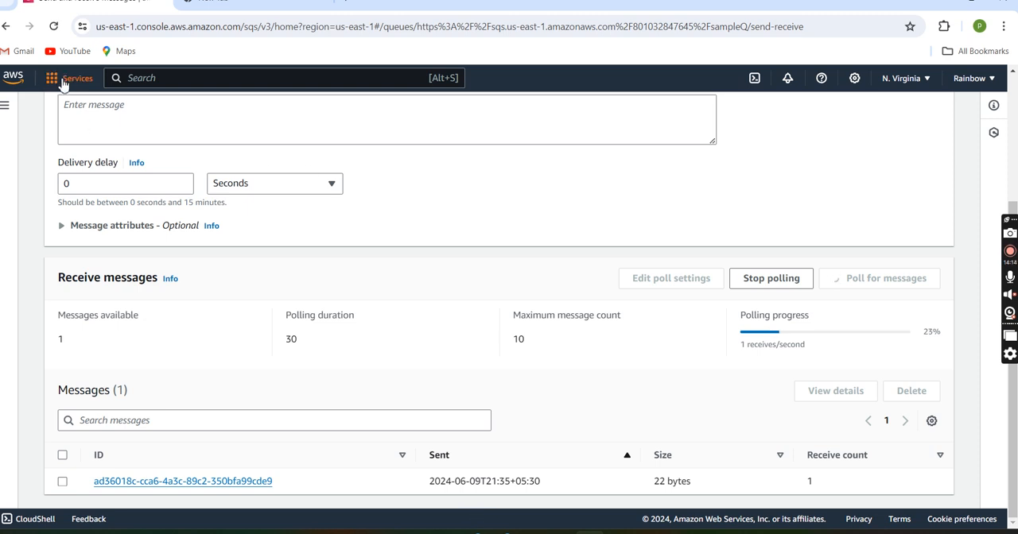
Step: Copy the address of sampleQ's send and receive messages page and load it in the second browser tab
{"action": "left_click", "coordinate": [181, 31]}
{"action": "key", "text": "ctrl+c"}
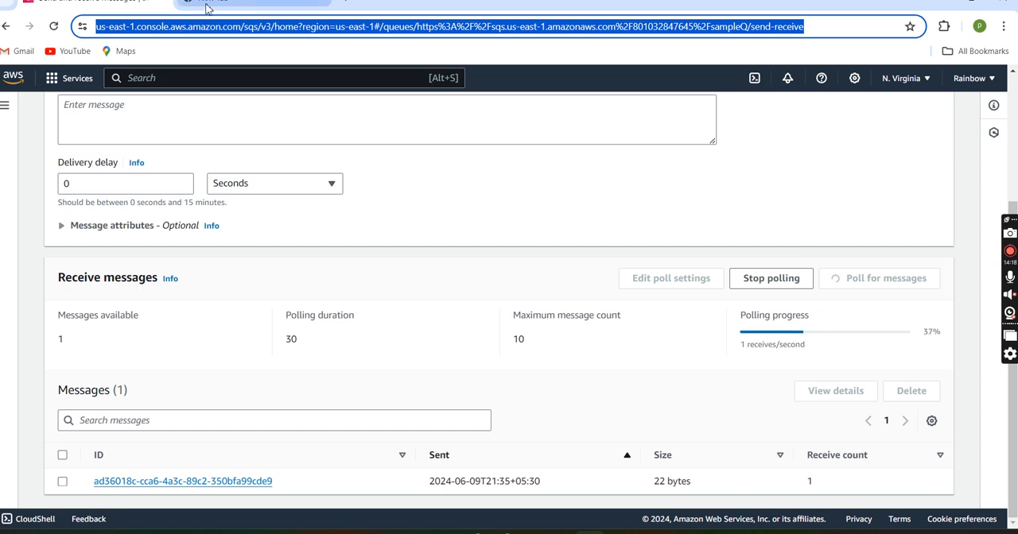
{"action": "left_click", "coordinate": [210, 5]}
{"action": "type", "text": "ae"}
{"action": "key", "text": "Num_Lock"}
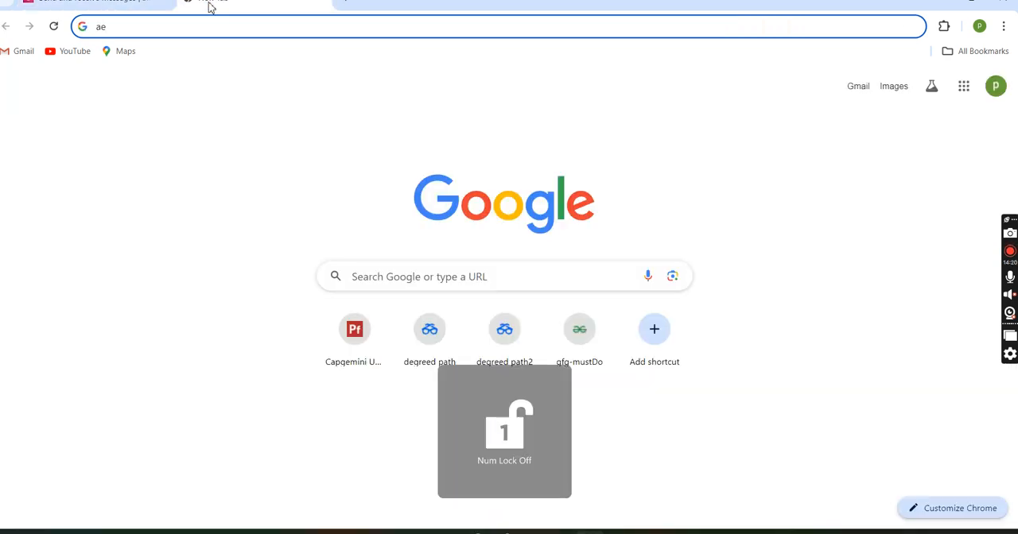
{"action": "key", "text": "BackSpace"}
{"action": "key", "text": "BackSpace"}
{"action": "key", "text": "Num_Lock"}
{"action": "key", "text": "Num_Lock"}
{"action": "key", "text": "ctrl+v"}
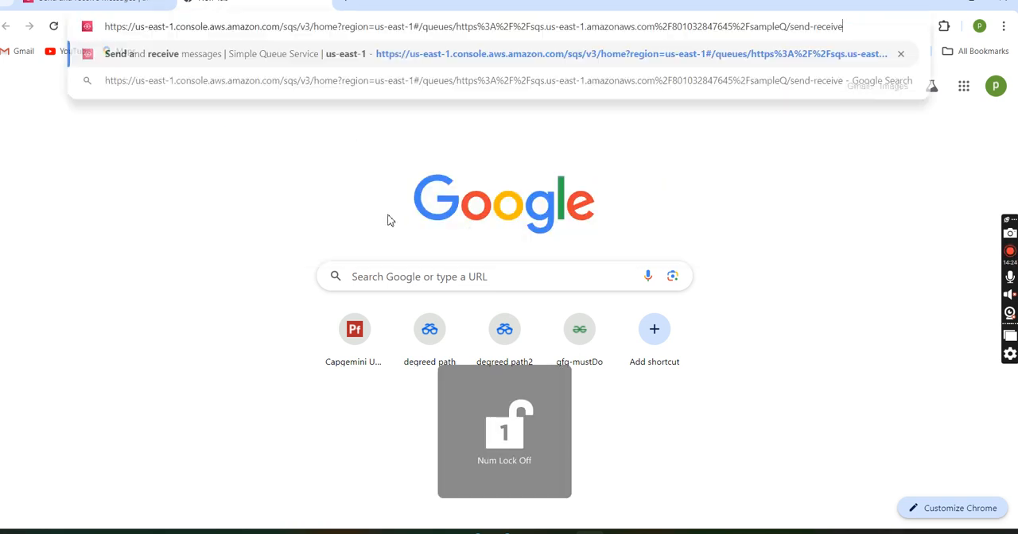
{"action": "key", "text": "Return"}
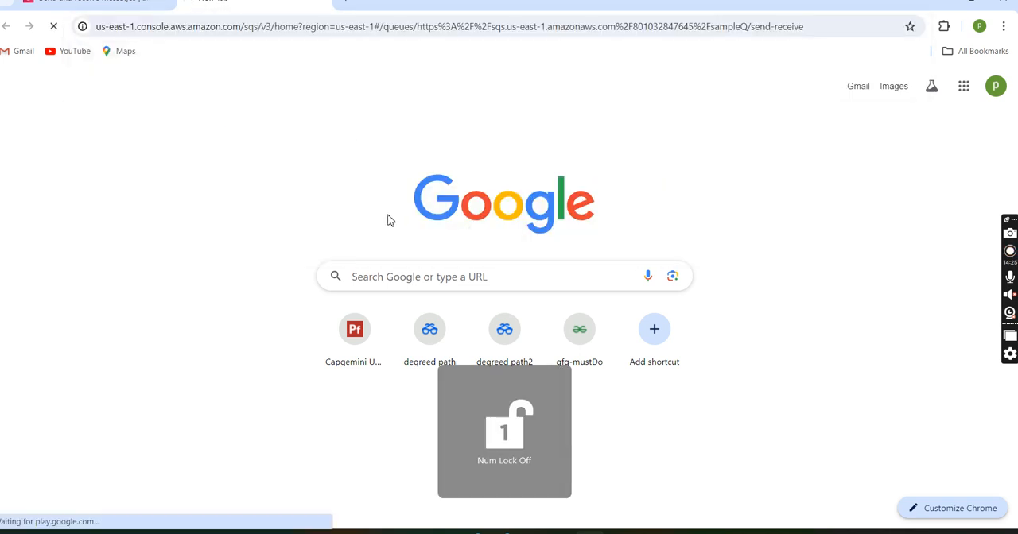
Step: Return to the first browser tab, switch to API Gateway, and open the resources of q-api
{"action": "left_click", "coordinate": [119, 4]}
{"action": "scroll", "coordinate": [328, 225], "scroll_direction": "up", "scroll_amount": 2}
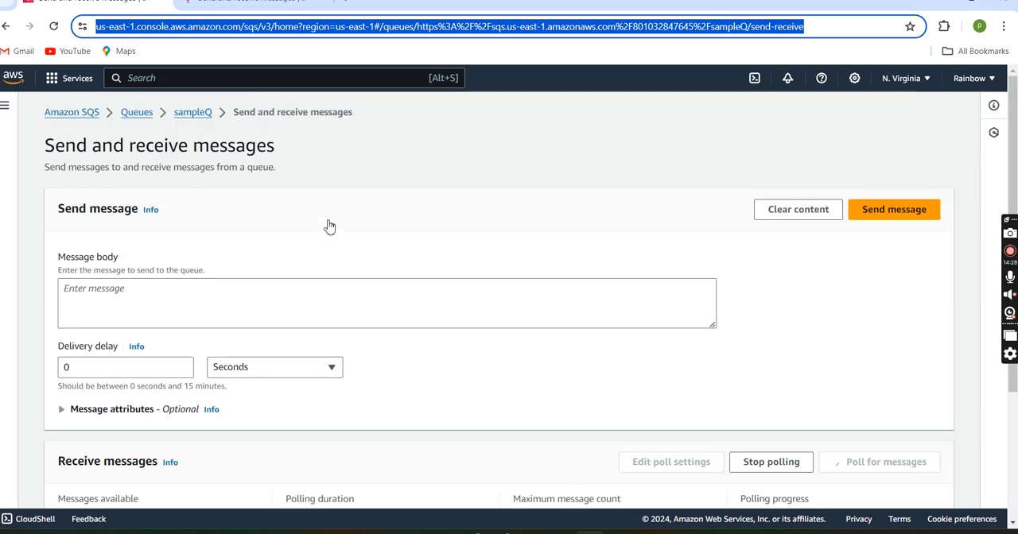
{"action": "left_click", "coordinate": [54, 78]}
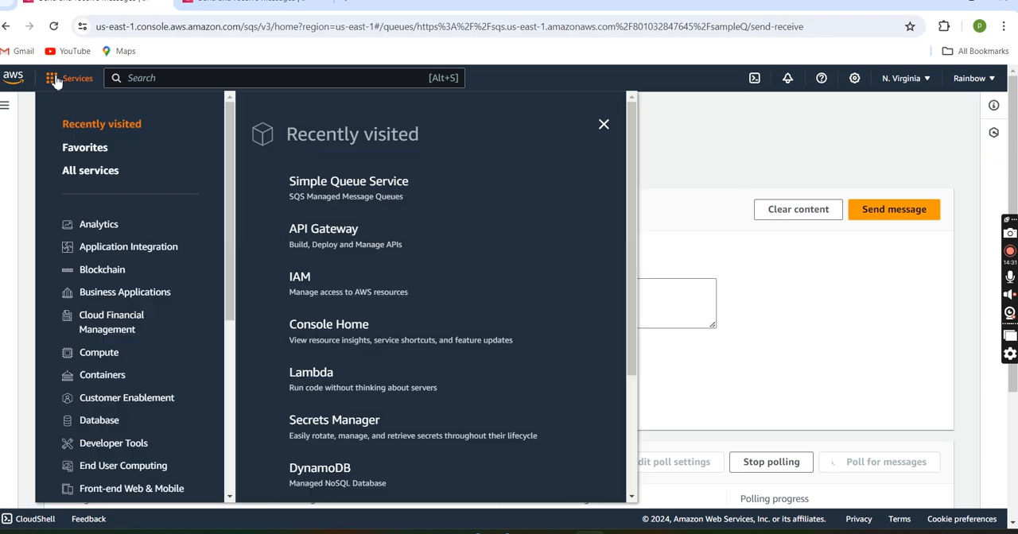
{"action": "left_click", "coordinate": [302, 245]}
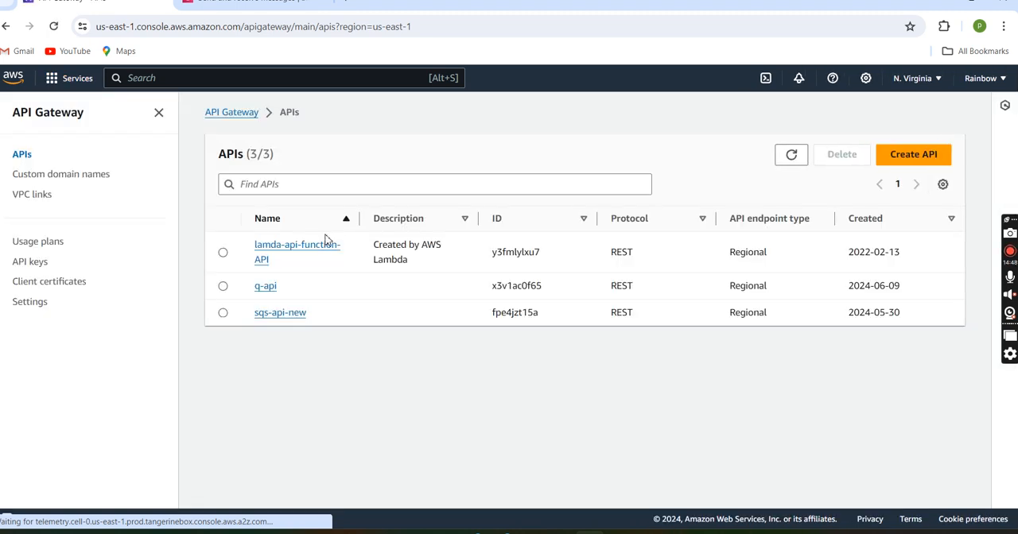
{"action": "left_click", "coordinate": [269, 289]}
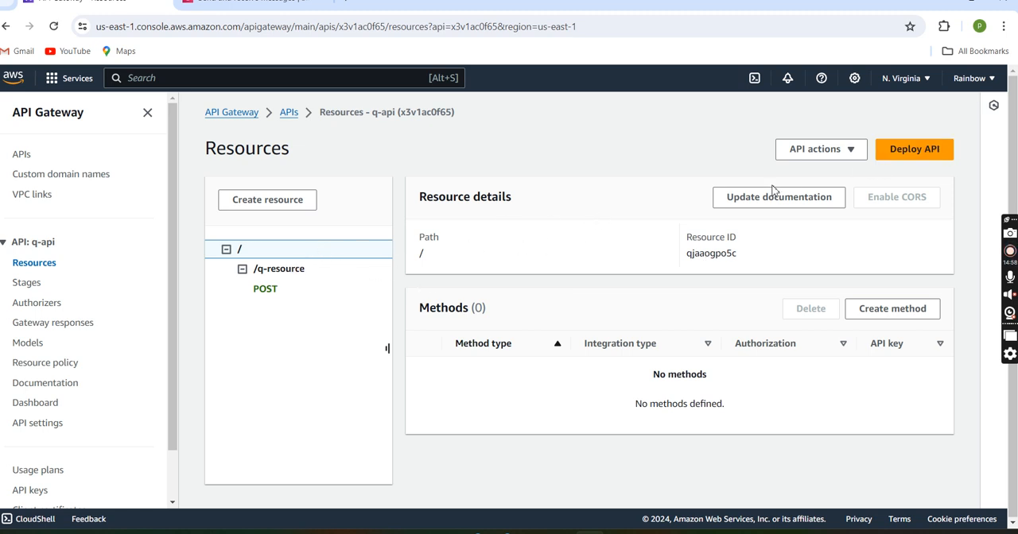
Step: Deploy q-api to a new stage named test
{"action": "left_click", "coordinate": [903, 159]}
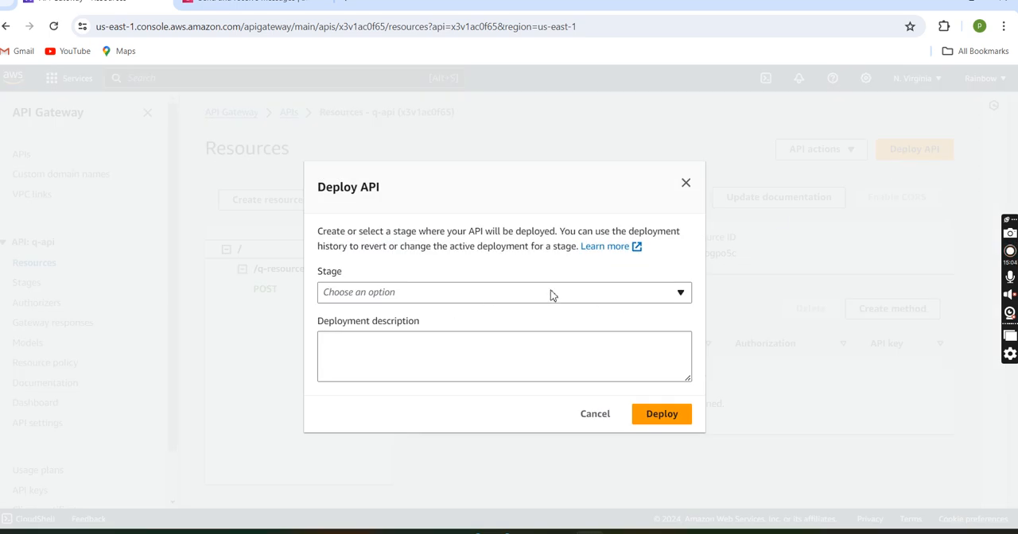
{"action": "left_click", "coordinate": [552, 293]}
{"action": "left_click", "coordinate": [409, 320]}
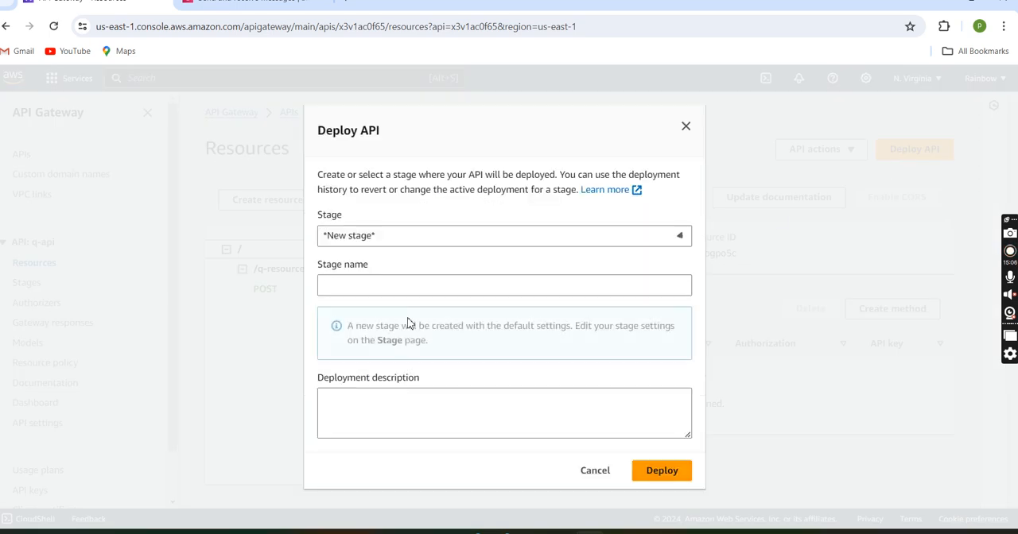
{"action": "left_click", "coordinate": [403, 282]}
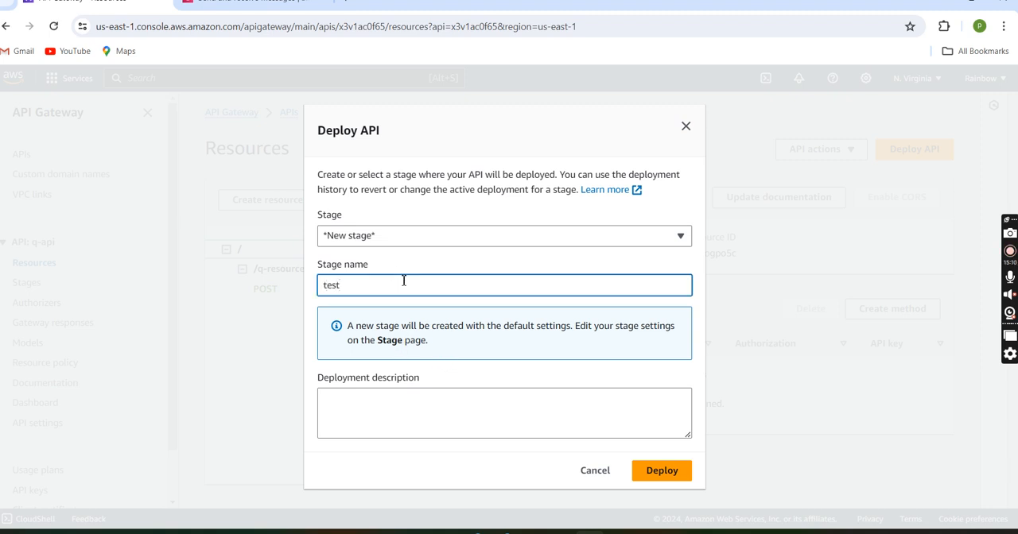
{"action": "left_click", "coordinate": [661, 472]}
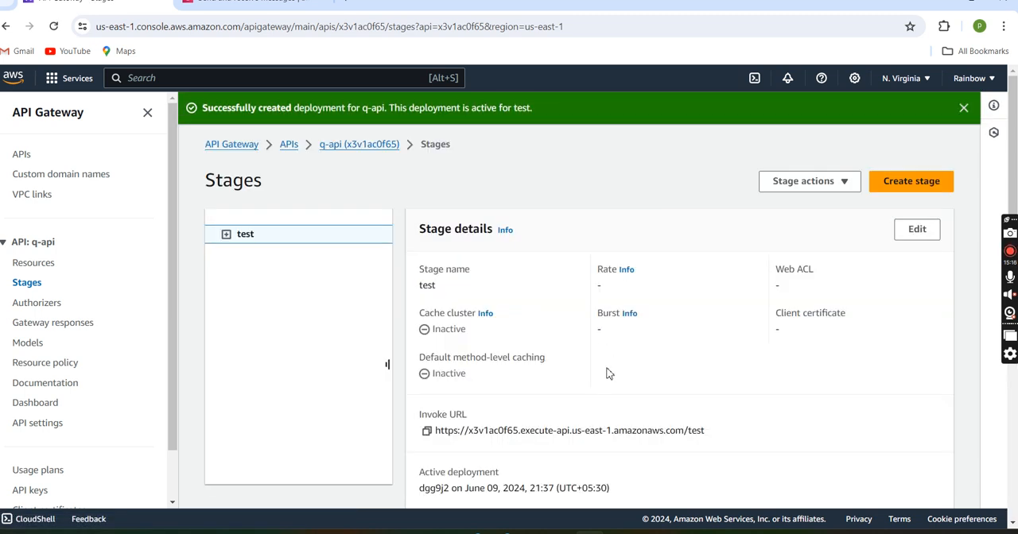
Step: Copy the test stage's invoke URL into the Notepad++ notes below the role ARN, and return to the stage details
{"action": "scroll", "coordinate": [607, 370], "scroll_direction": "down", "scroll_amount": 2}
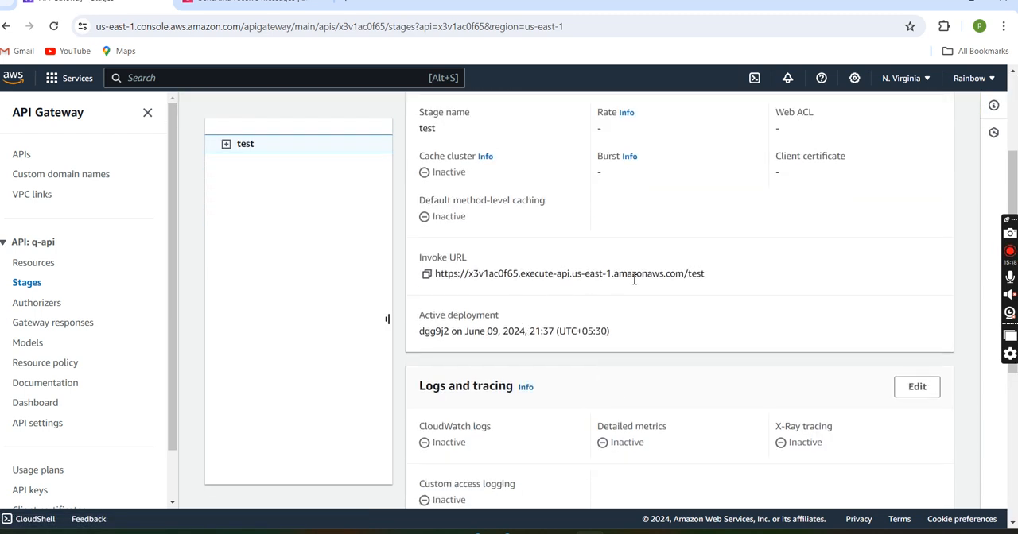
{"action": "left_click", "coordinate": [427, 274]}
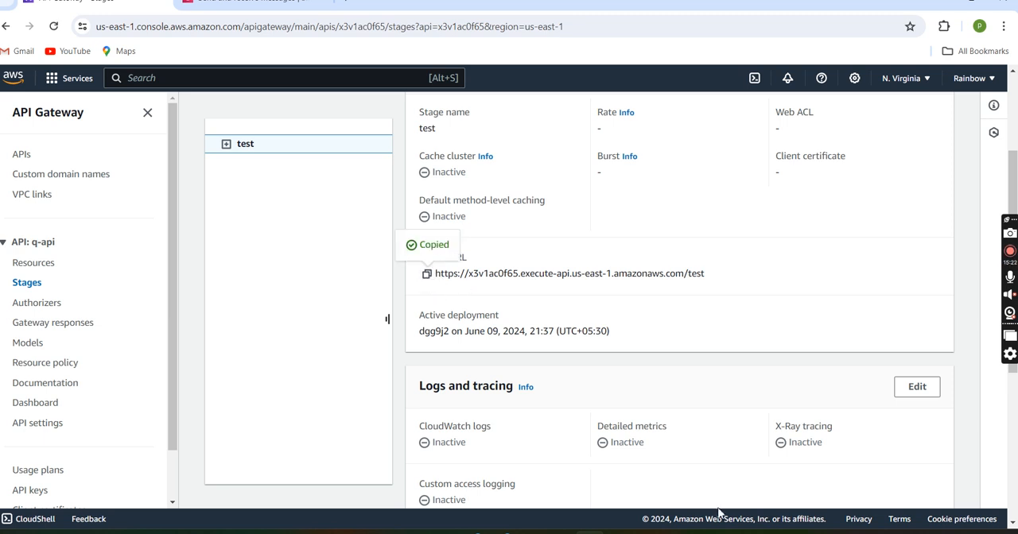
{"action": "key", "text": "alt+Tab"}
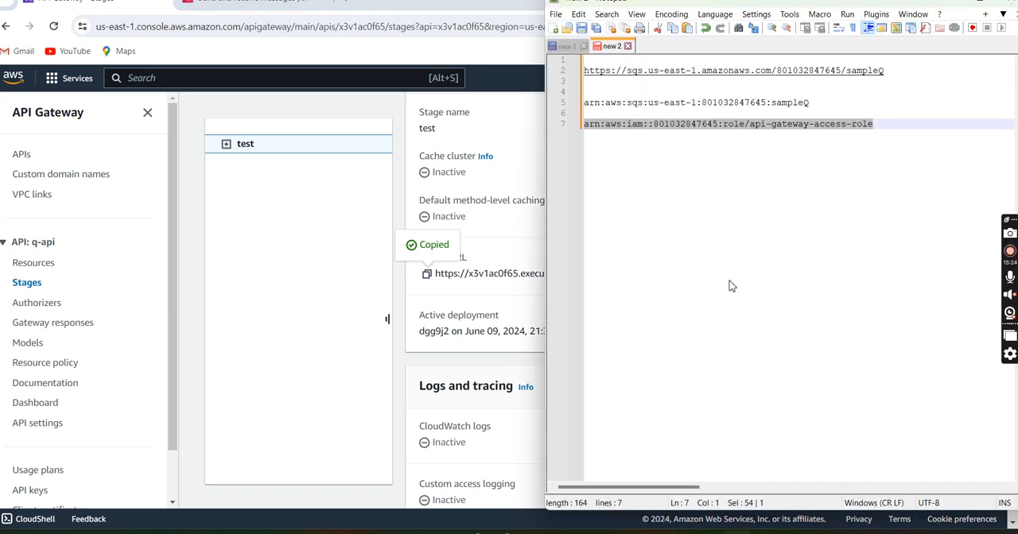
{"action": "key", "text": "End"}
{"action": "key", "text": "Return"}
{"action": "key", "text": "Return"}
{"action": "key", "text": "Return"}
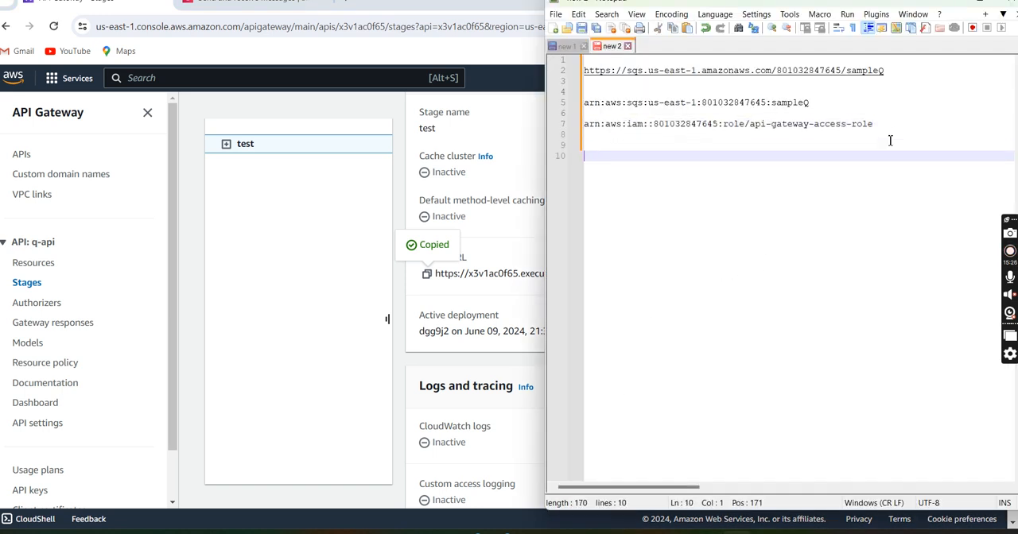
{"action": "key", "text": "ctrl+v"}
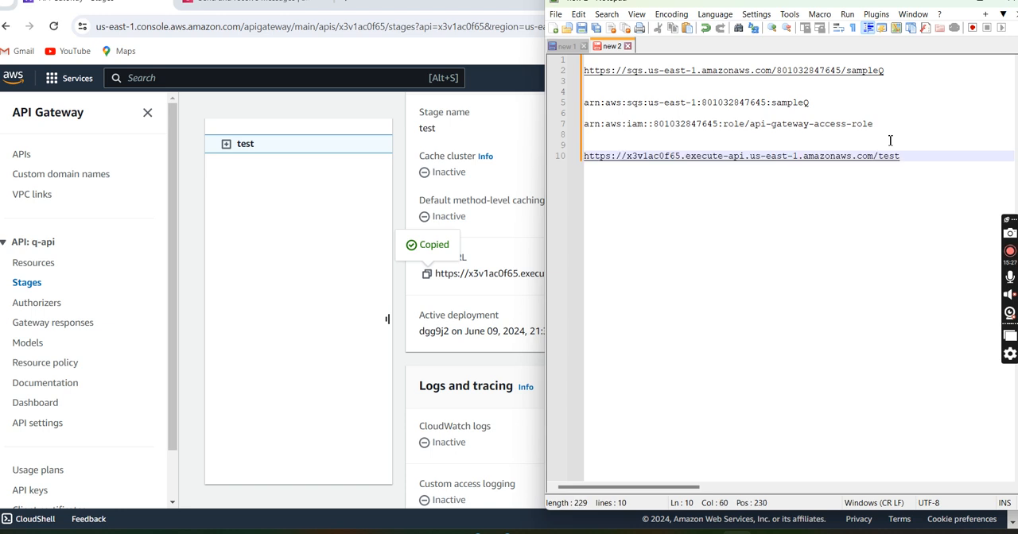
{"action": "left_click", "coordinate": [320, 312]}
{"action": "scroll", "coordinate": [344, 225], "scroll_direction": "up", "scroll_amount": 3}
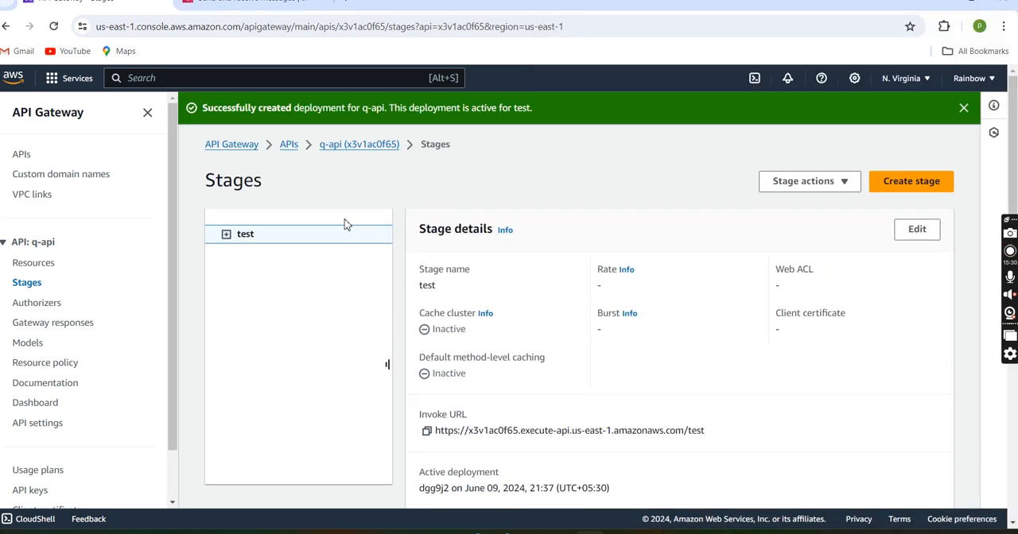
Step: Append the path /q-resource from q-api's resources to the test stage's invoke URL in the Notepad++ notes
{"action": "scroll", "coordinate": [502, 318], "scroll_direction": "down", "scroll_amount": 3}
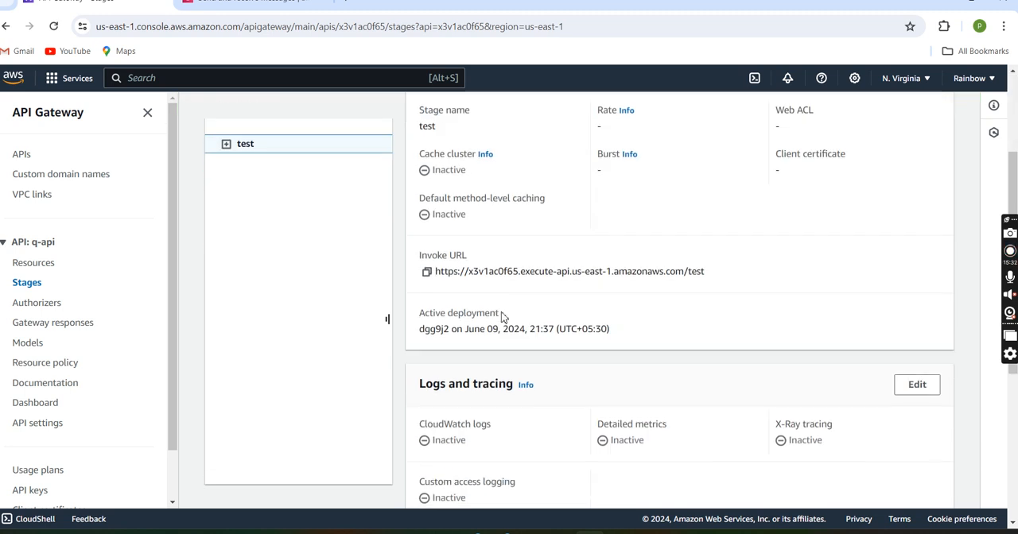
{"action": "scroll", "coordinate": [501, 317], "scroll_direction": "down", "scroll_amount": 3}
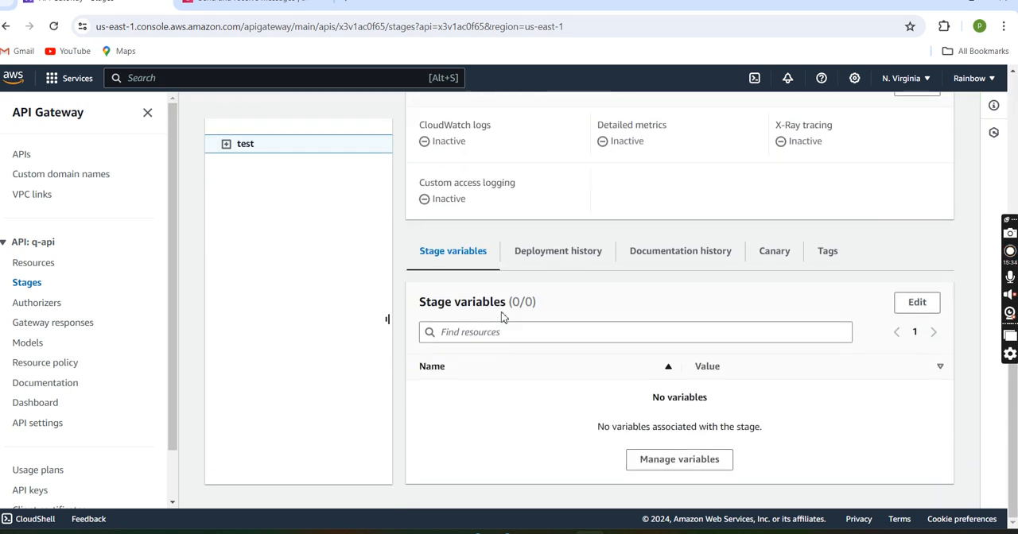
{"action": "scroll", "coordinate": [501, 317], "scroll_direction": "up", "scroll_amount": 6}
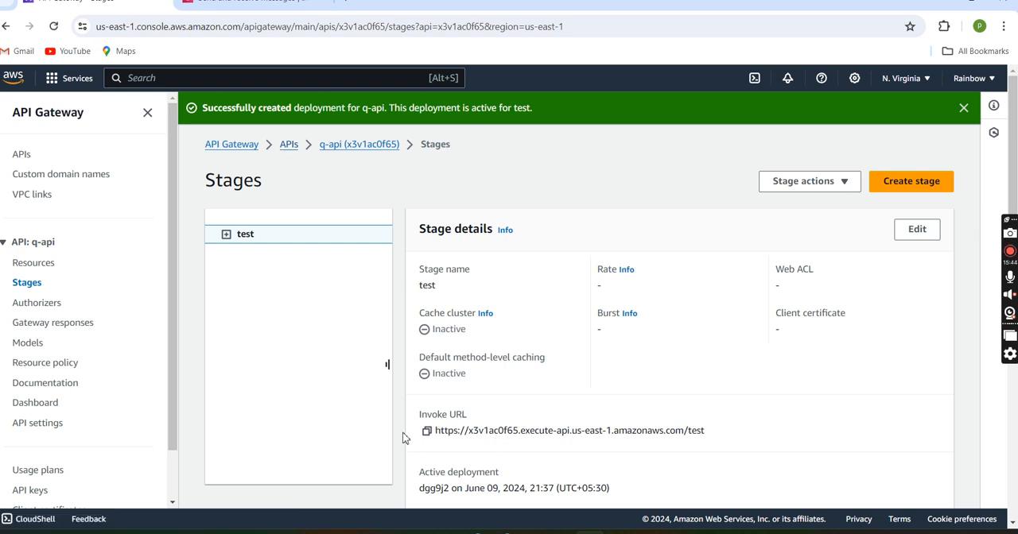
{"action": "left_click_drag", "start_coordinate": [710, 434], "coordinate": [429, 444]}
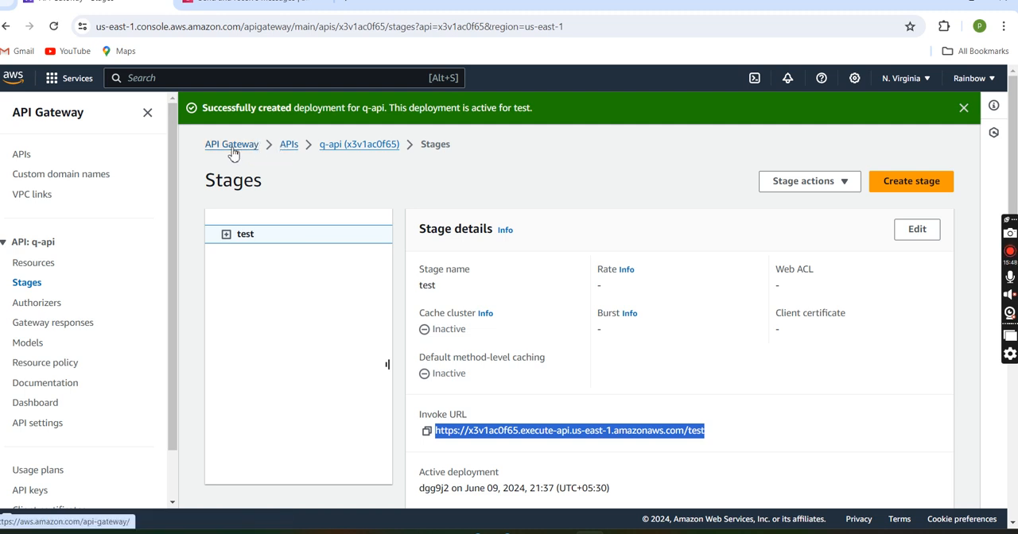
{"action": "left_click", "coordinate": [289, 146]}
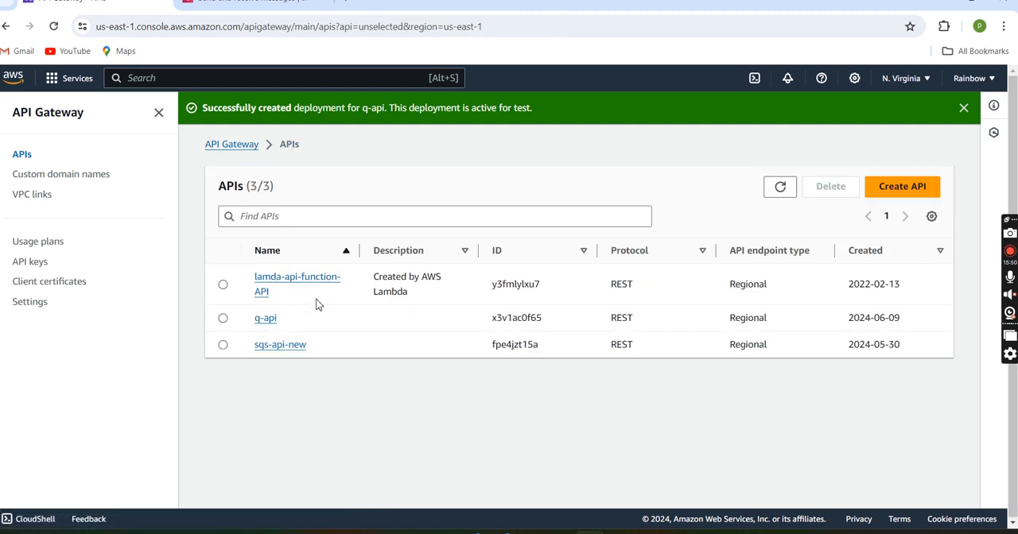
{"action": "left_click", "coordinate": [268, 319]}
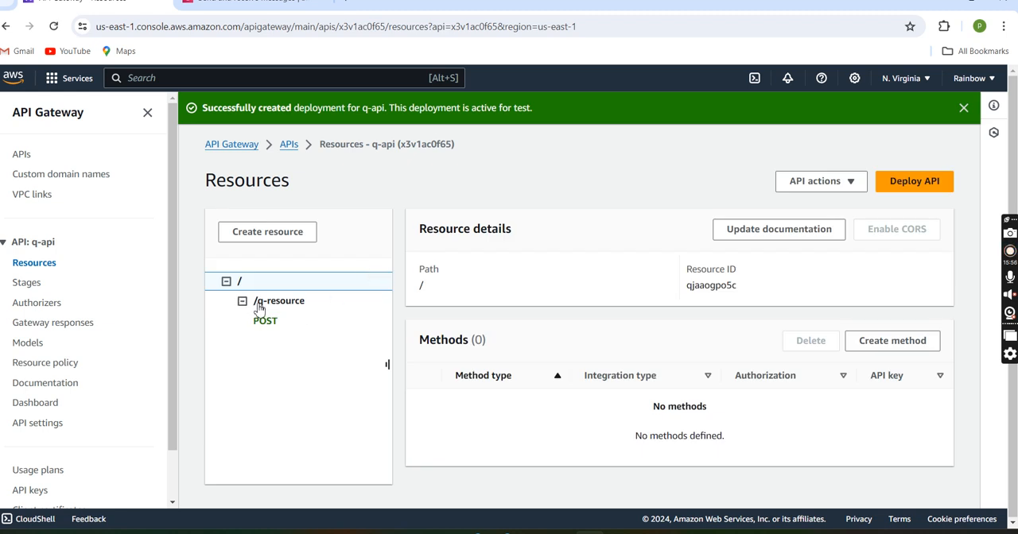
{"action": "left_click_drag", "start_coordinate": [305, 302], "coordinate": [256, 307]}
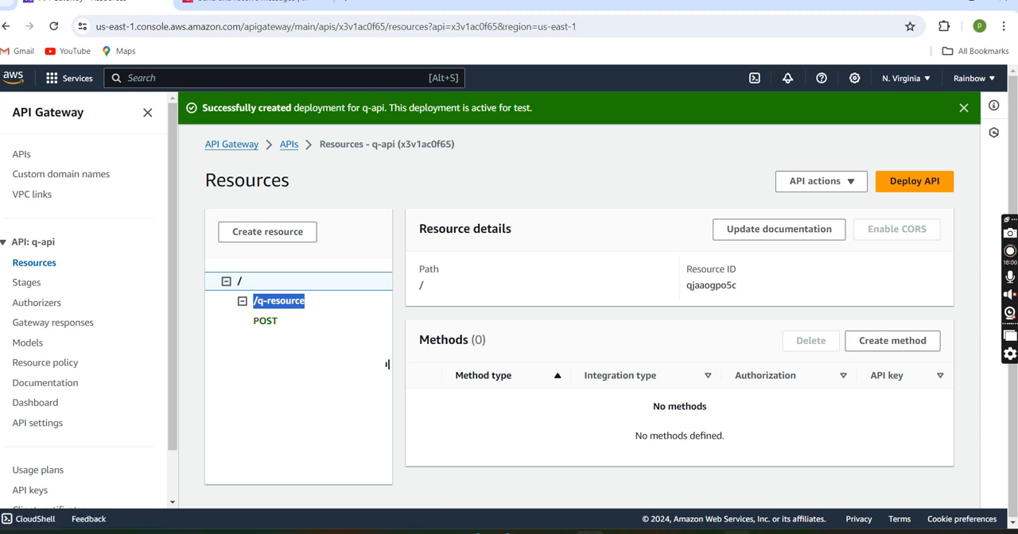
{"action": "key", "text": "alt+Tab"}
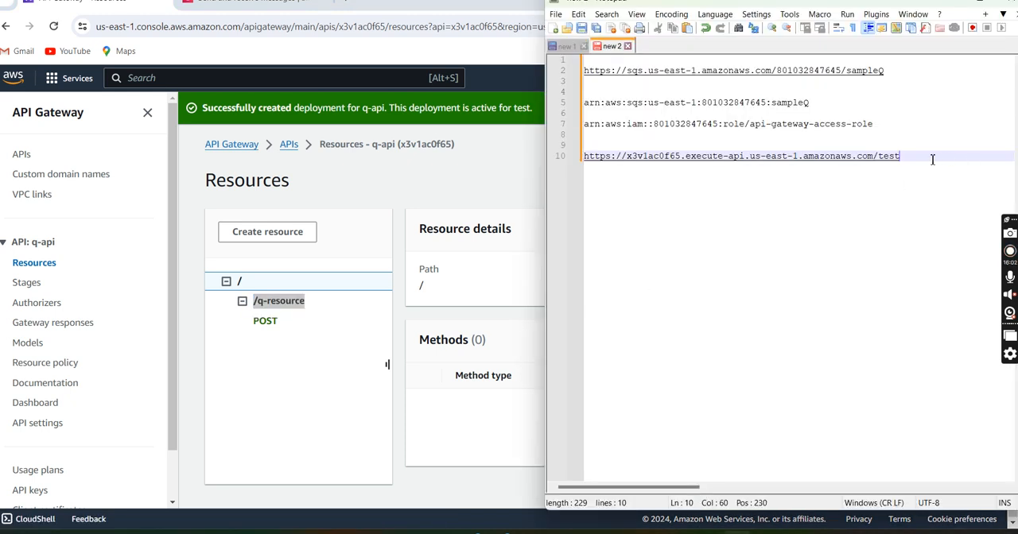
{"action": "key", "text": "ctrl+v"}
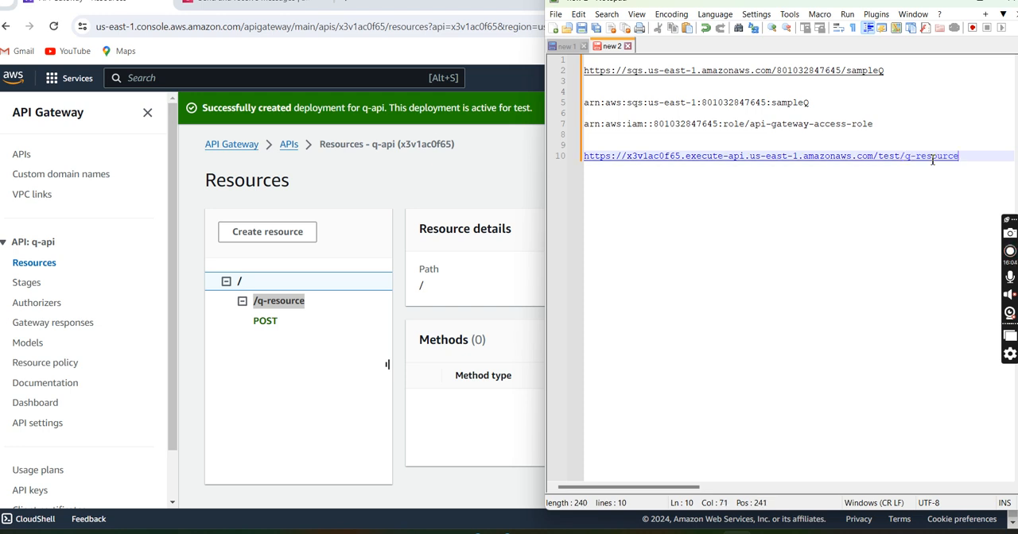
Step: Copy the completed URL from the notes into the Postman request, replacing the sampleQ address, with POST as the method
{"action": "left_click_drag", "start_coordinate": [964, 158], "coordinate": [585, 159]}
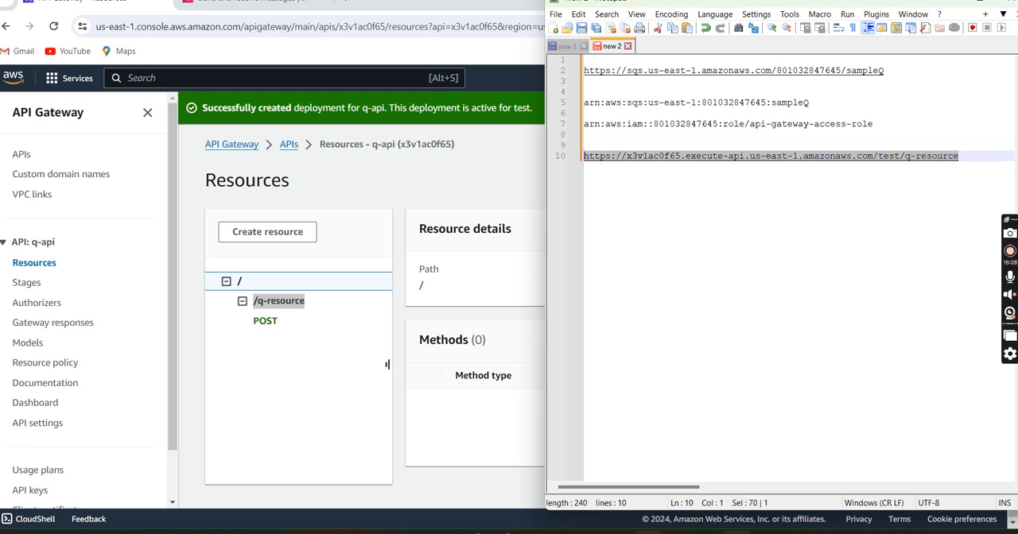
{"action": "left_click", "coordinate": [707, 532]}
{"action": "double_click", "coordinate": [603, 136]}
{"action": "key", "text": "ctrl+a"}
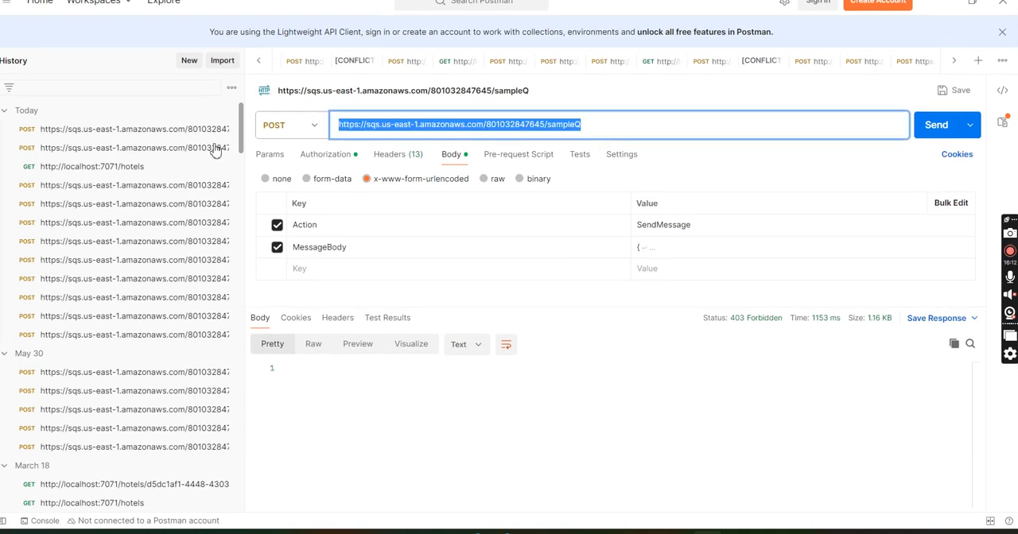
{"action": "key", "text": "ctrl+v"}
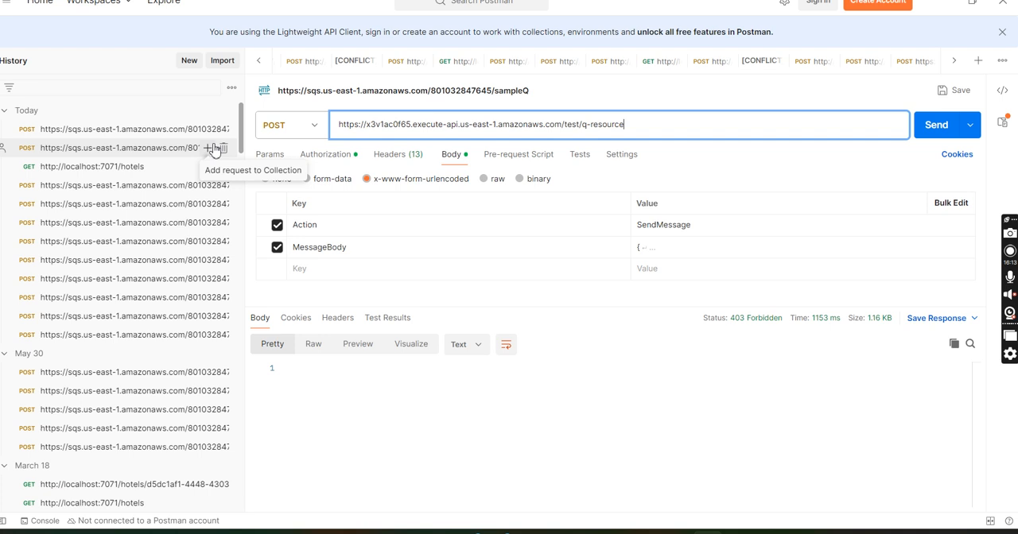
{"action": "left_click", "coordinate": [322, 131]}
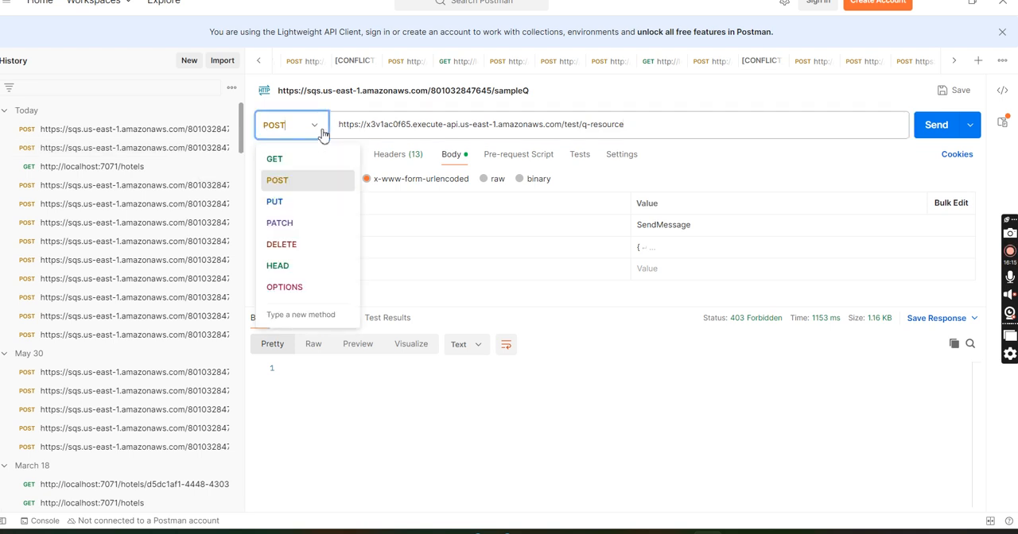
{"action": "left_click", "coordinate": [322, 182]}
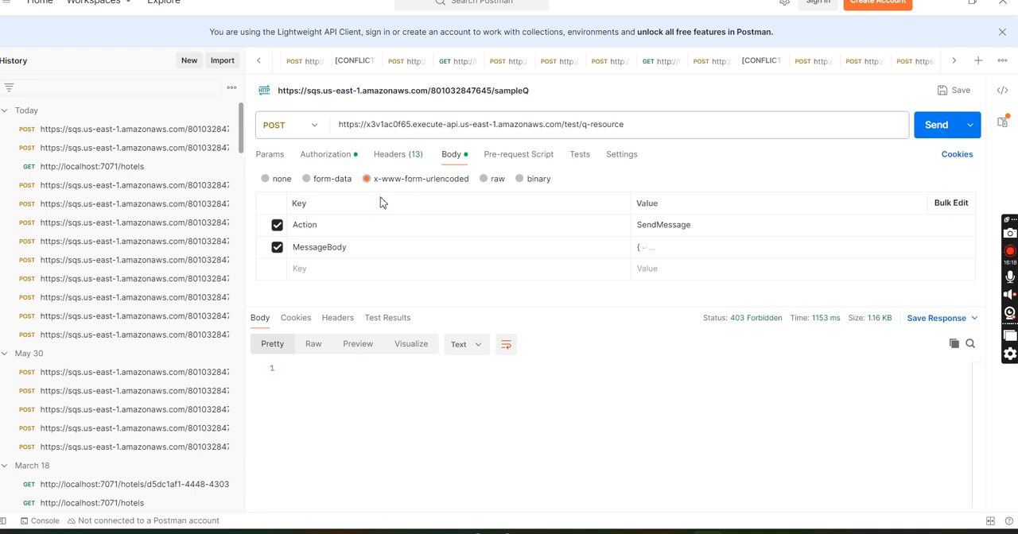
Step: Set the request's content-type header to application/json
{"action": "left_click", "coordinate": [395, 162]}
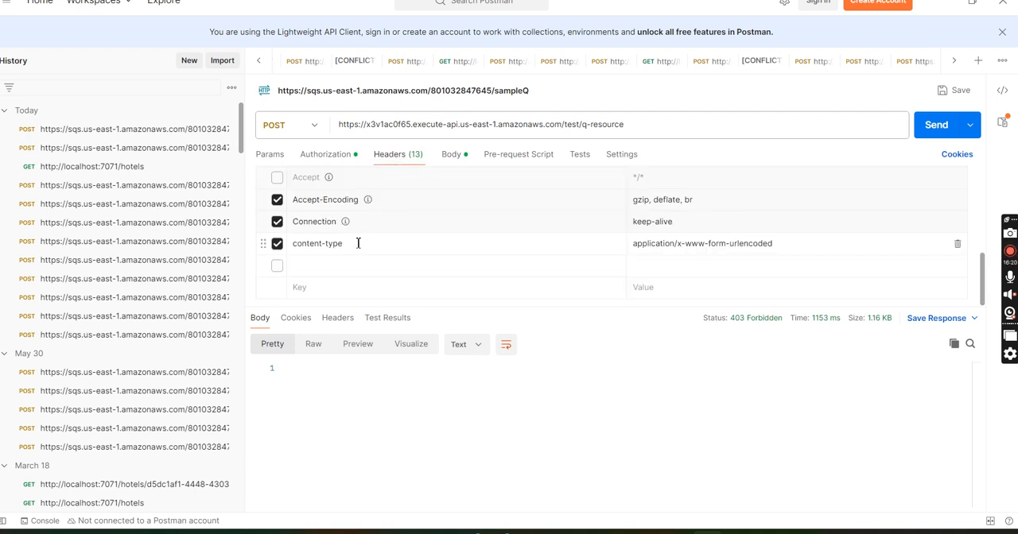
{"action": "left_click", "coordinate": [777, 244]}
{"action": "left_click_drag", "start_coordinate": [777, 245], "coordinate": [684, 248]}
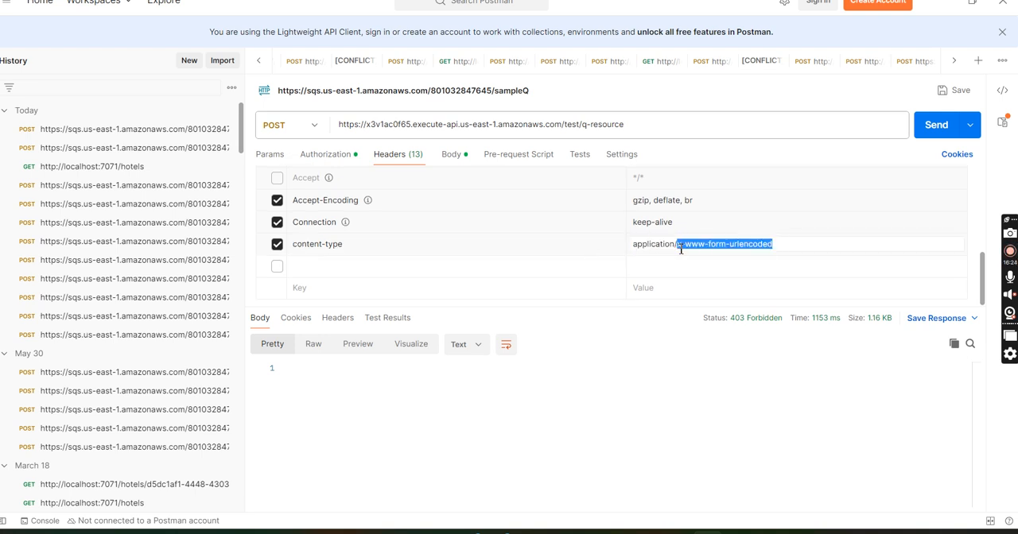
{"action": "type", "text": "json"}
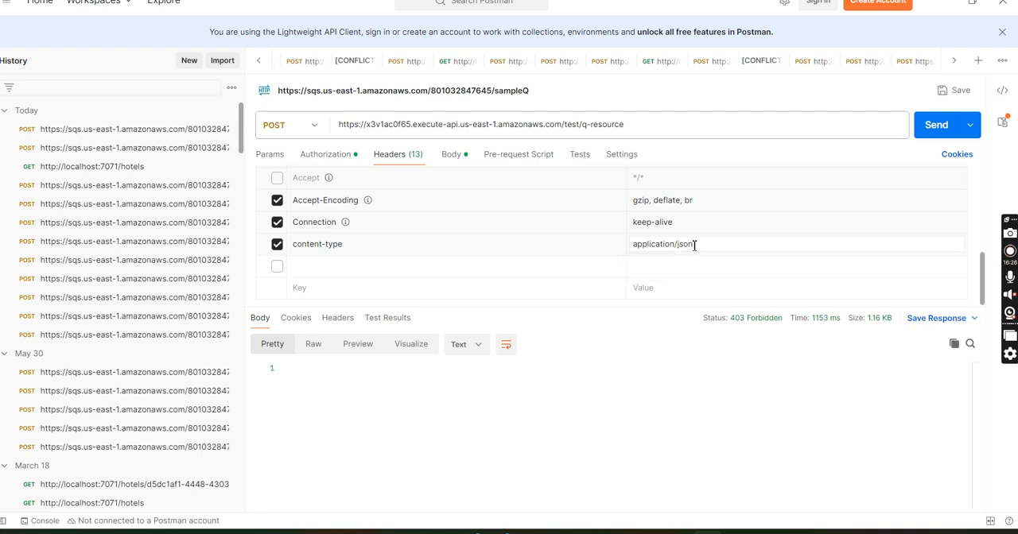
Step: Change the request's authorization type to No Auth and review the headers
{"action": "left_click", "coordinate": [325, 154]}
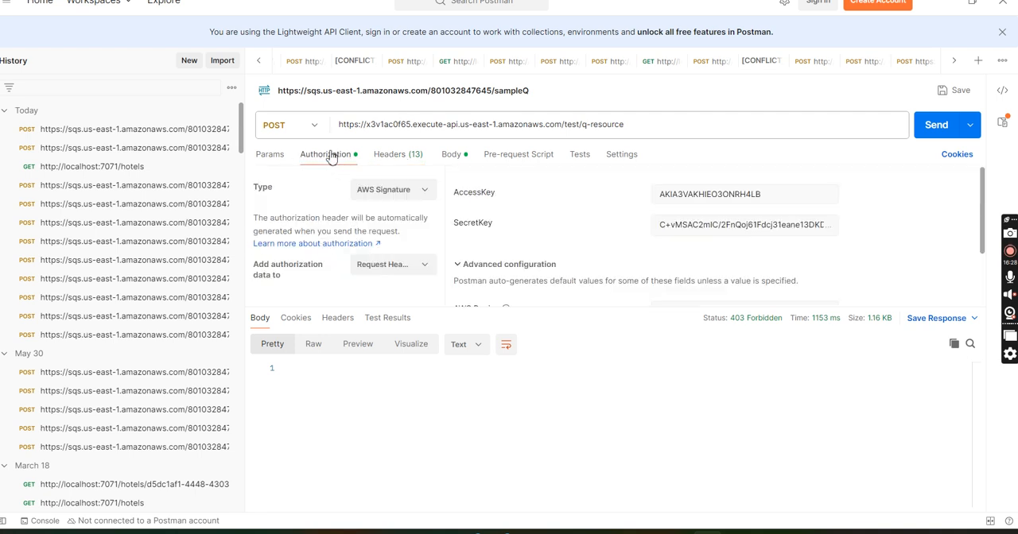
{"action": "left_click", "coordinate": [402, 197]}
{"action": "left_click", "coordinate": [402, 227]}
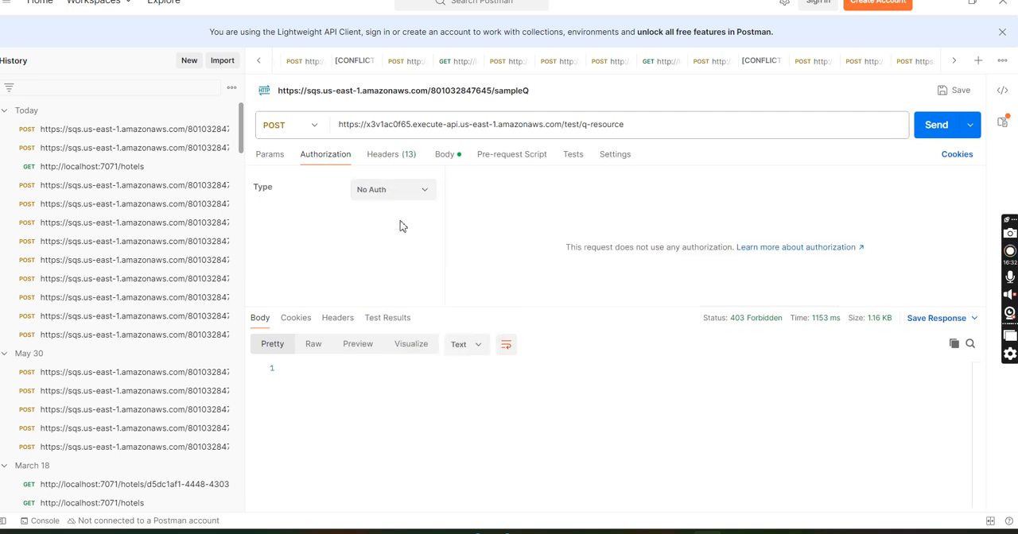
{"action": "left_click", "coordinate": [400, 157]}
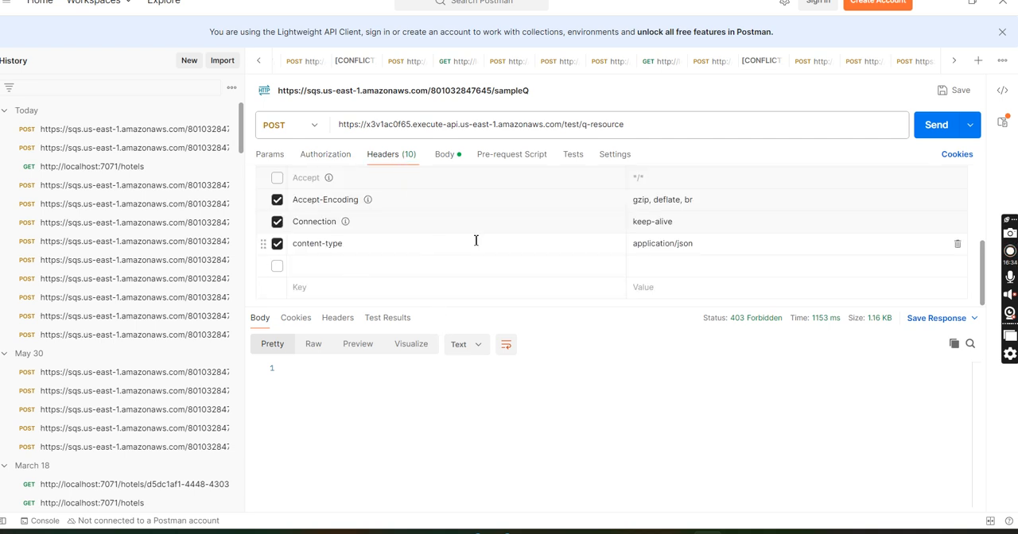
Step: Switch the request body to raw JSON, enter "testing api gateway from postman API" in quotes, send the request and enlarge the response area
{"action": "left_click", "coordinate": [445, 157]}
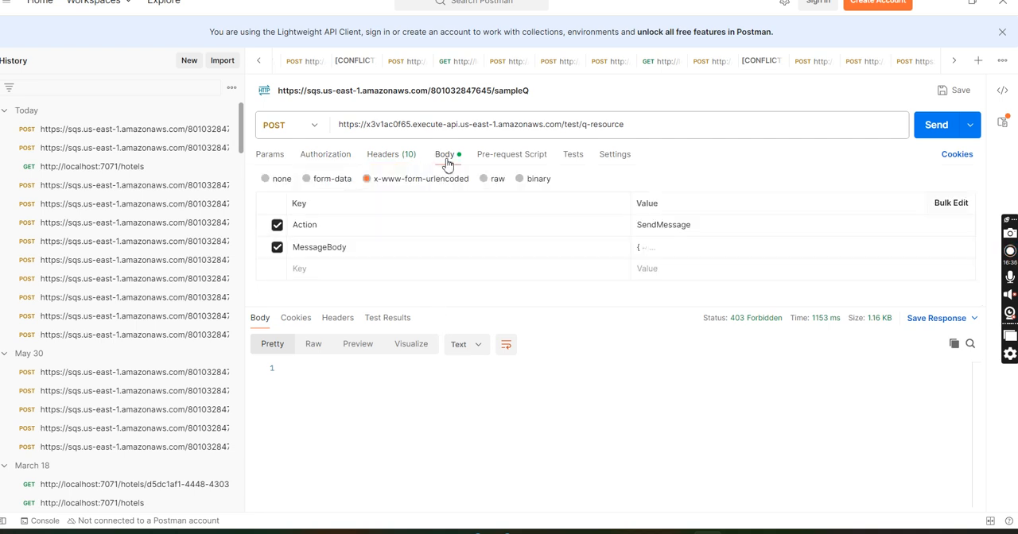
{"action": "left_click", "coordinate": [490, 181]}
{"action": "left_click", "coordinate": [404, 223]}
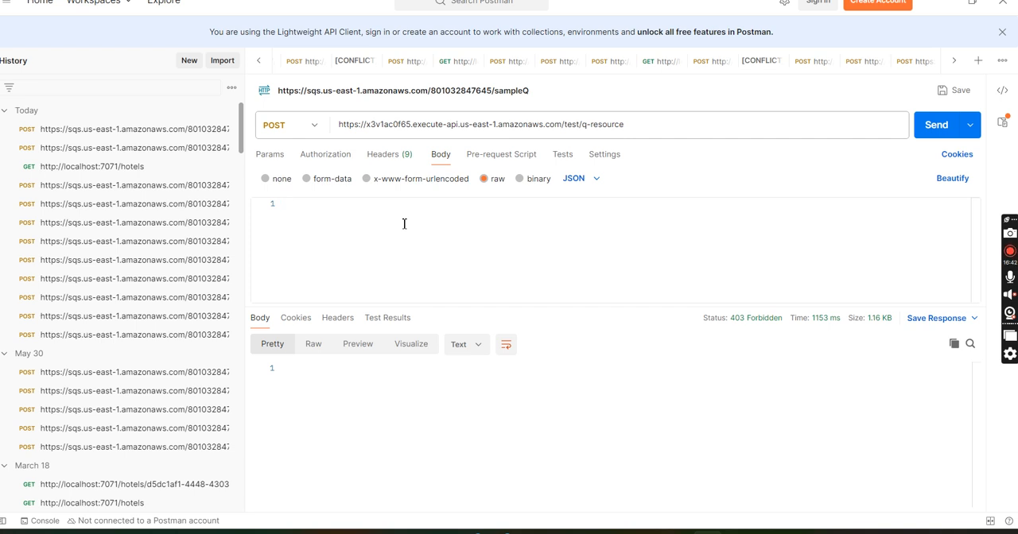
{"action": "type", "text": "te"}
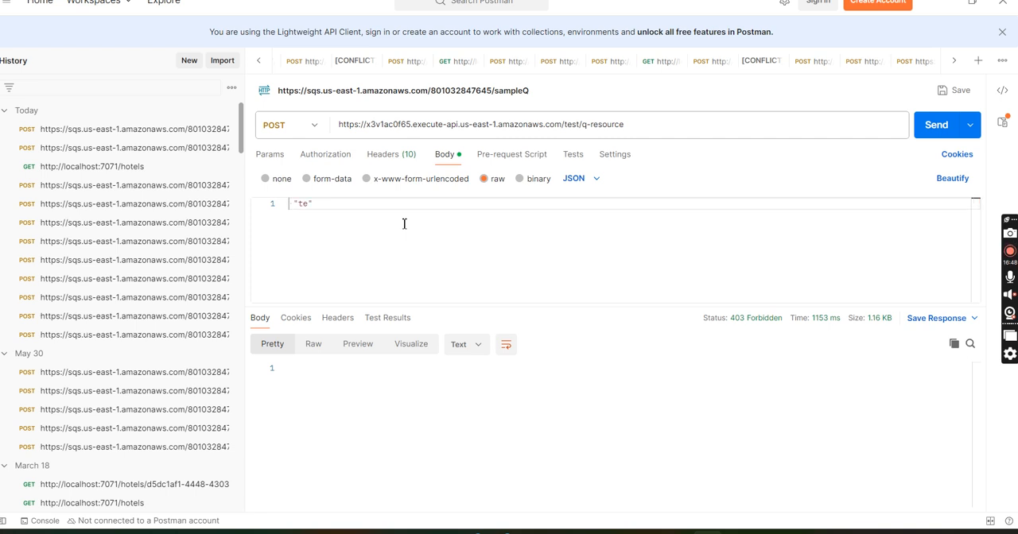
{"action": "type", "text": "g api gateway from postman"}
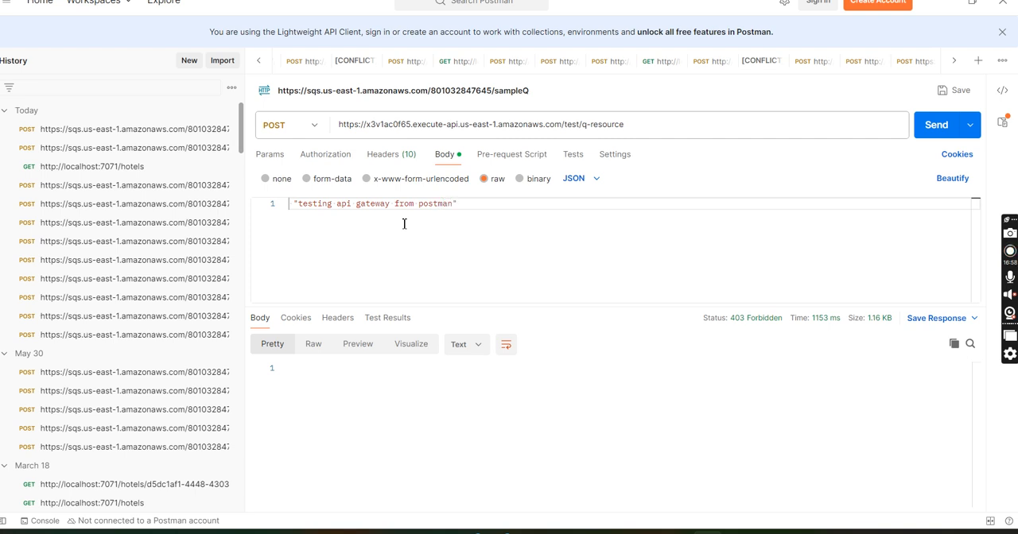
{"action": "type", "text": " API"}
{"action": "left_click", "coordinate": [937, 124]}
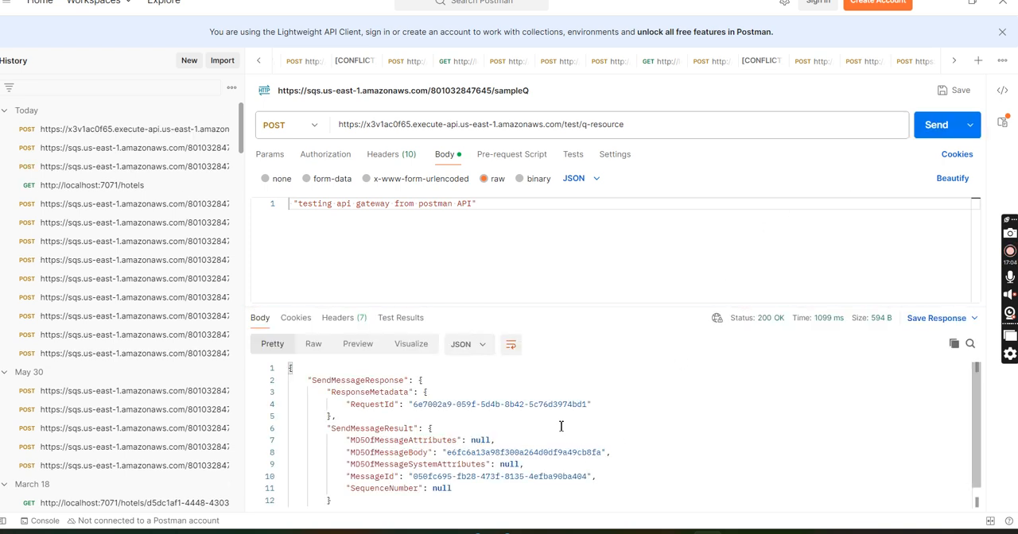
{"action": "left_click_drag", "start_coordinate": [651, 306], "coordinate": [663, 283]}
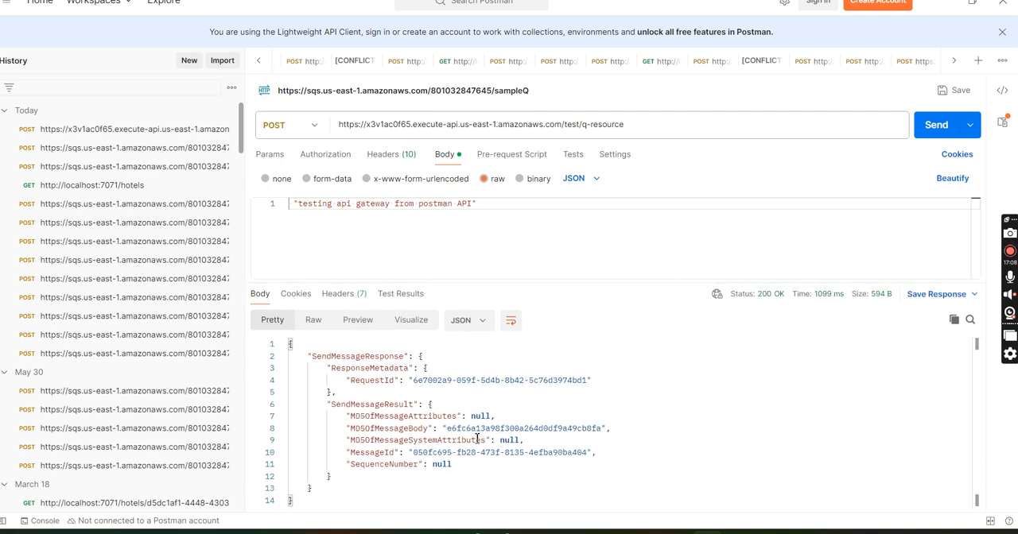
Step: Switch to sampleQ's send and receive messages page in the browser, poll for messages, and open the most recently sent one
{"action": "left_click", "coordinate": [590, 532]}
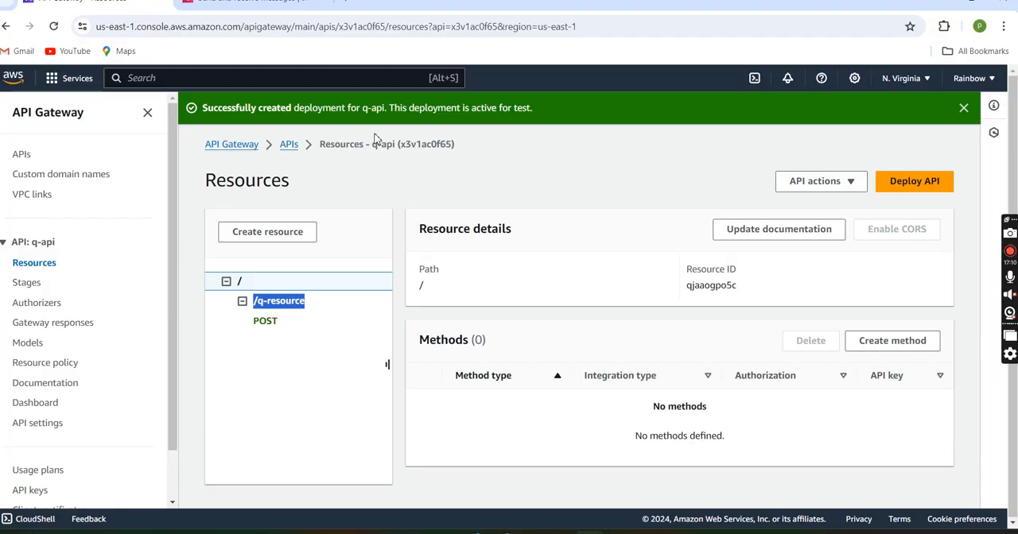
{"action": "left_click", "coordinate": [286, 11]}
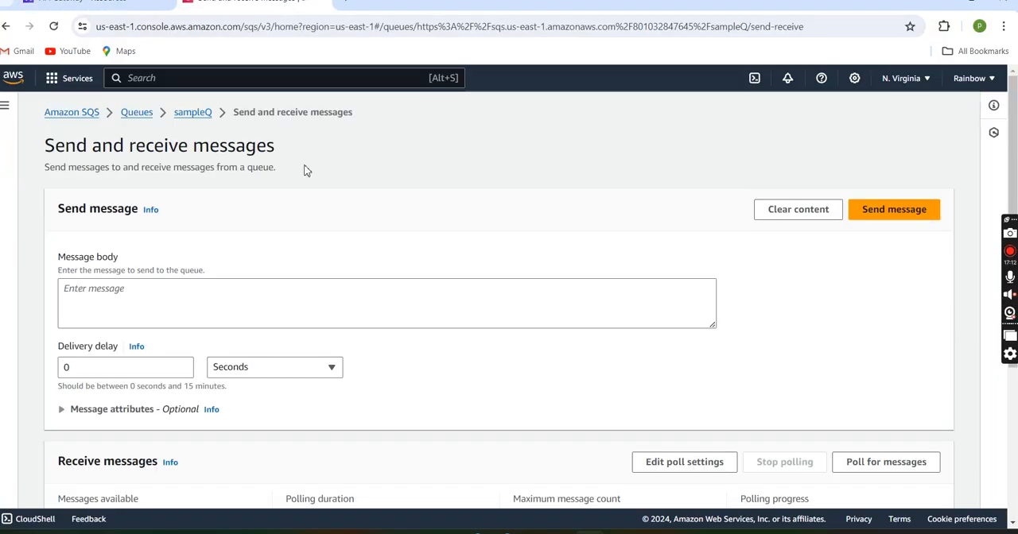
{"action": "scroll", "coordinate": [370, 209], "scroll_direction": "down", "scroll_amount": 3}
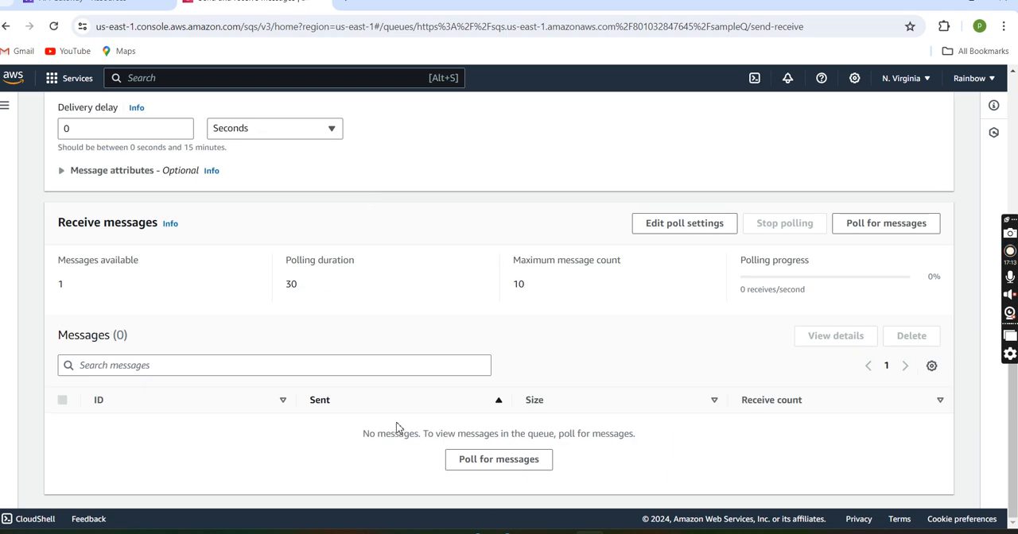
{"action": "left_click", "coordinate": [483, 461]}
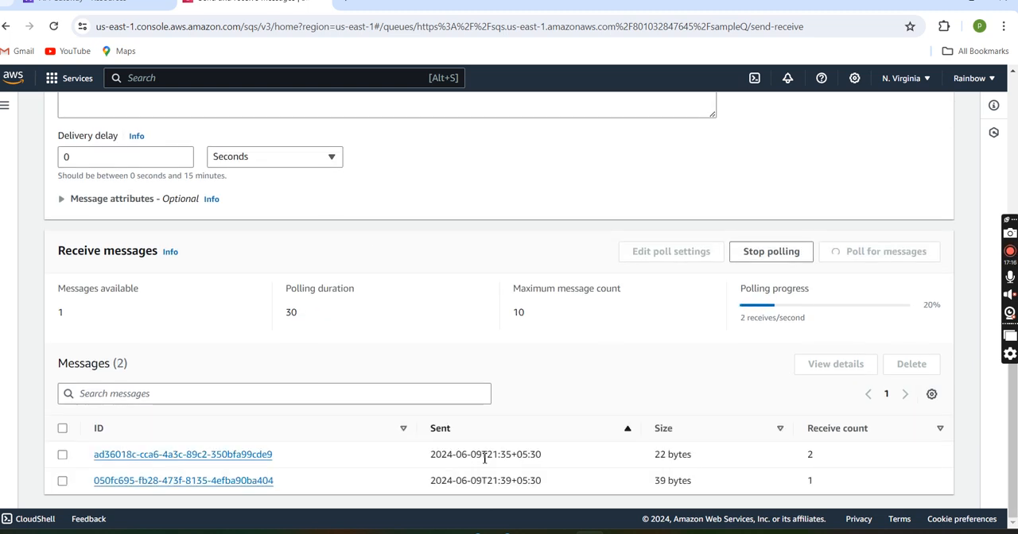
{"action": "left_click", "coordinate": [265, 482]}
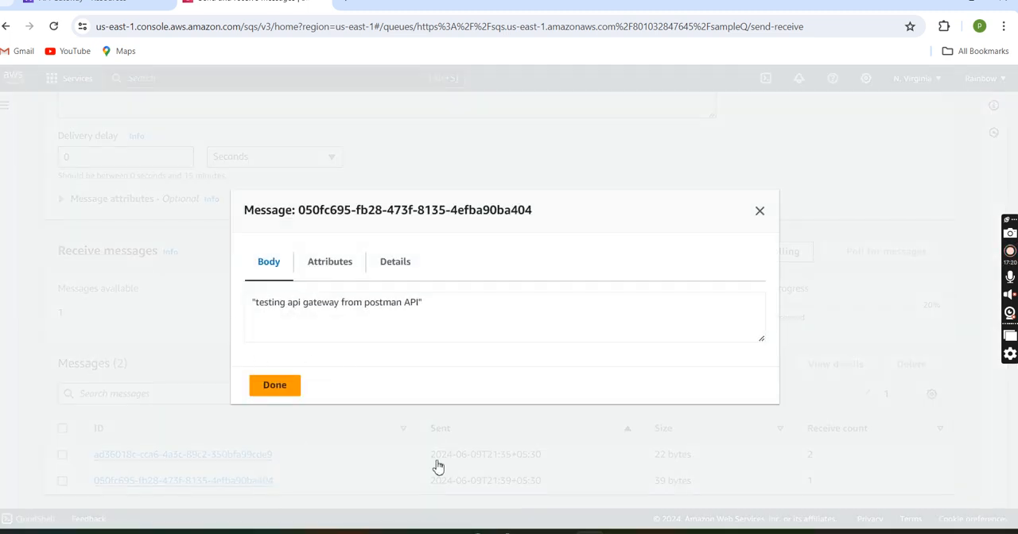
Step: Return to Postman and replace the request body with a JSON object whose "name" key holds a person's first name
{"action": "left_click", "coordinate": [706, 531]}
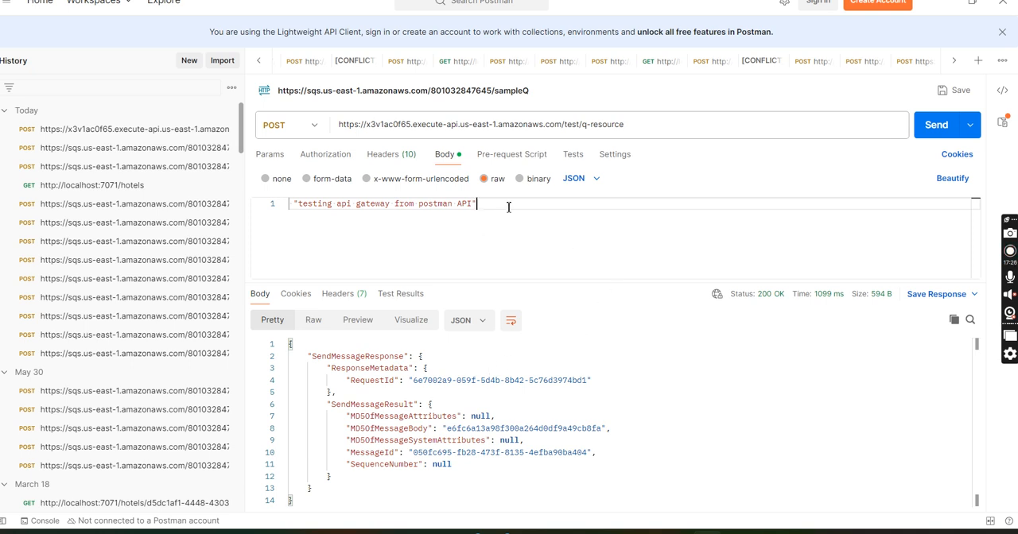
{"action": "left_click_drag", "start_coordinate": [509, 208], "coordinate": [280, 214]}
{"action": "key", "text": "BackSpace"}
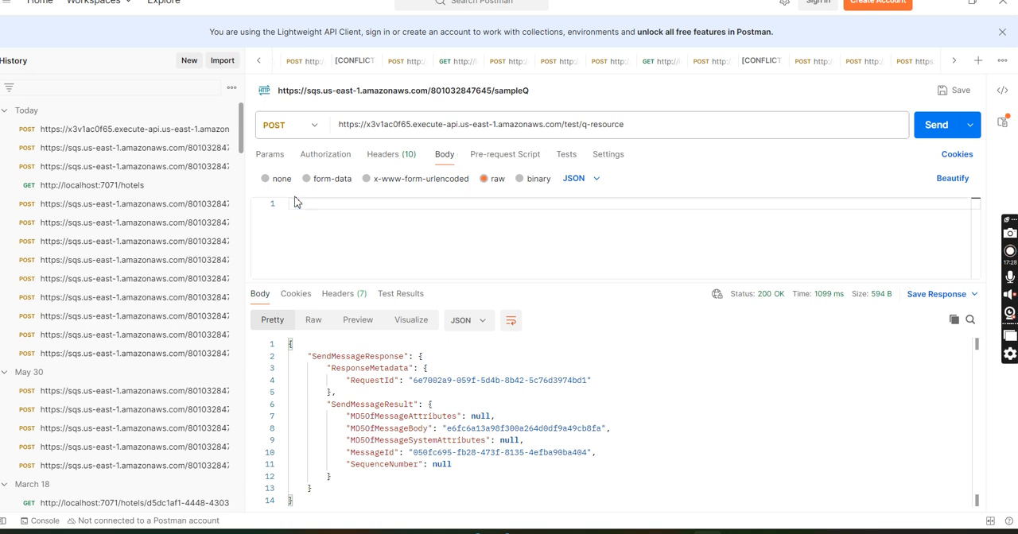
{"action": "type", "text": "{"}
{"action": "key", "text": "Return"}
{"action": "type", "text": "\"name"}
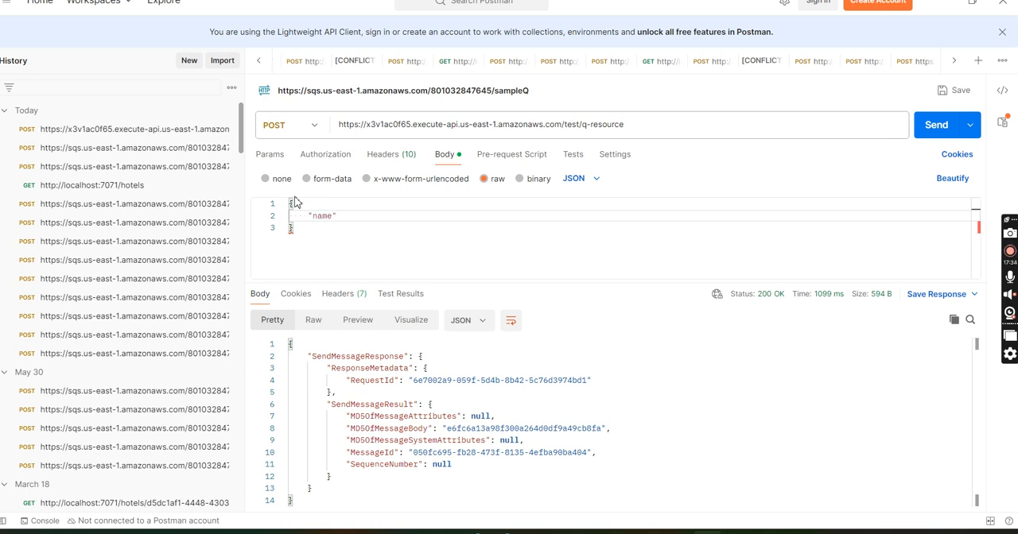
{"action": "type", "text": "\""}
{"action": "type", "text": ":\""}
{"action": "type", "text": "pojo"}
{"action": "key", "text": "BackSpace"}
{"action": "key", "text": "BackSpace"}
{"action": "type", "text": "oja"}
{"action": "key", "text": "Right"}
{"action": "type", "text": ","}
{"action": "key", "text": "Return"}
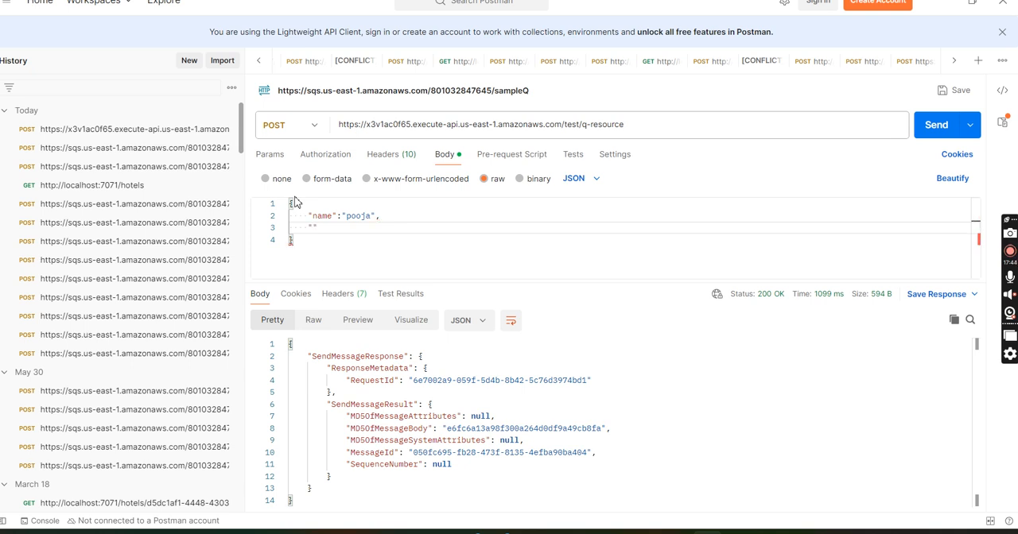
Step: Add an "id" key to the JSON request body and enter the person's ID number as its value
{"action": "key", "text": "BackSpace"}
{"action": "key", "text": "BackSpace"}
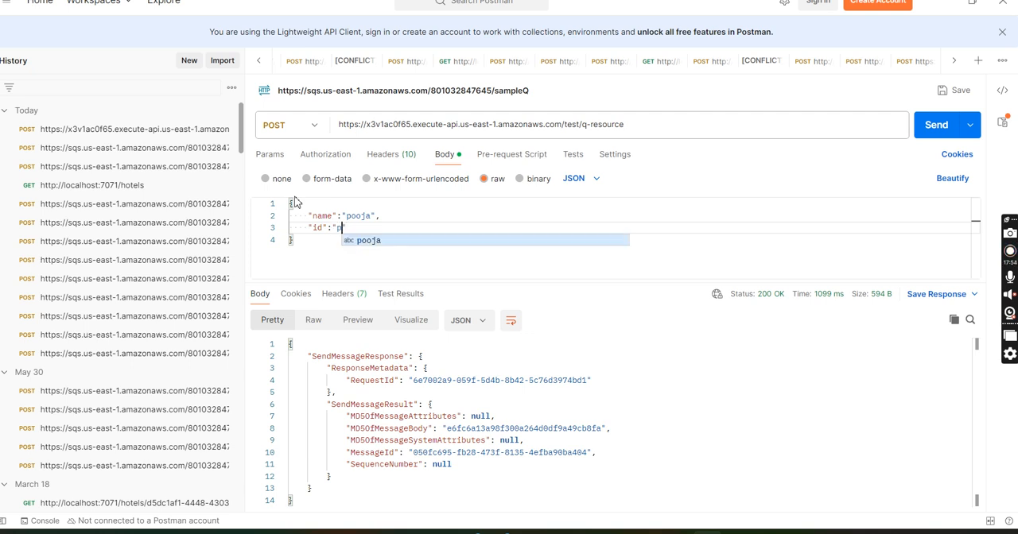
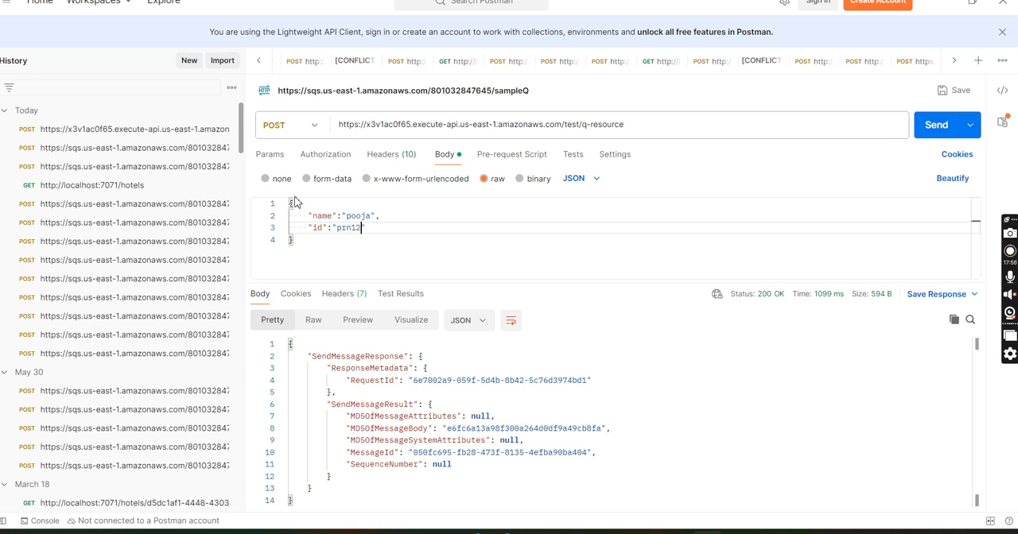
Step: Add a "subject" key with the value "testing" as the JSON body's last entry and send the POST request
{"action": "key", "text": "Return"}
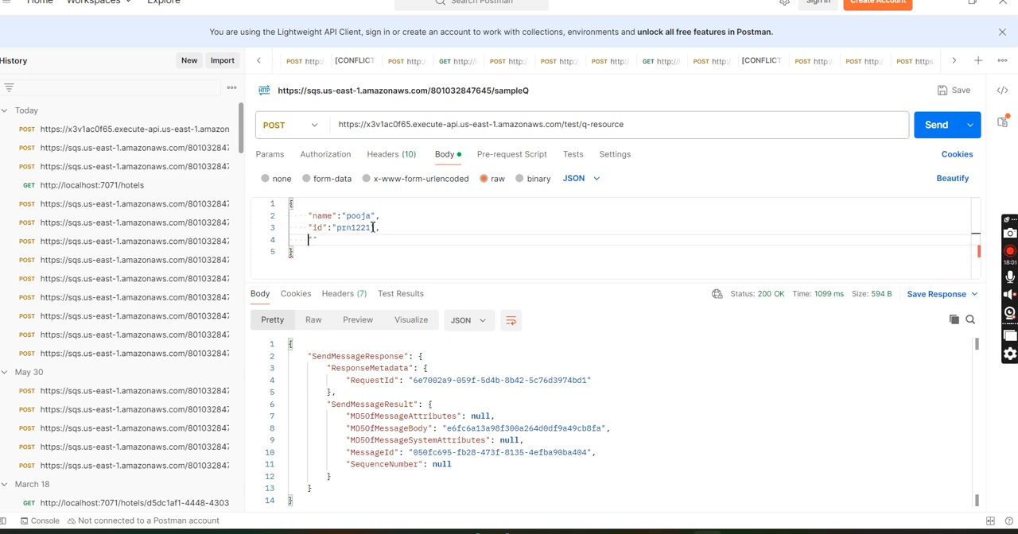
{"action": "left_click", "coordinate": [315, 240]}
{"action": "type", "text": "ubject\":"}
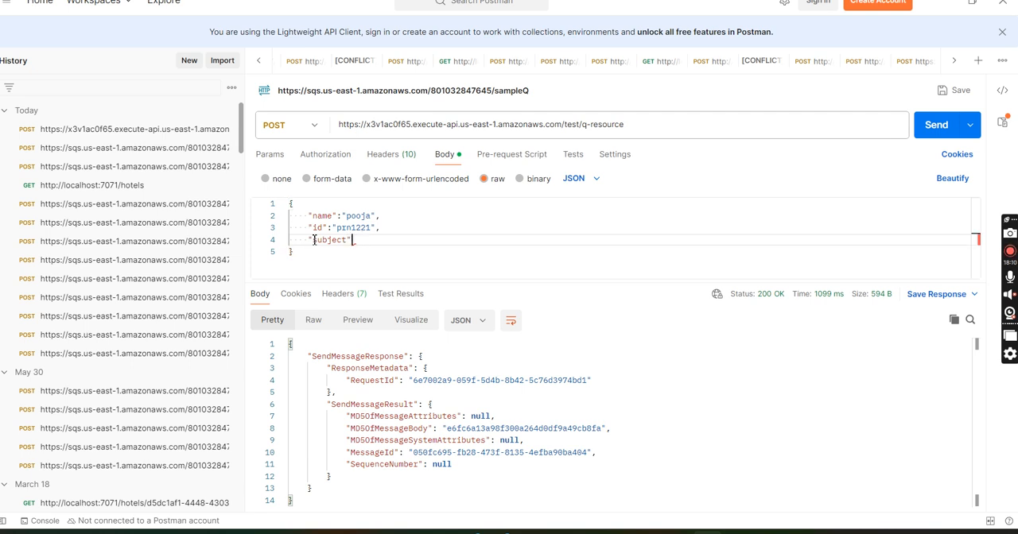
{"action": "type", "text": "\"testing"}
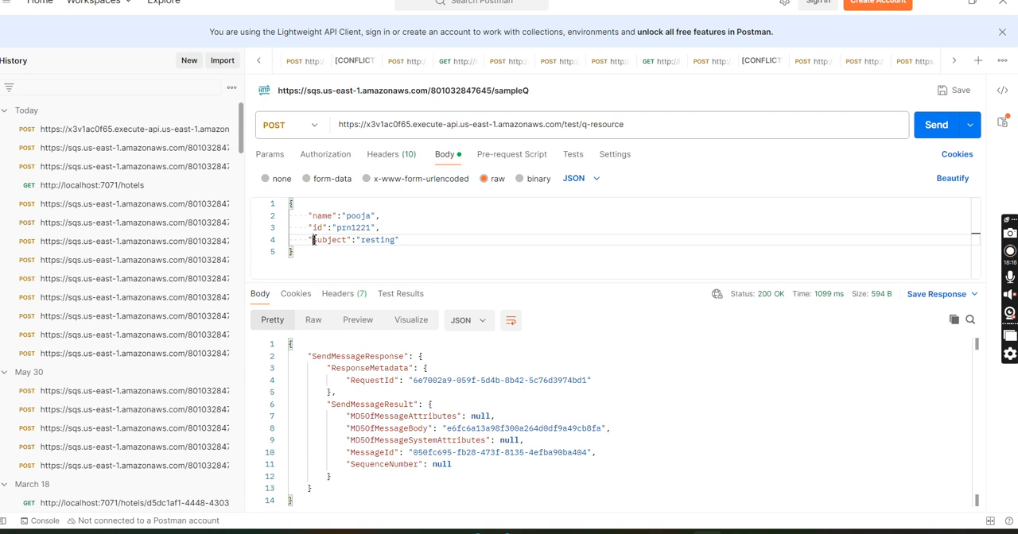
{"action": "left_click", "coordinate": [364, 240]}
{"action": "key", "text": "BackSpace"}
{"action": "type", "text": "t"}
{"action": "left_click", "coordinate": [473, 257]}
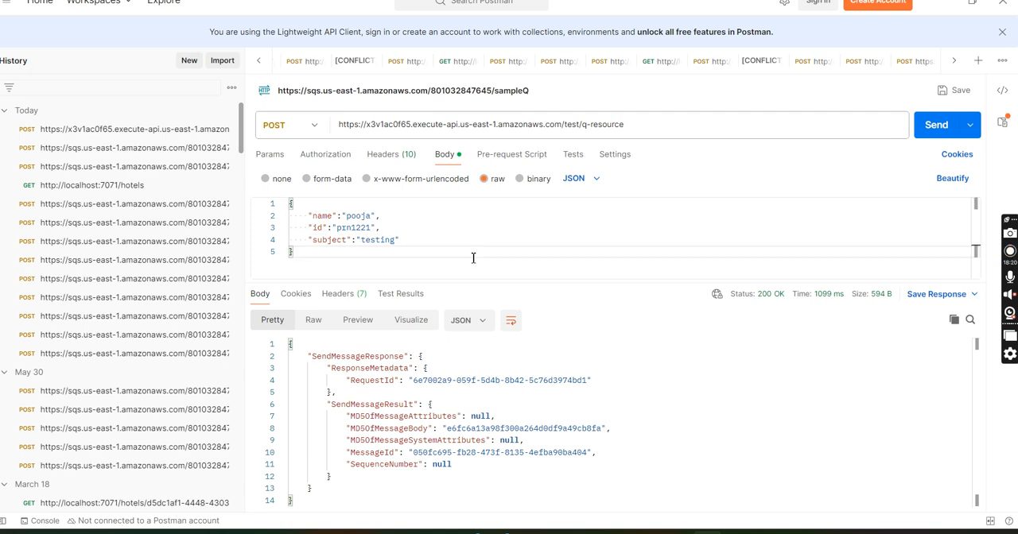
{"action": "left_click", "coordinate": [941, 129]}
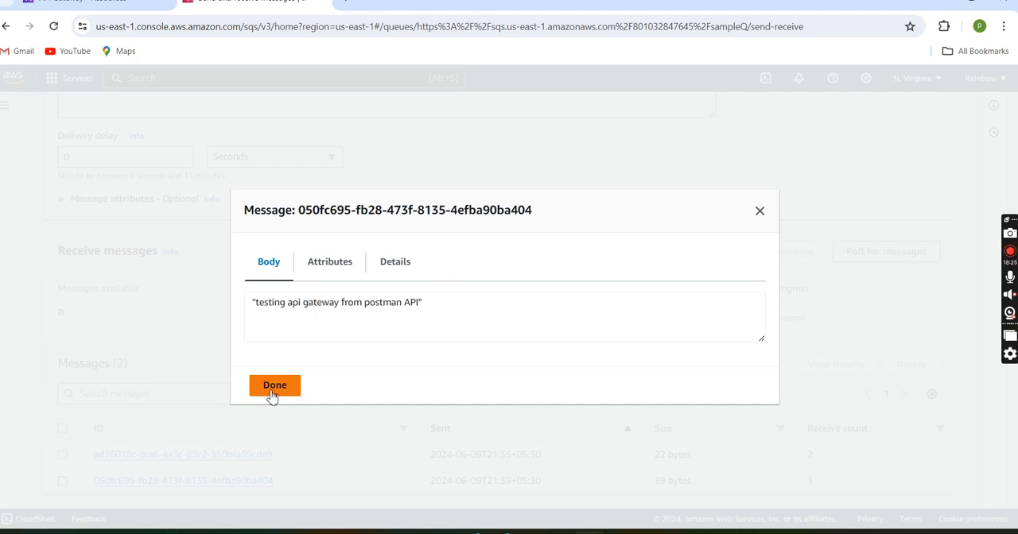
Step: Switch to sampleQ's send and receive messages page in the browser, close the open message, reload the page and poll for messages
{"action": "left_click", "coordinate": [272, 388]}
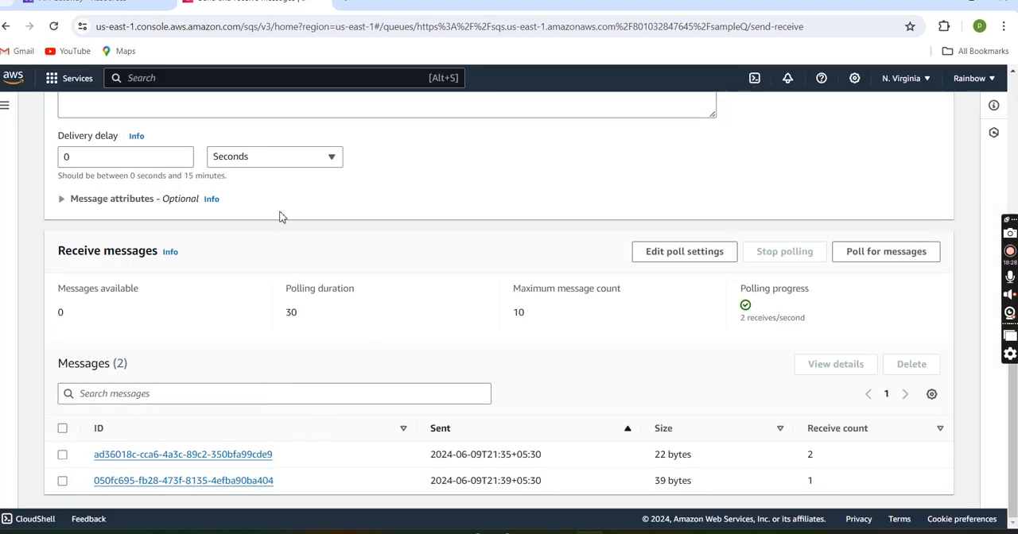
{"action": "left_click", "coordinate": [53, 26]}
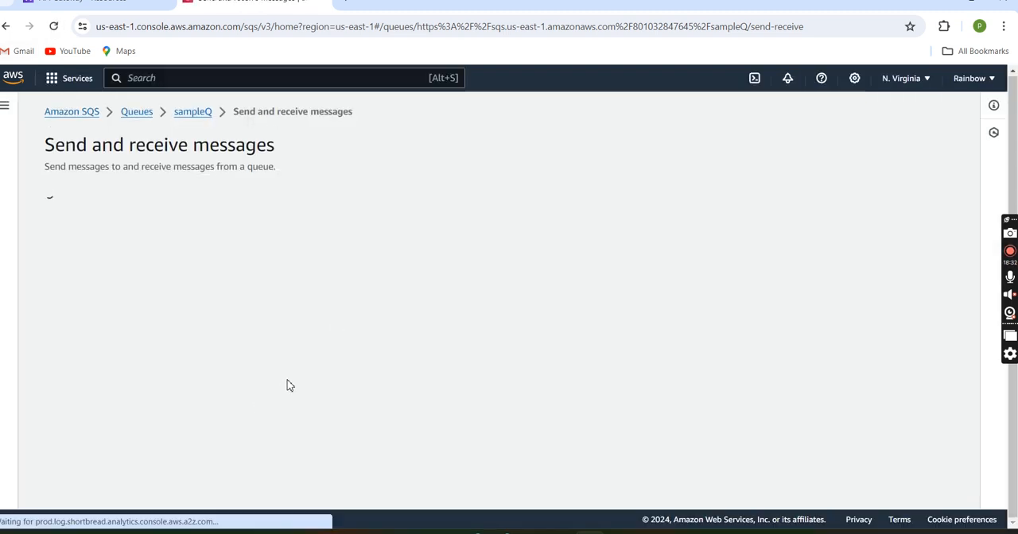
{"action": "scroll", "coordinate": [143, 425], "scroll_direction": "down", "scroll_amount": 3}
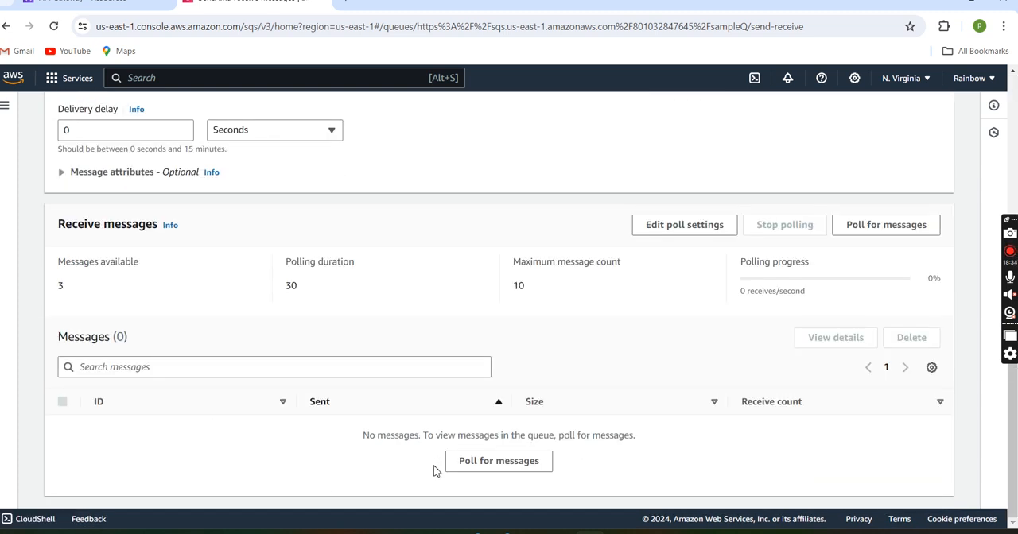
{"action": "left_click", "coordinate": [477, 469]}
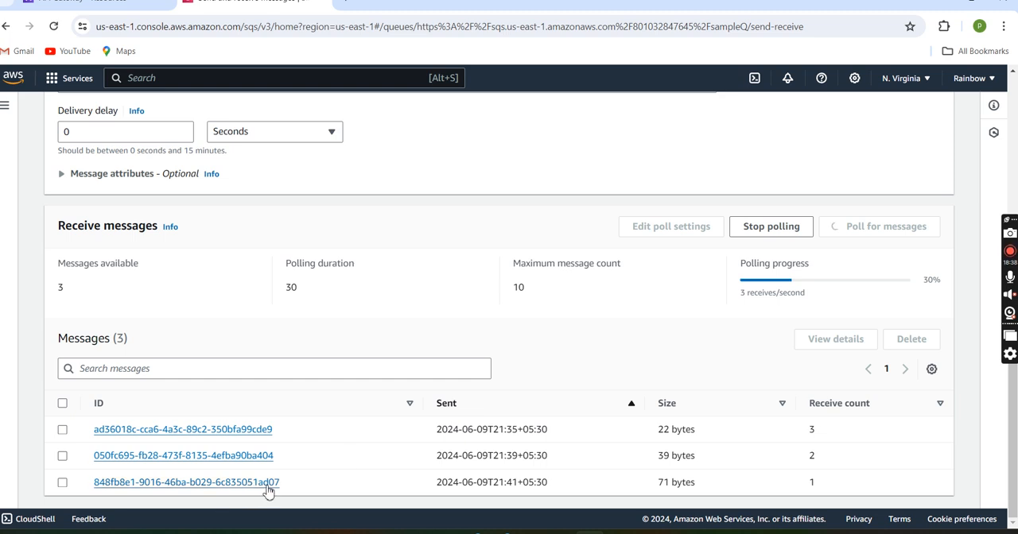
Step: Open the most recently sent message, review its JSON body through to the closing brace, and close it
{"action": "left_click", "coordinate": [267, 483]}
{"action": "double_click", "coordinate": [380, 313]}
{"action": "scroll", "coordinate": [380, 313], "scroll_direction": "down", "scroll_amount": 1}
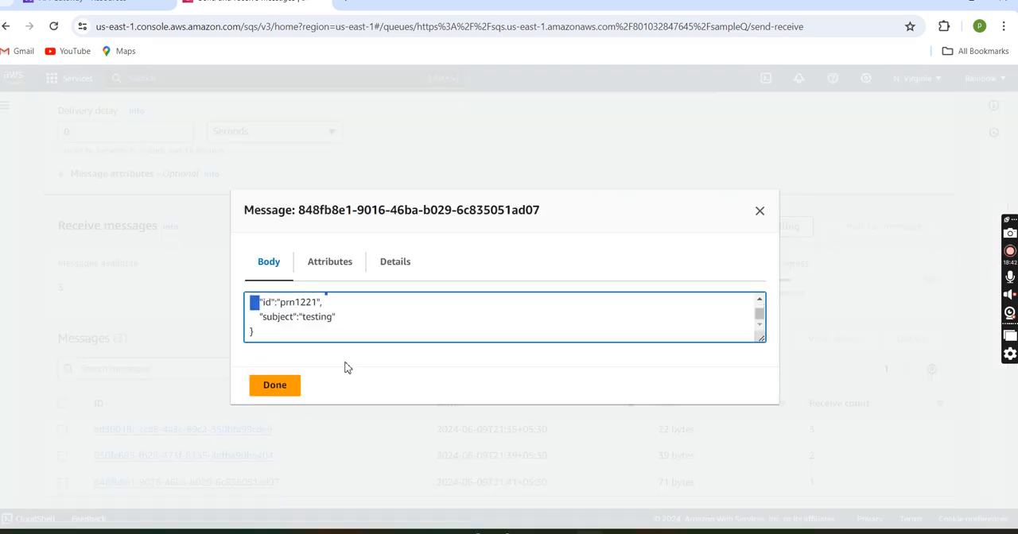
{"action": "left_click", "coordinate": [273, 385]}
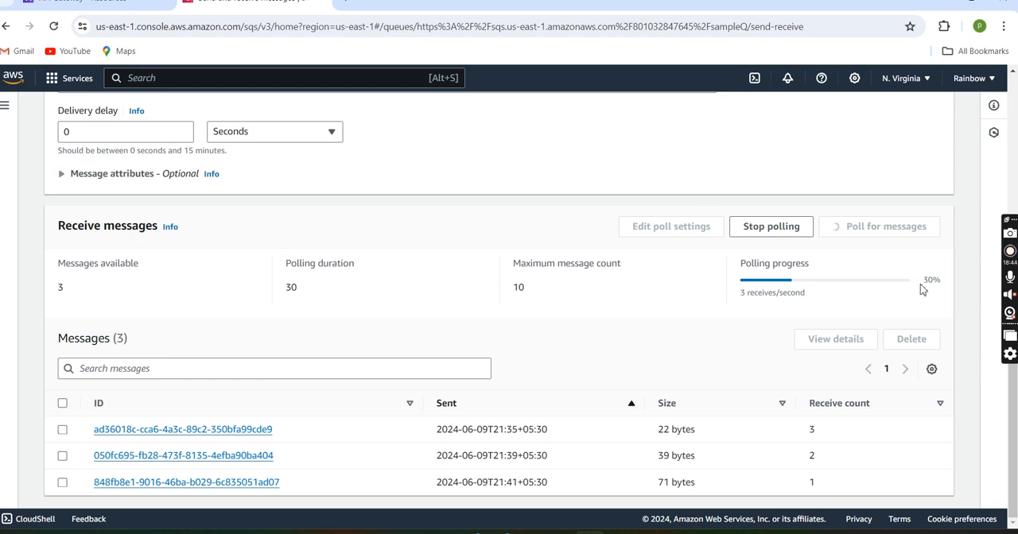